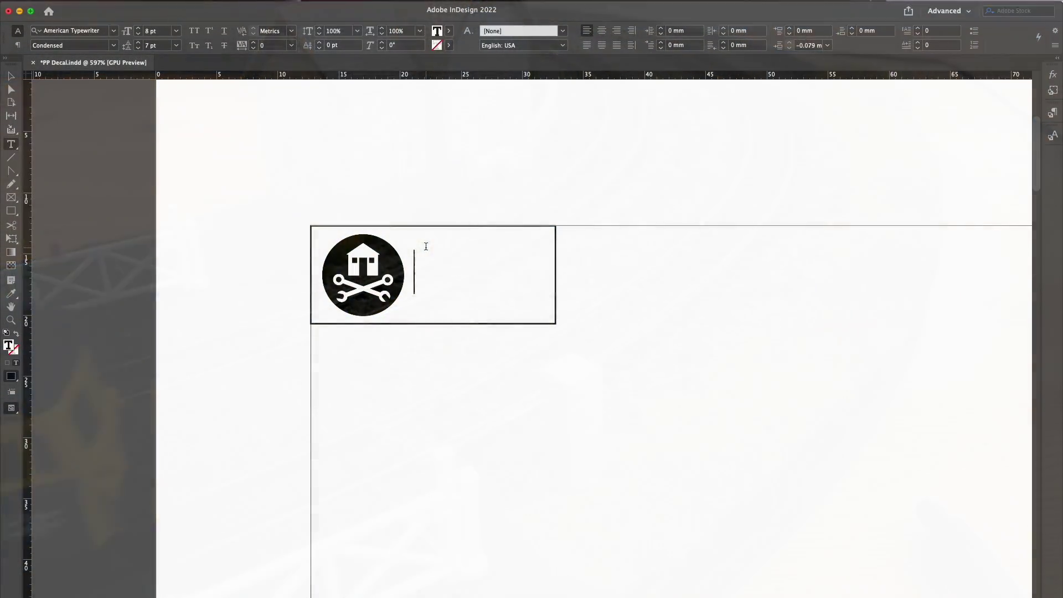
- In InDesign, type 'Pater Prac' beside the logo, duplicate the third decal row into a fourth, and glance at document presets
text(Pater )
text(Practicus)
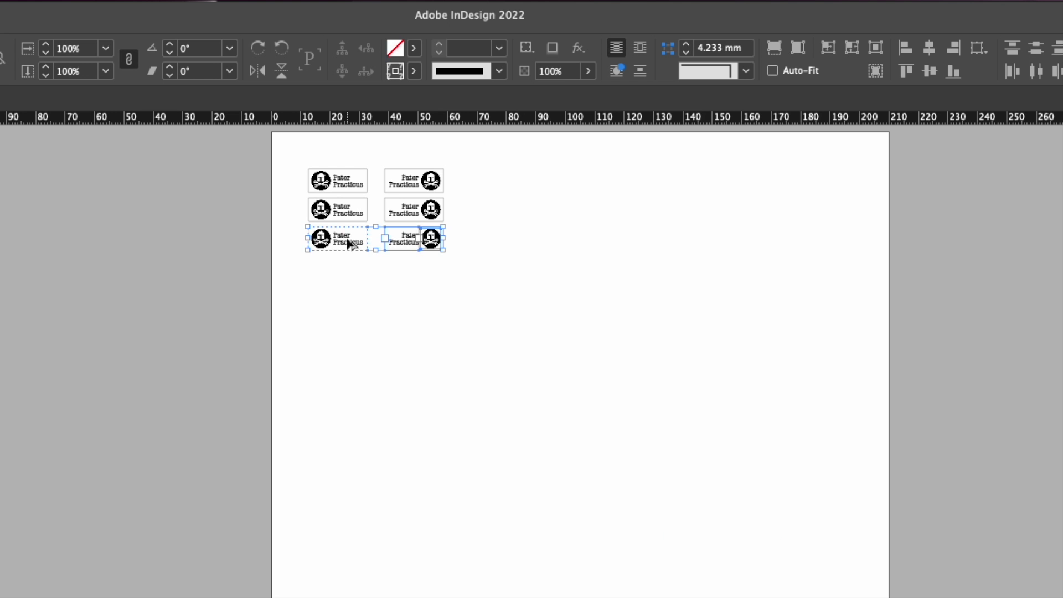
drag(349, 242, 346, 277)
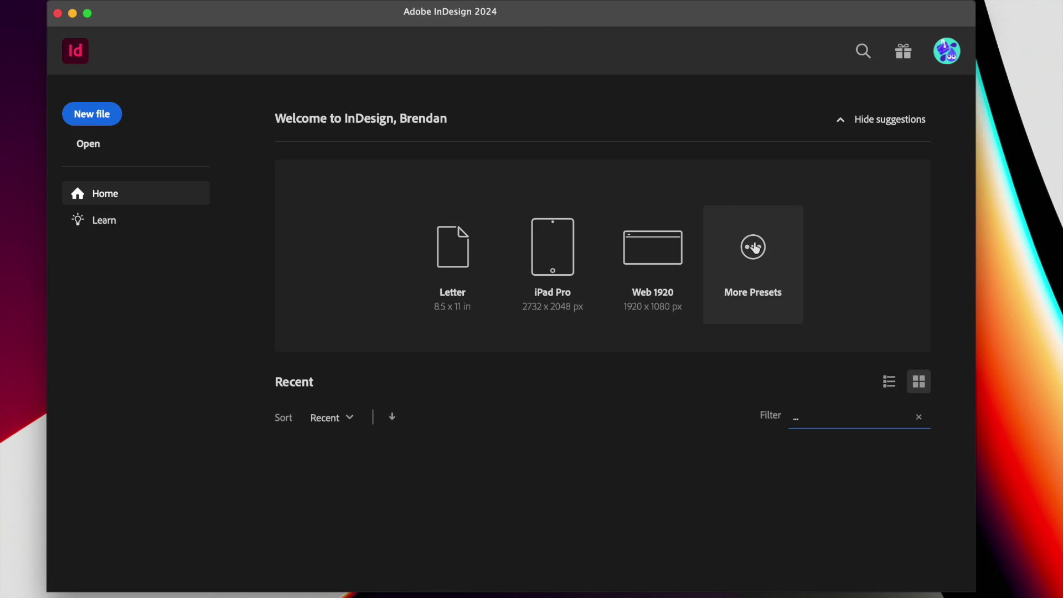
click(754, 247)
key(Escape)
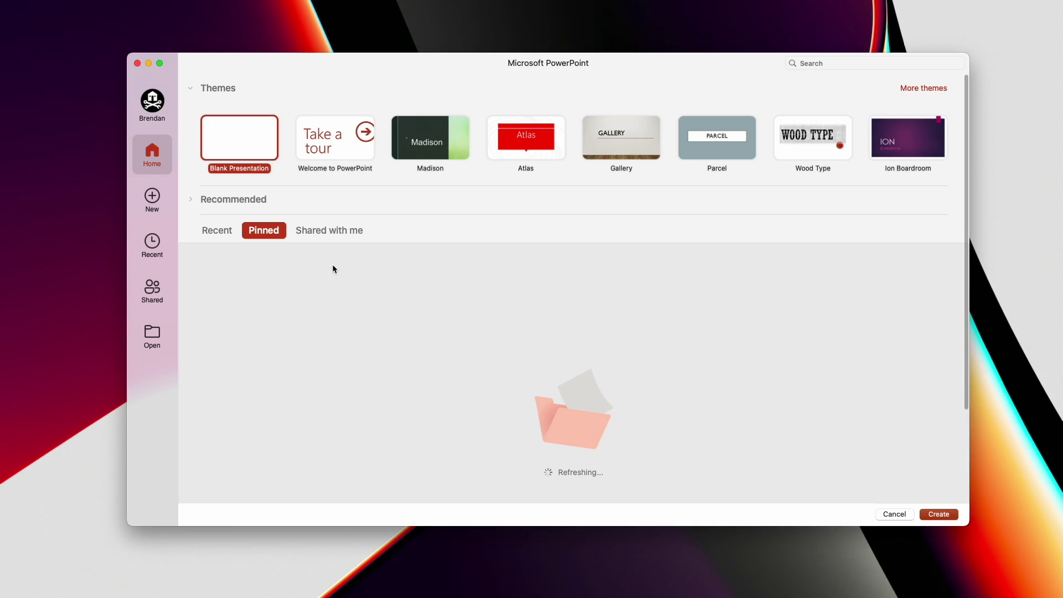
- Continue the label with 'Prac' on a new line under Pater
click(954, 515)
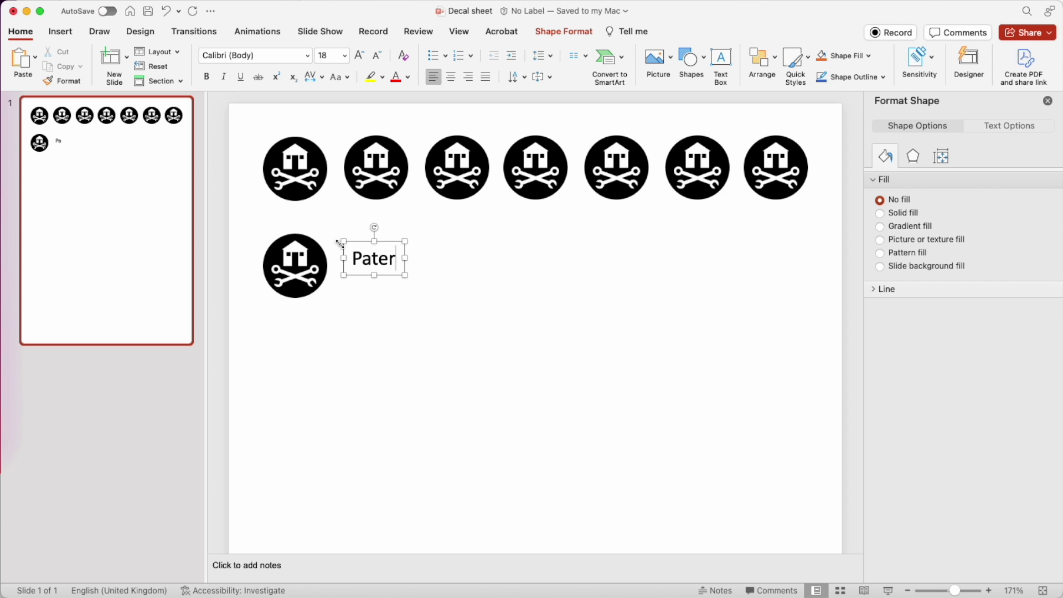
key(Return)
text(Practicus)
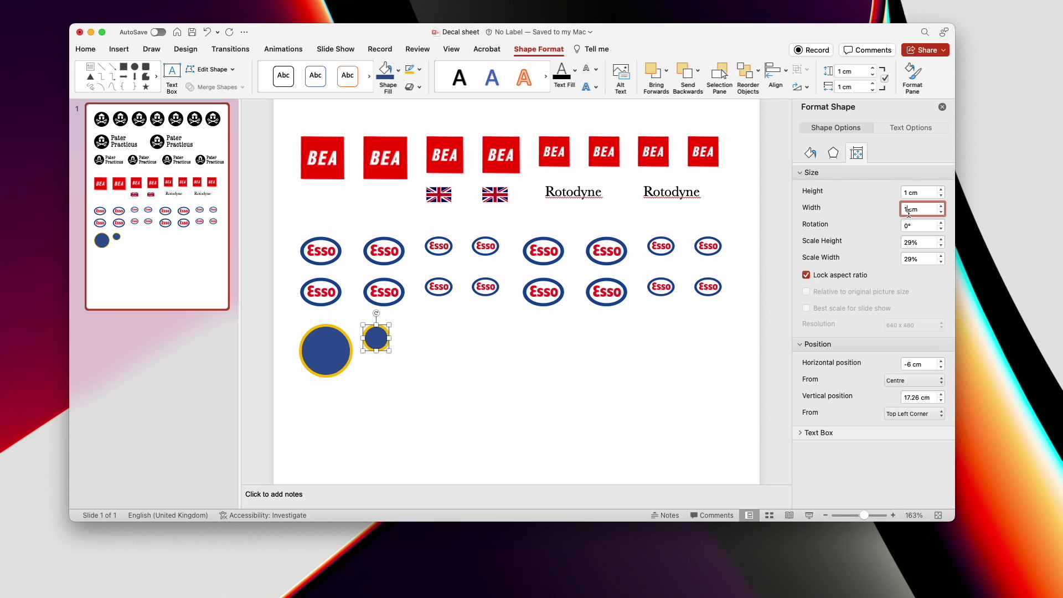
- Centre the small circle on the large blue roundel and fill it red
drag(376, 337, 325, 350)
click(398, 69)
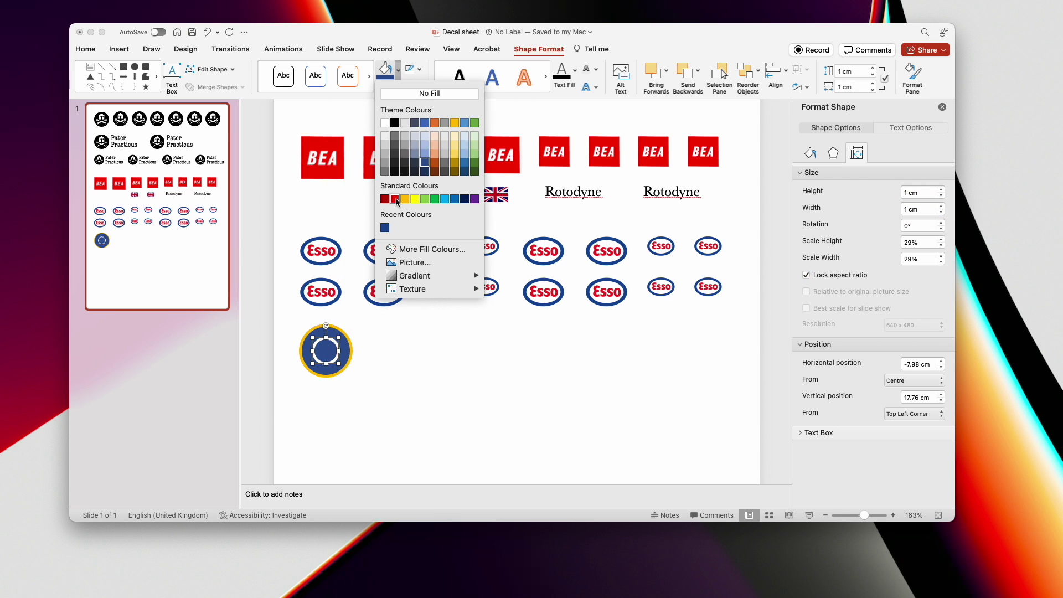
click(395, 199)
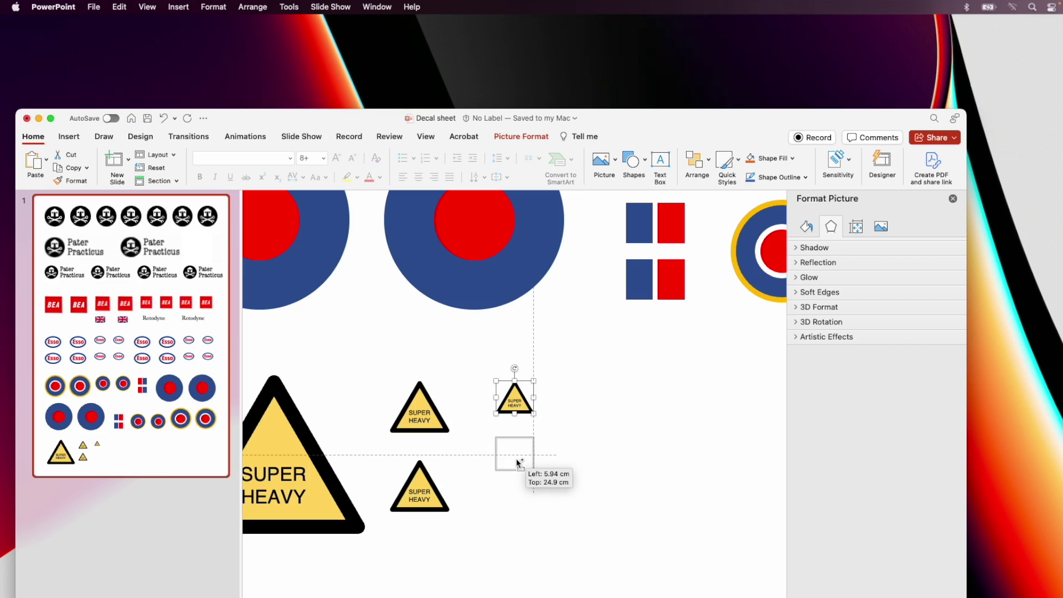
- Place a copy of the small triangle lower down, then start a new blank presentation
drag(516, 458, 516, 511)
click(660, 521)
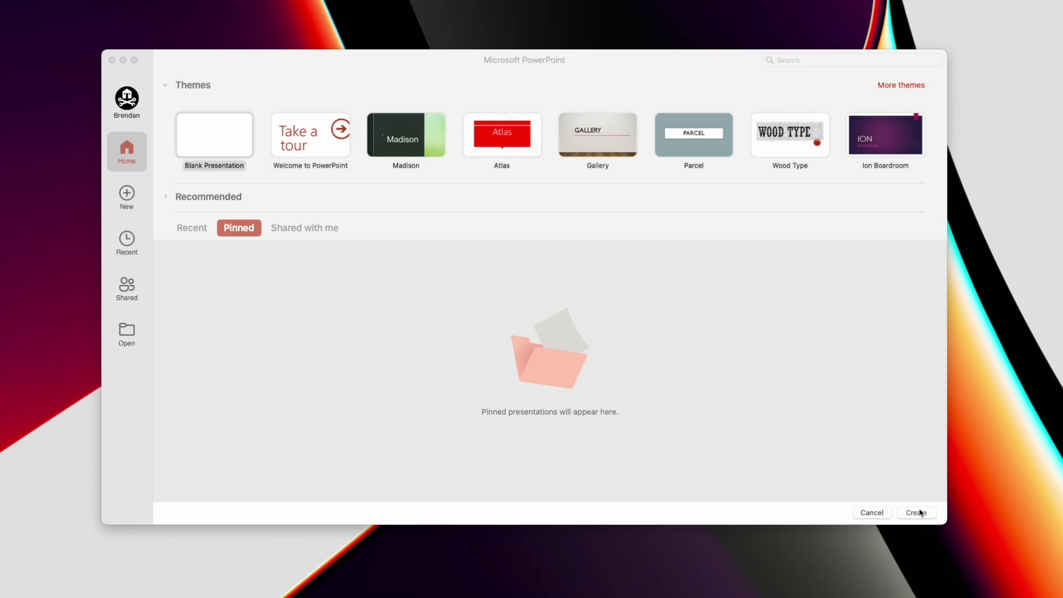
click(916, 512)
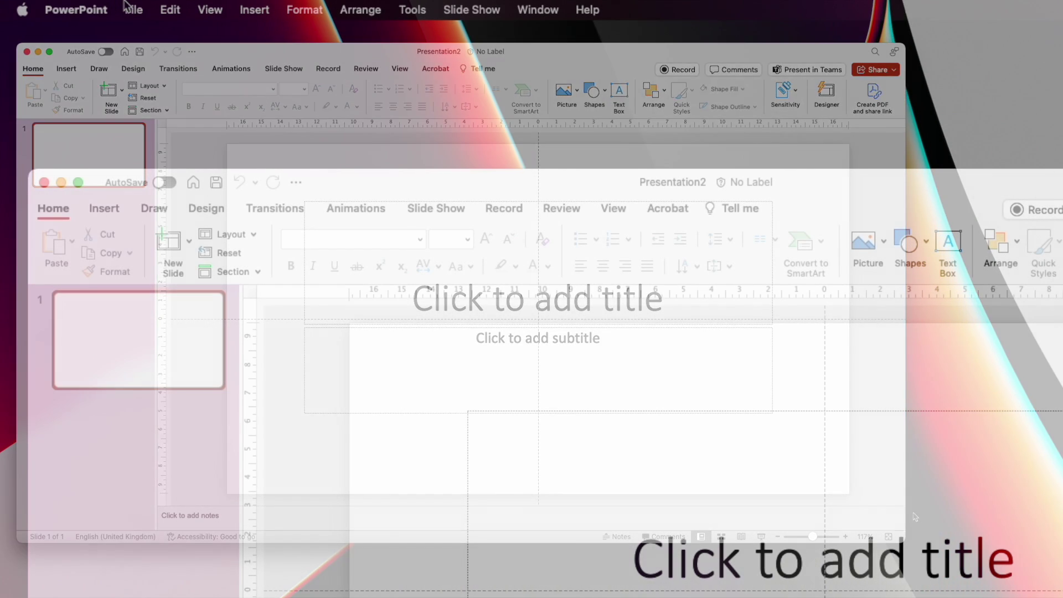
- Set the slide size to A4 Paper, portrait, scaling the content down to fit
click(131, 8)
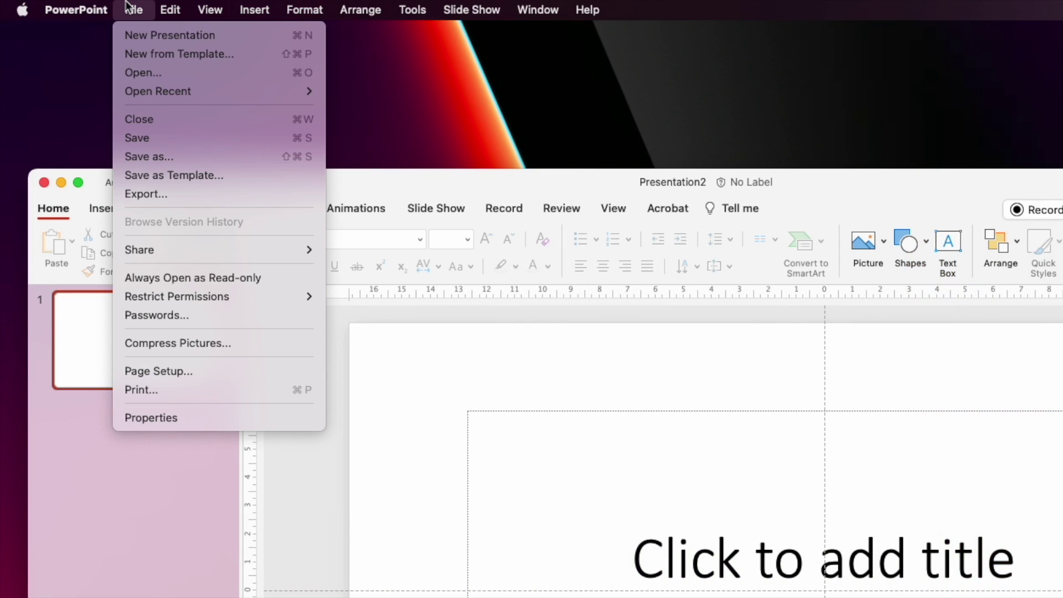
click(148, 370)
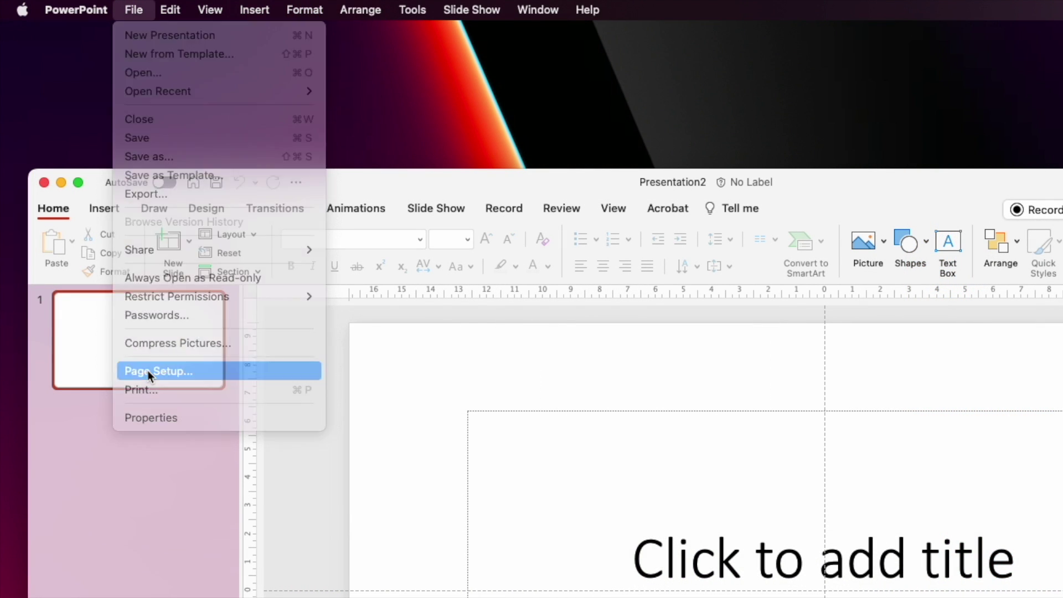
click(948, 266)
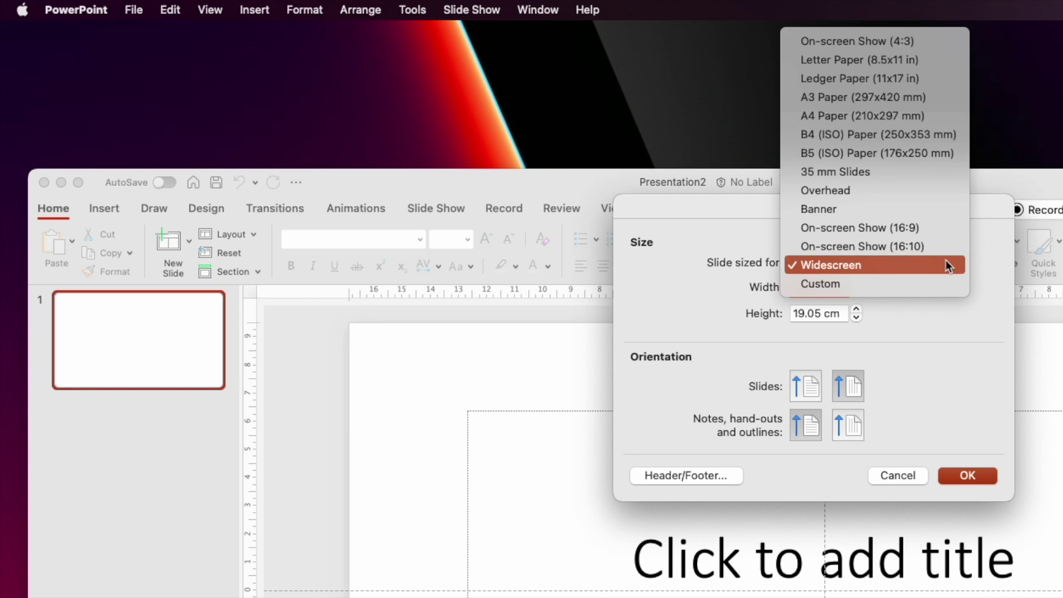
click(925, 115)
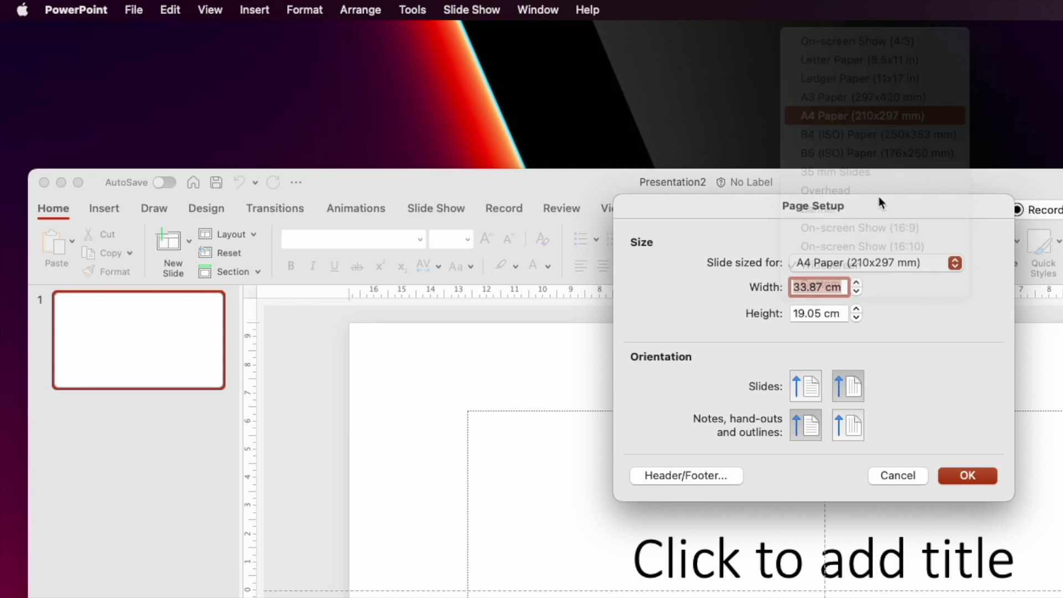
click(807, 394)
click(957, 474)
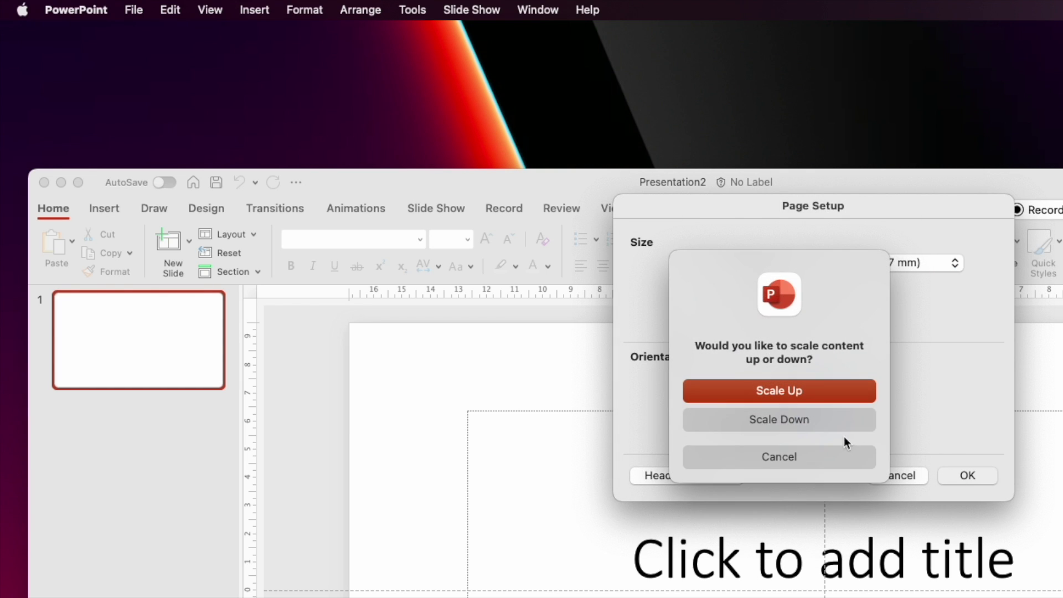
click(797, 419)
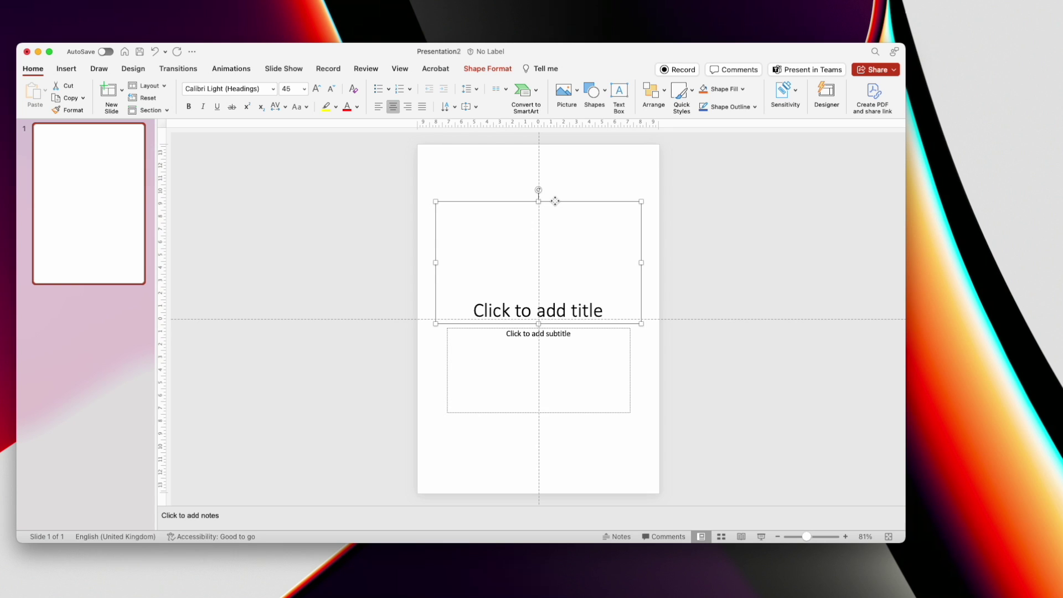
- Delete the title and subtitle placeholders to leave a blank page
key(Delete)
click(558, 328)
key(Delete)
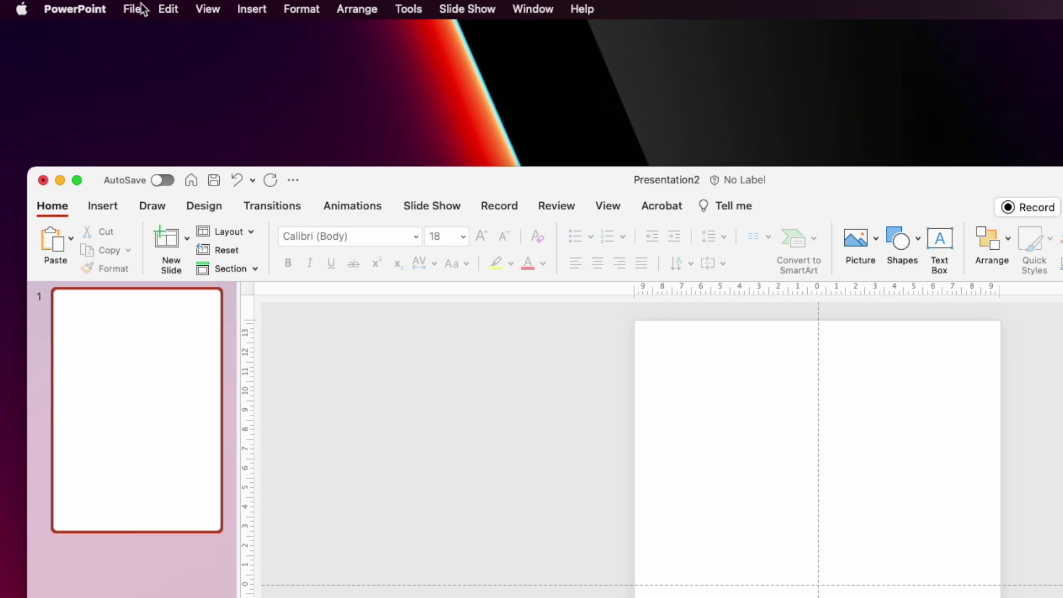
- Save the new presentation under the name 'Decal sheet' in the Decal Files folder
click(136, 9)
click(142, 137)
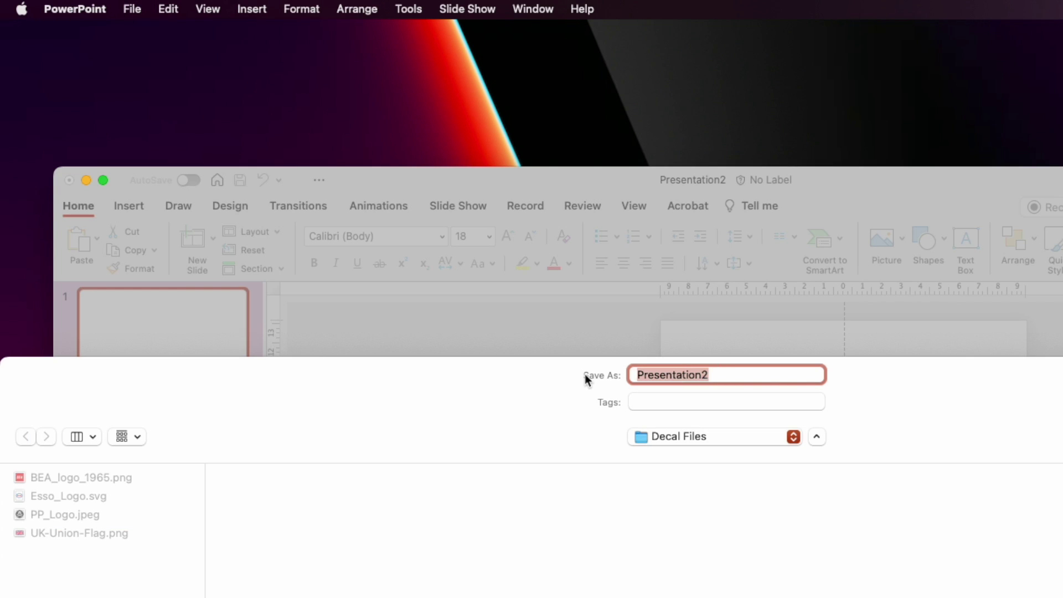
text(De)
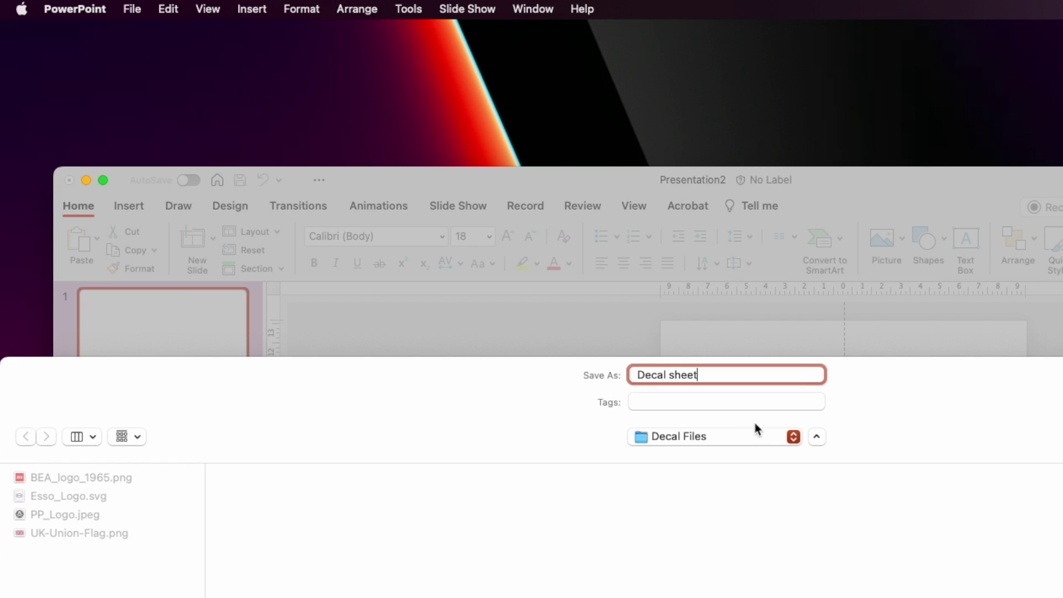
text(cal sheet)
key(Return)
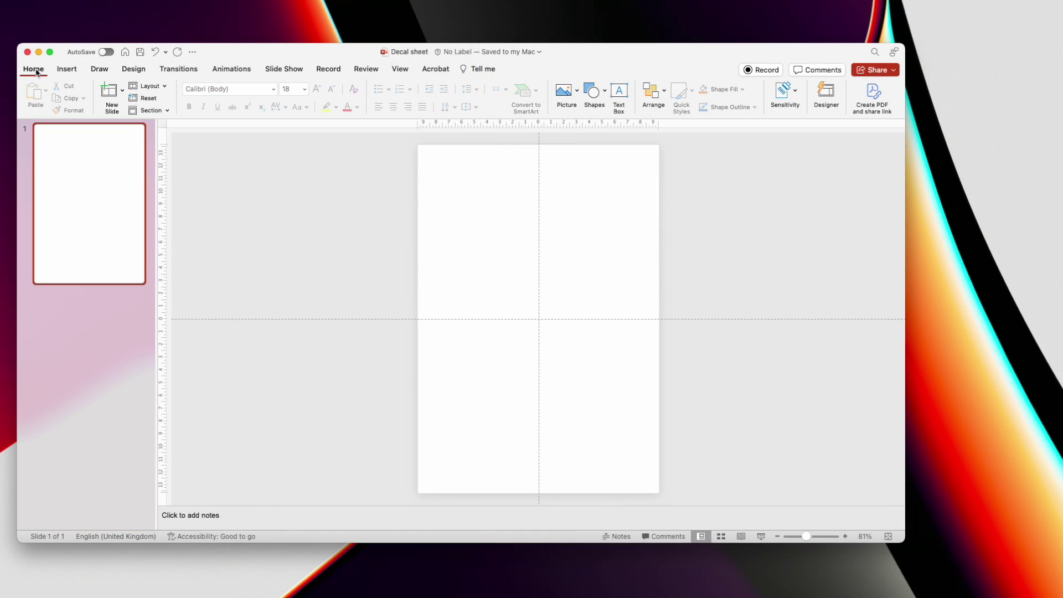
- Insert PP_Logo.jpeg from file and shrink it to about 2.41 cm square at the top-left
click(66, 70)
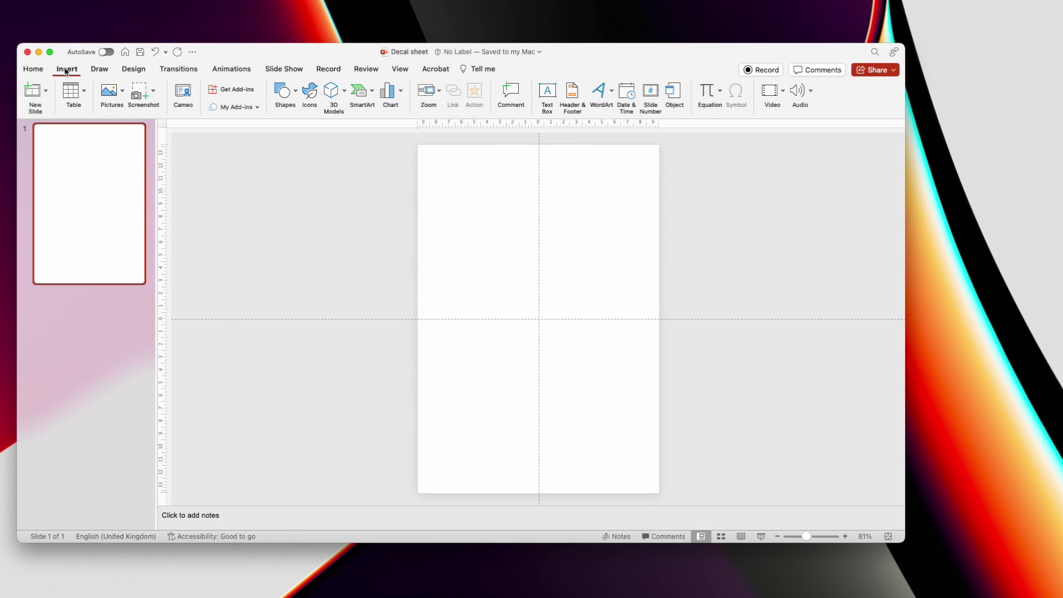
click(109, 91)
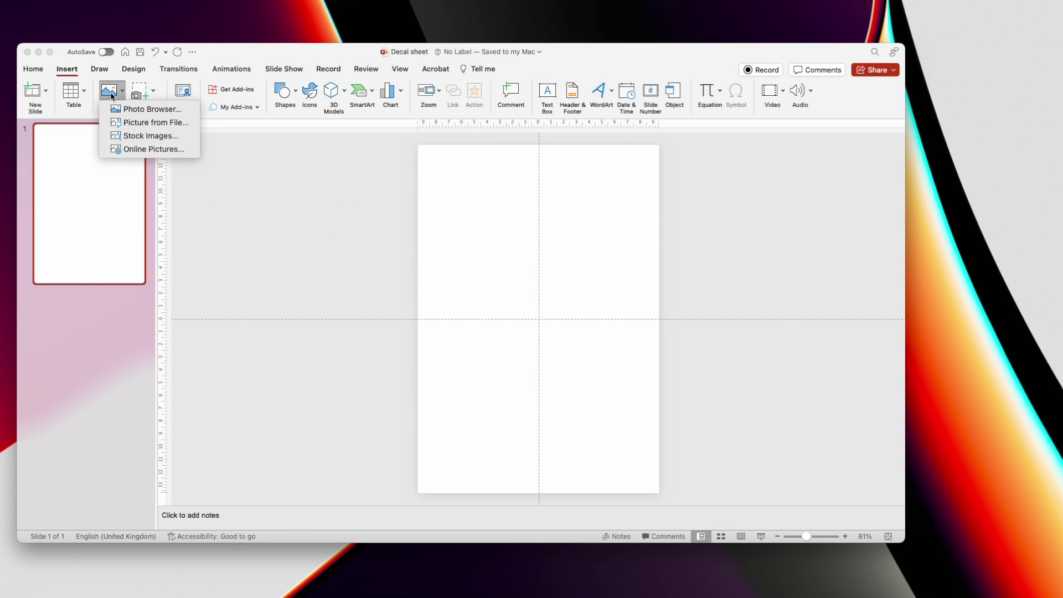
click(134, 122)
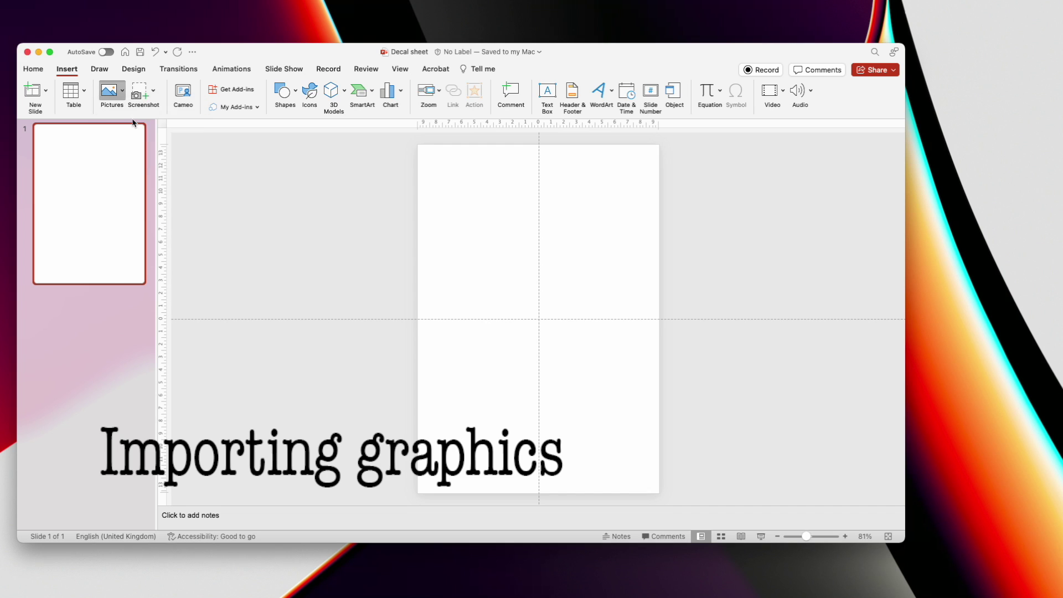
click(119, 130)
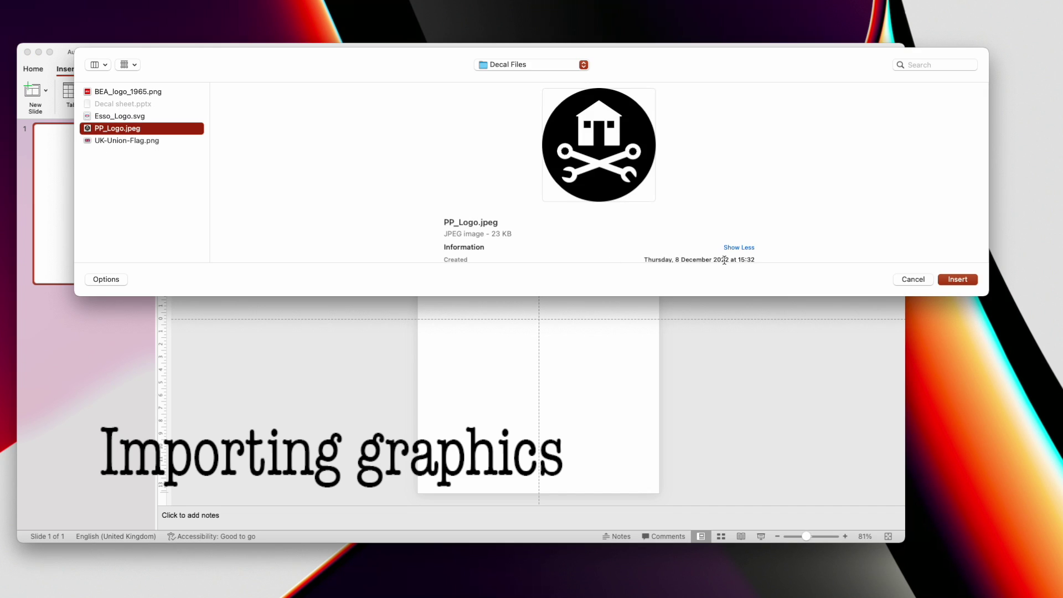
click(944, 277)
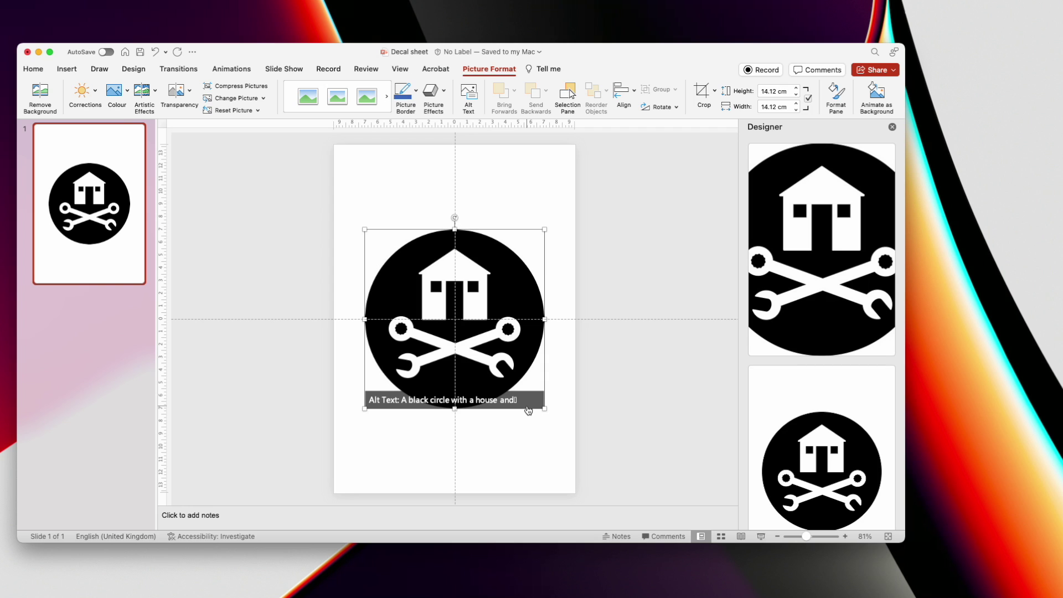
click(892, 128)
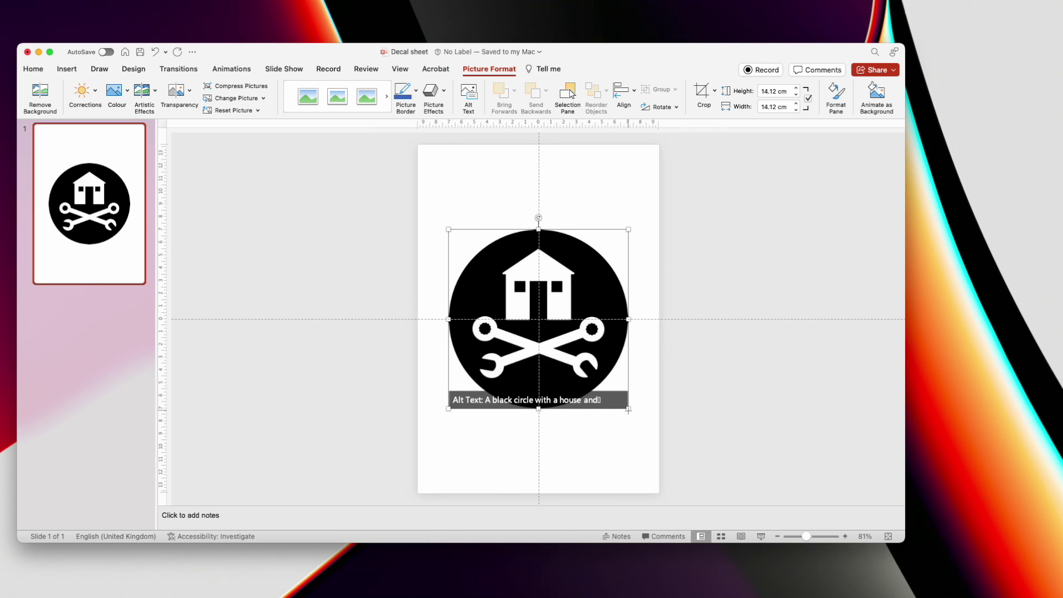
drag(628, 410, 446, 170)
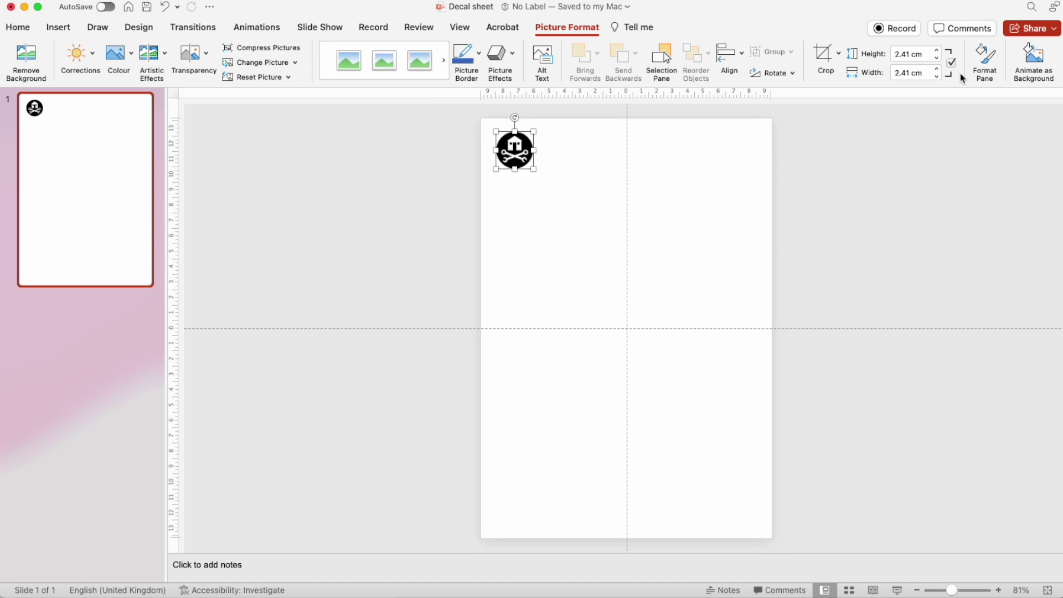
- Position the logo at 1 cm horizontal and 1 cm vertical in the Format pane
click(986, 64)
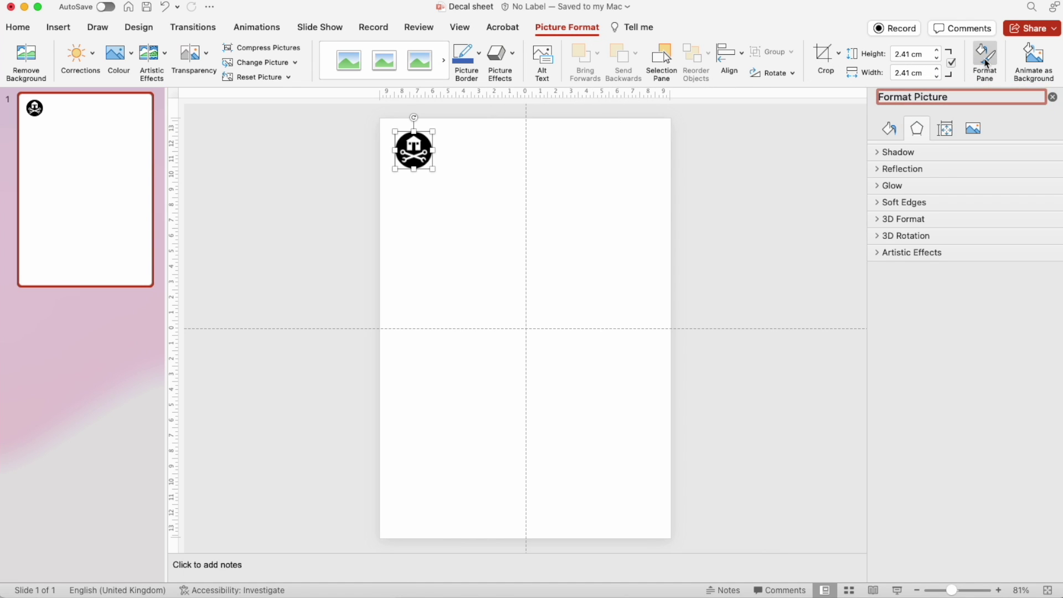
click(946, 129)
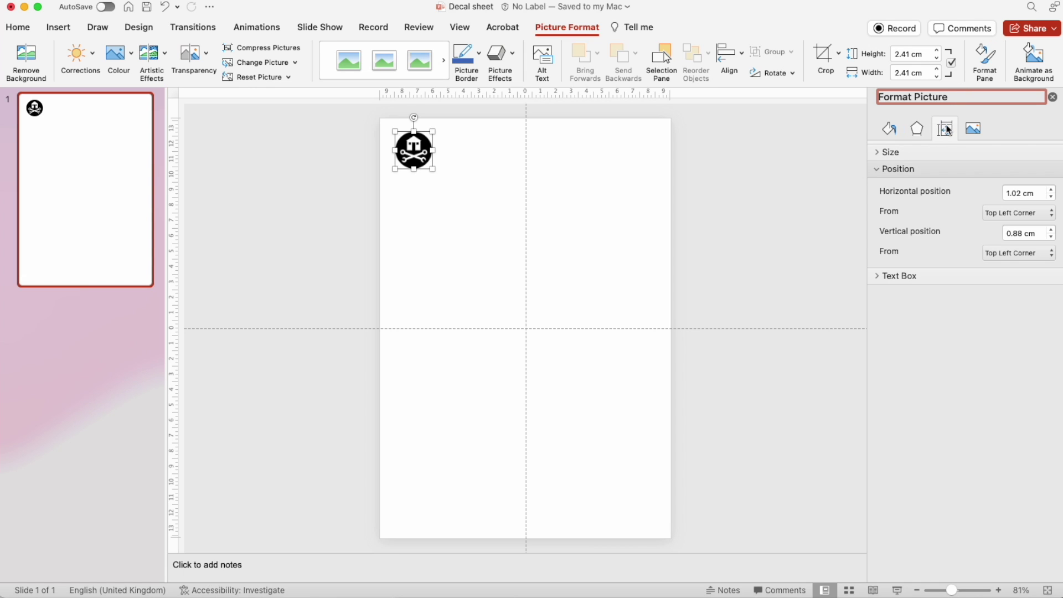
double_click(1014, 192)
text(1)
double_click(1011, 235)
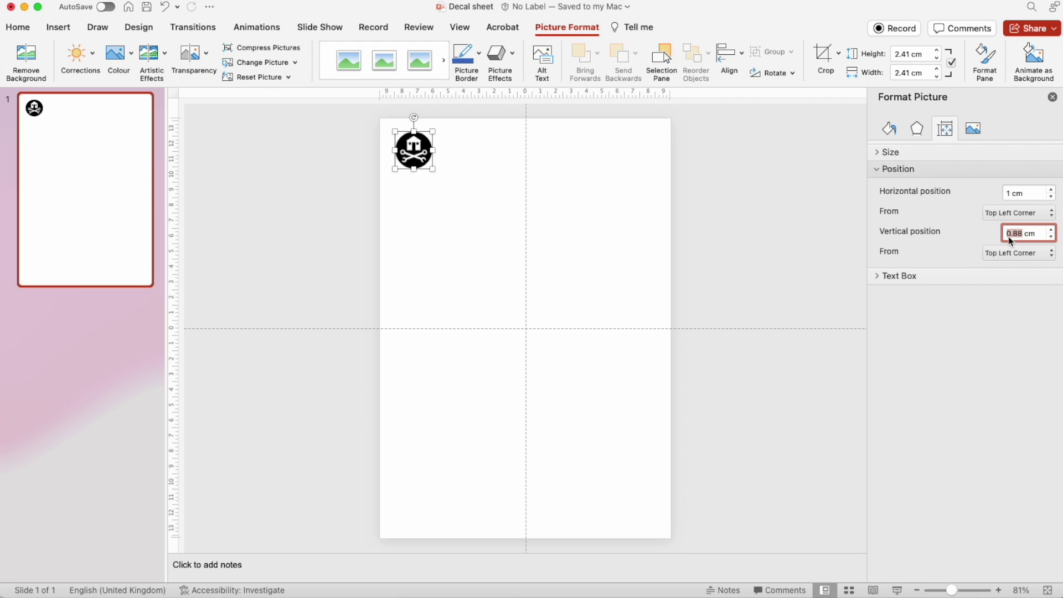
text(1)
key(Return)
- Set the logo's height to 2 cm
click(878, 155)
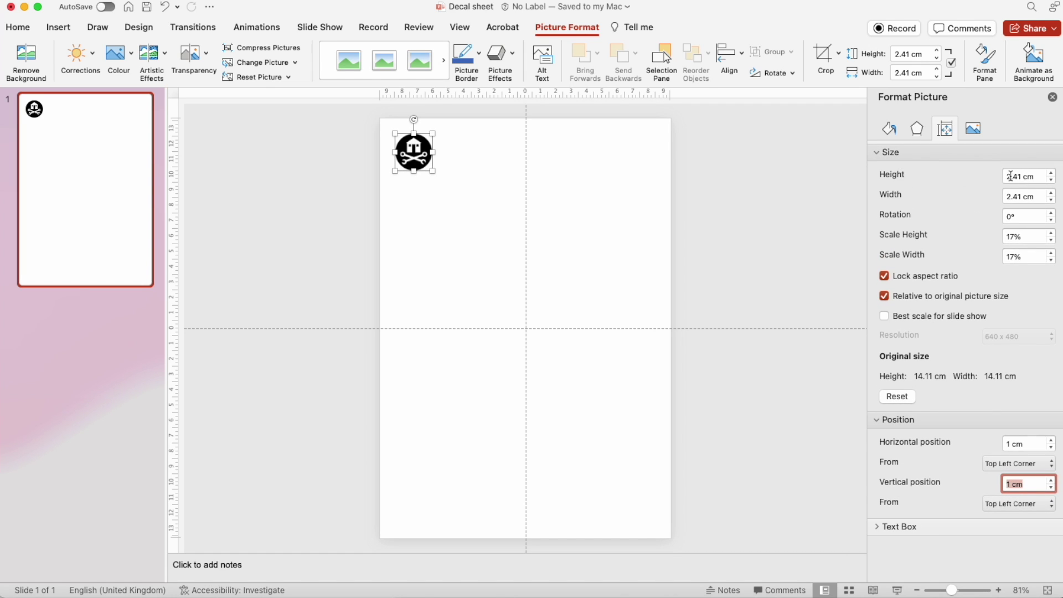
double_click(1010, 176)
text(2)
click(1011, 197)
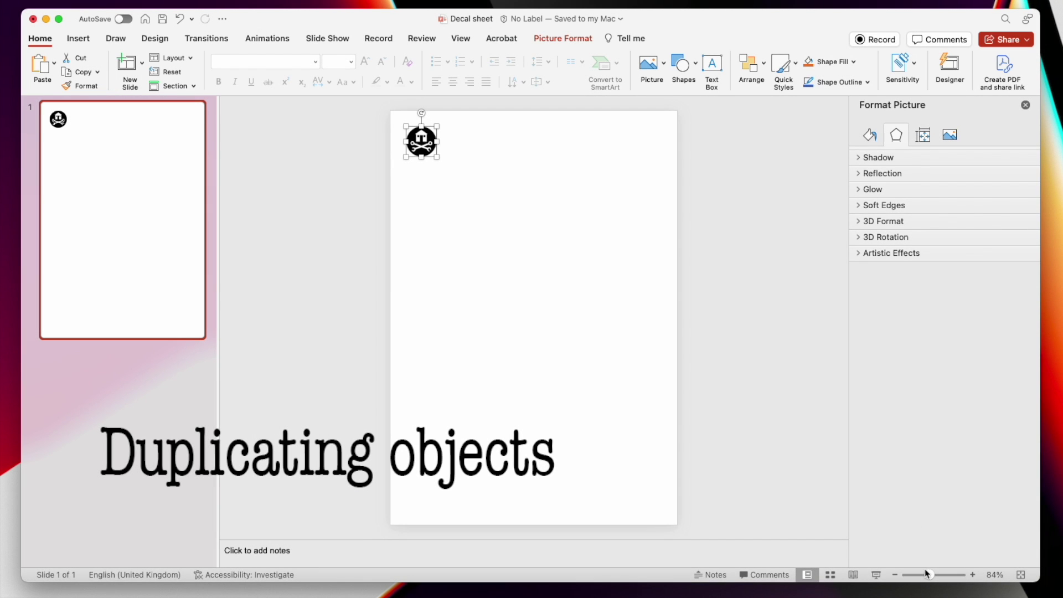
- Zoom in and copy the logo twice along the top row
drag(930, 577, 937, 578)
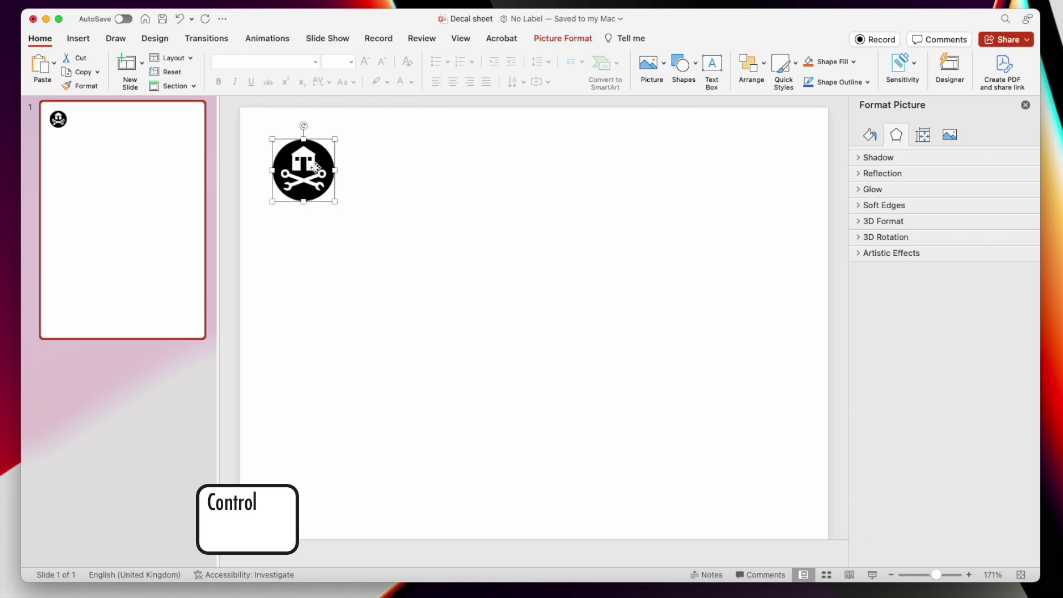
drag(319, 172, 395, 170)
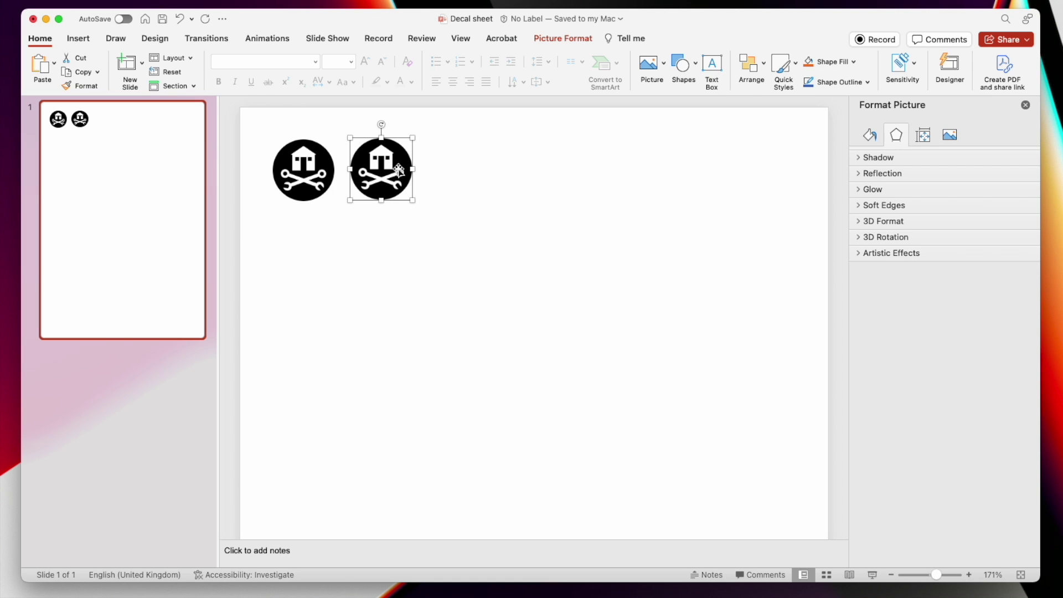
drag(399, 170, 542, 172)
- Copy the three right-hand logos further along to make seven across the top
click(363, 225)
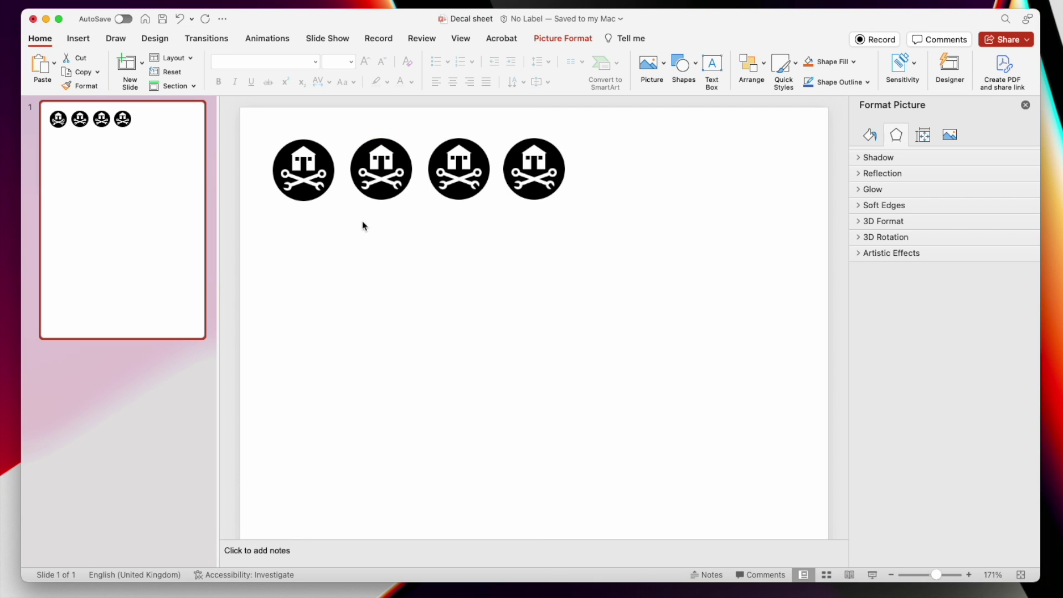
drag(348, 227, 575, 124)
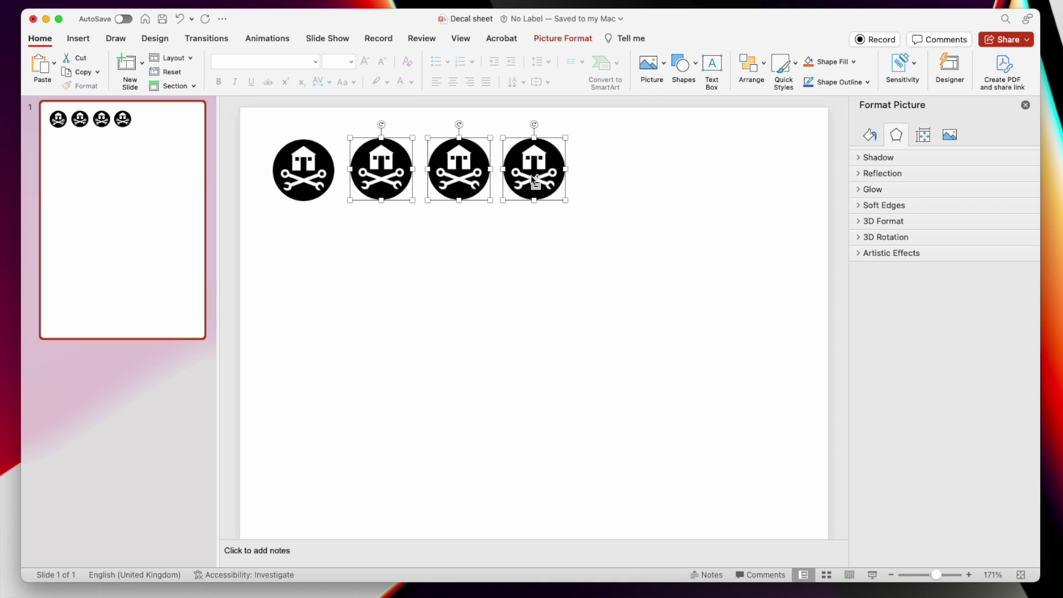
drag(536, 182, 761, 175)
click(709, 244)
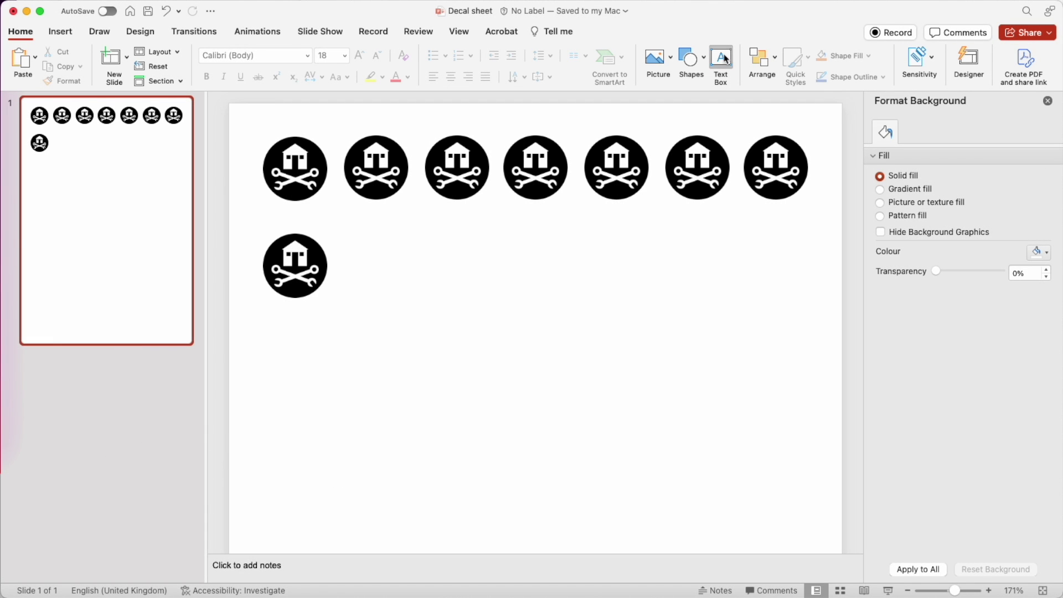
- Add a text box beside the lower logo reading 'Pater' and 'Practicus' on two lines
click(340, 246)
text(Pater)
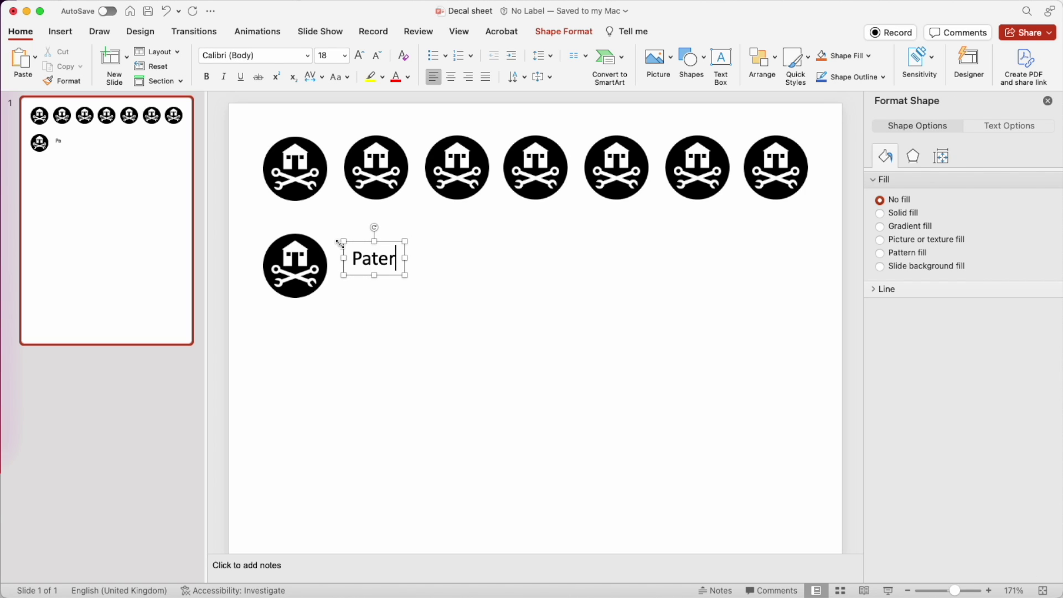
key(Return)
text(Practicus)
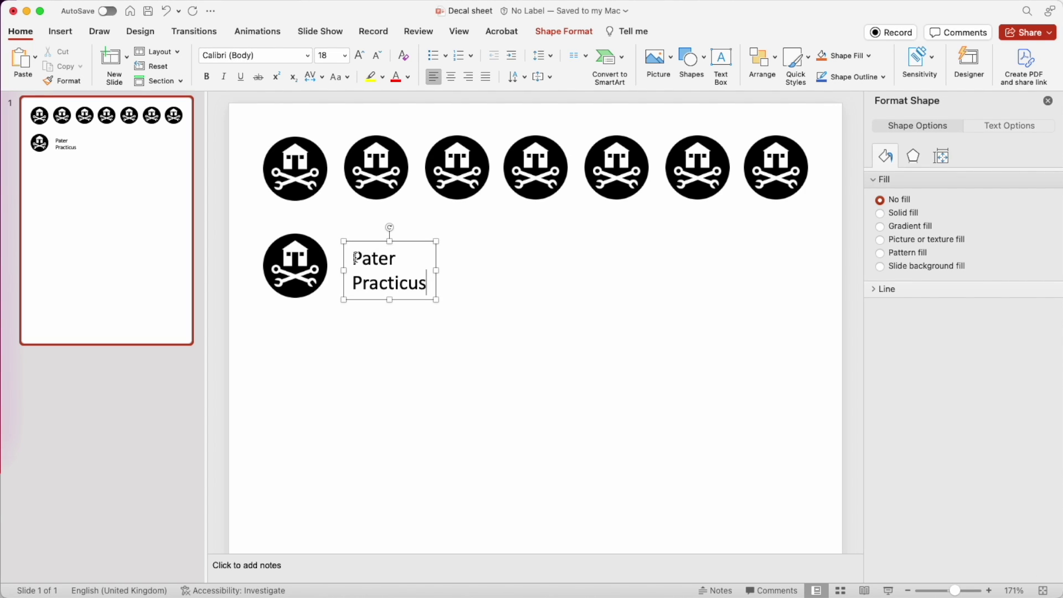
- Set the label to American Typewriter Condensed 28 pt and move it beside the lower logo
drag(355, 258, 423, 285)
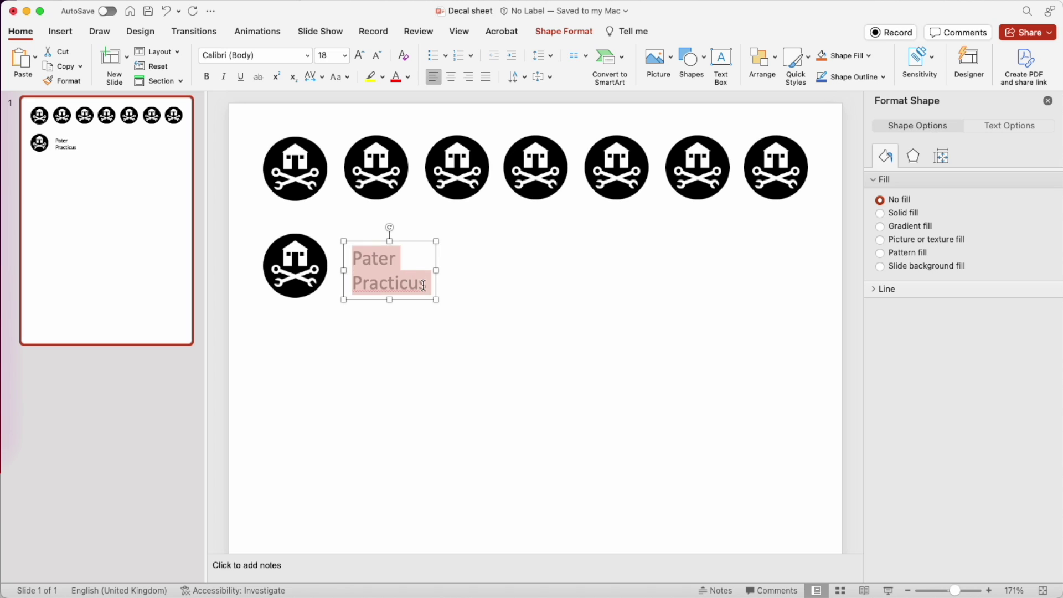
click(308, 55)
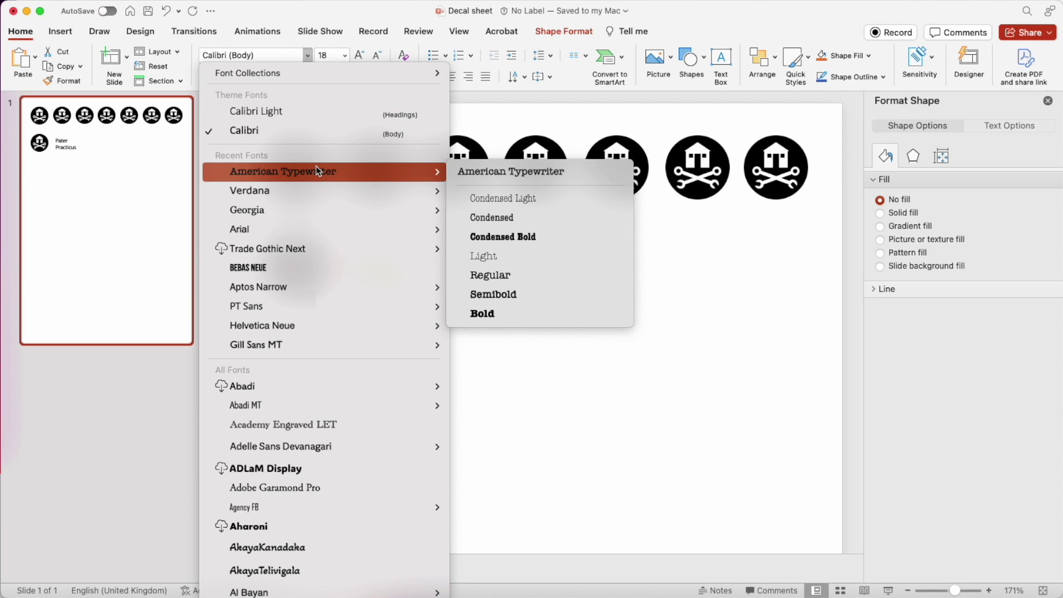
click(463, 218)
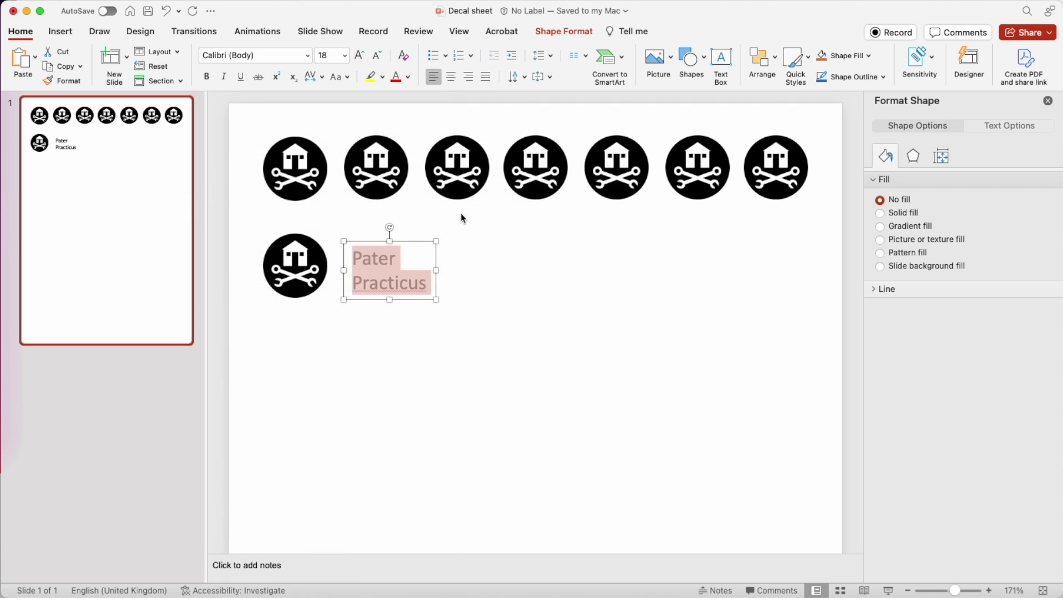
click(346, 55)
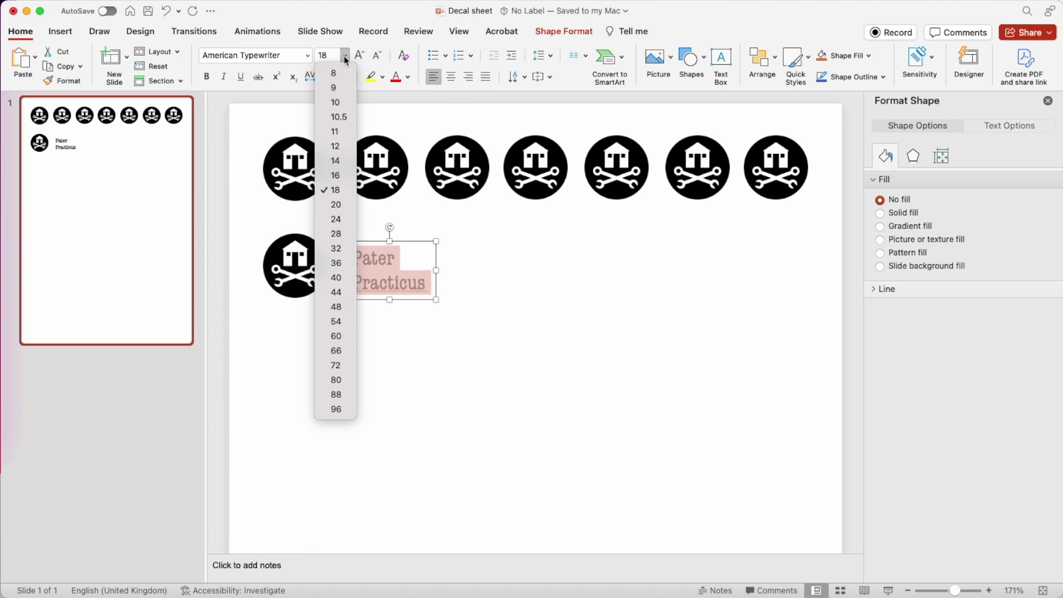
click(336, 234)
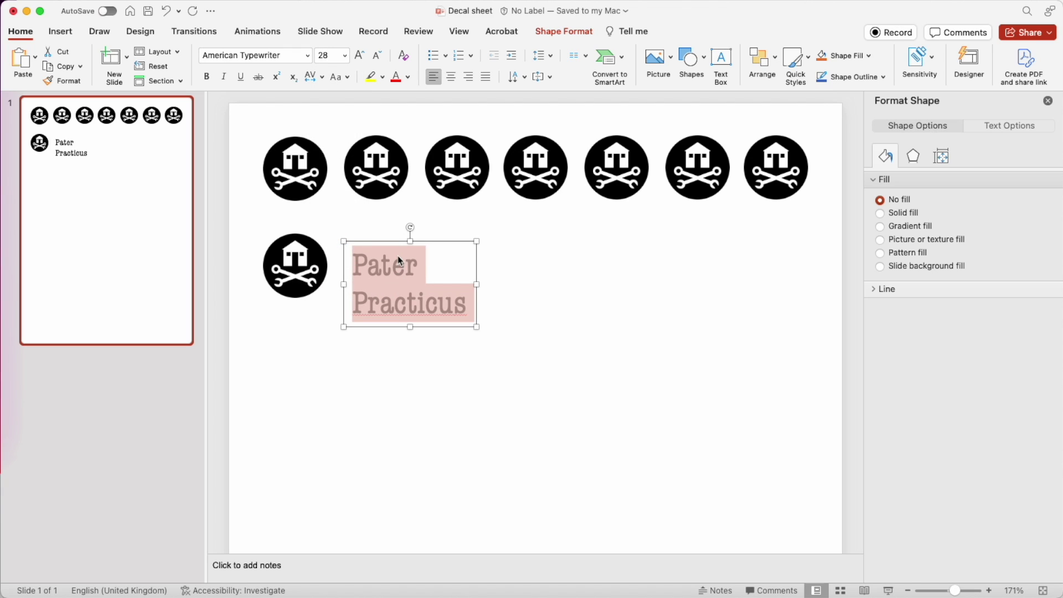
drag(395, 243, 458, 281)
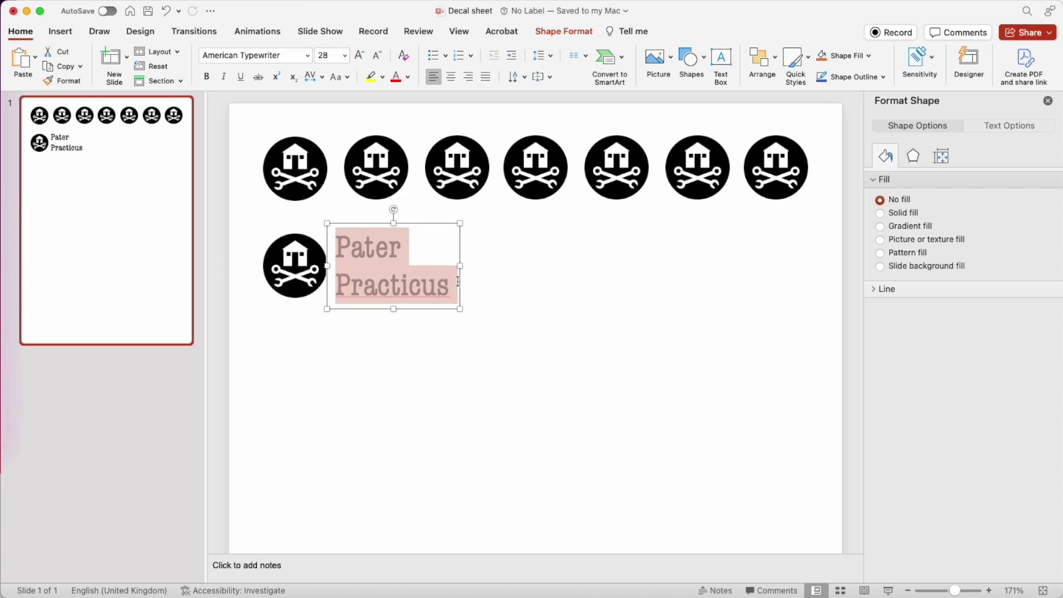
click(551, 58)
- Try 1.5 line spacing on the label, then revert it to 1.0
click(547, 89)
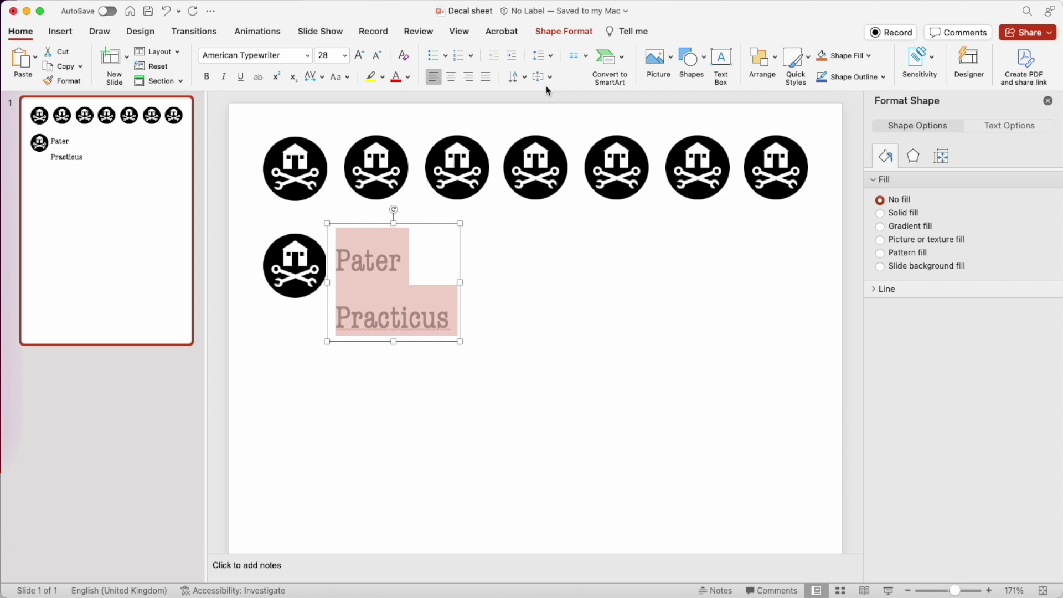
click(551, 57)
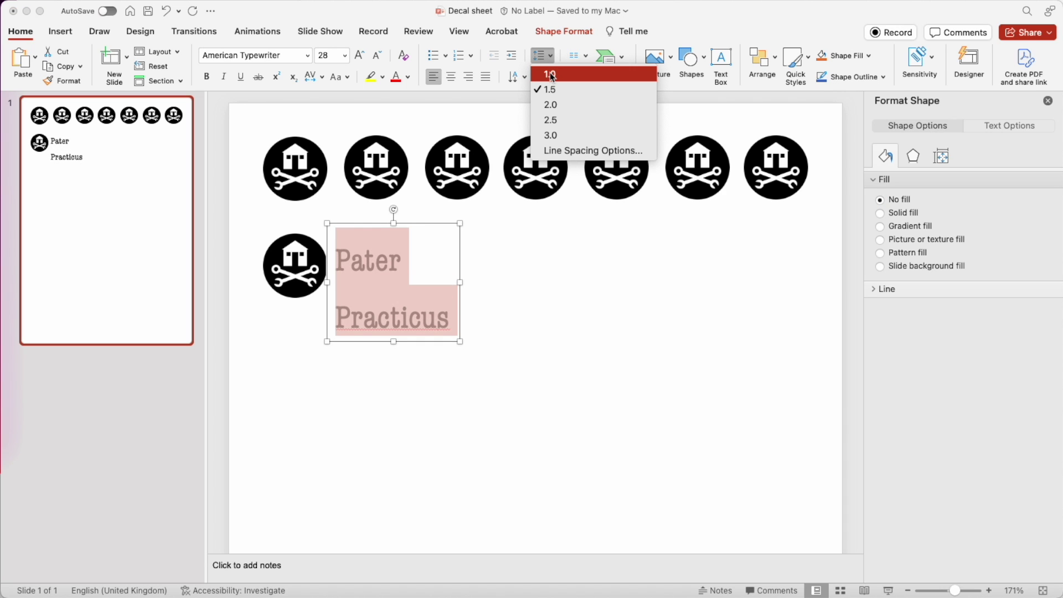
click(552, 75)
- Set the label's line spacing to an Exactly value in Line Spacing Options
click(542, 55)
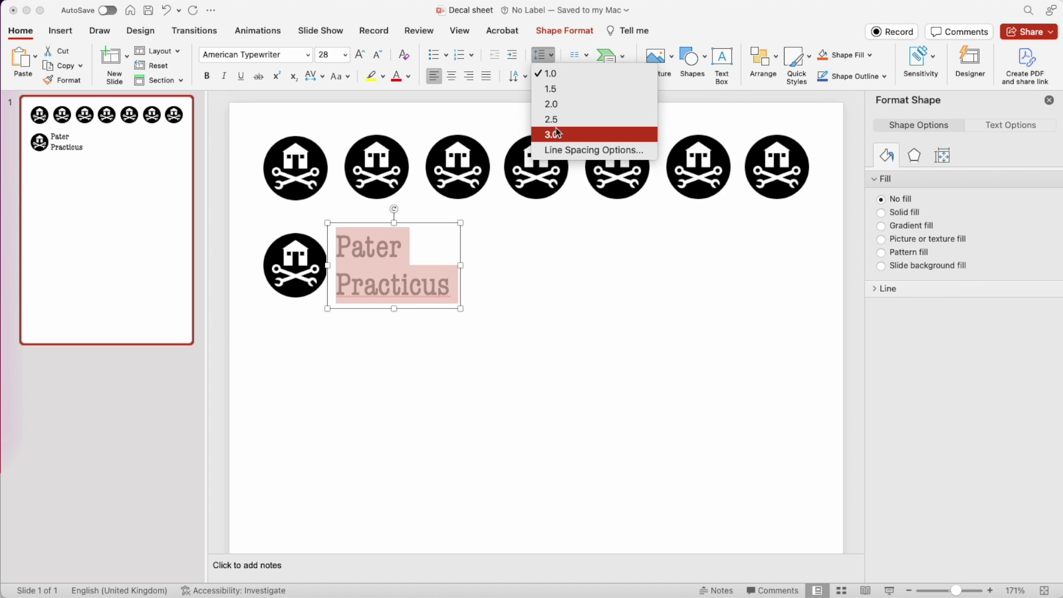
click(560, 152)
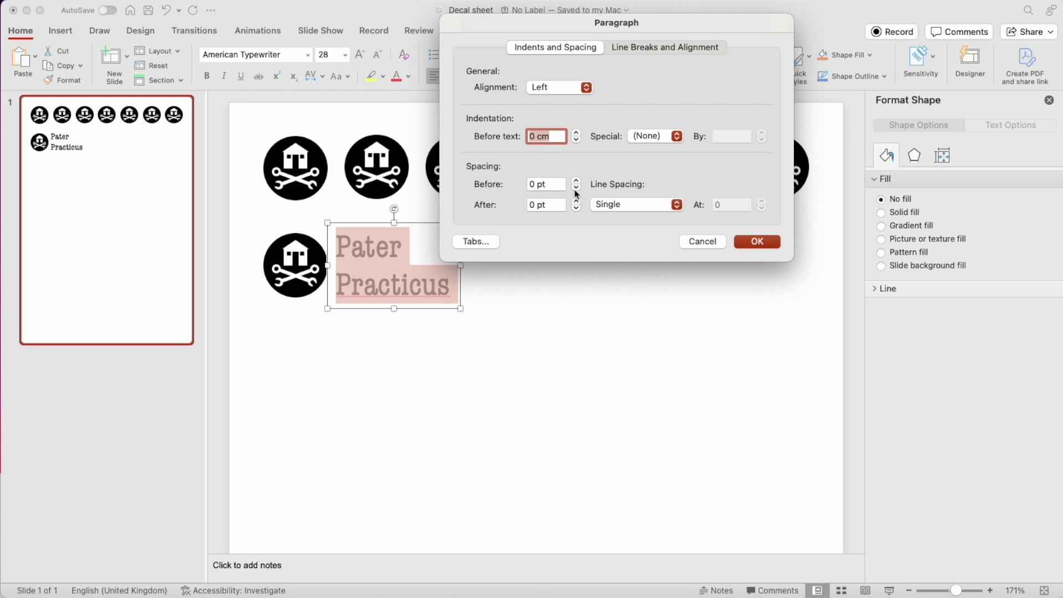
click(613, 205)
click(613, 250)
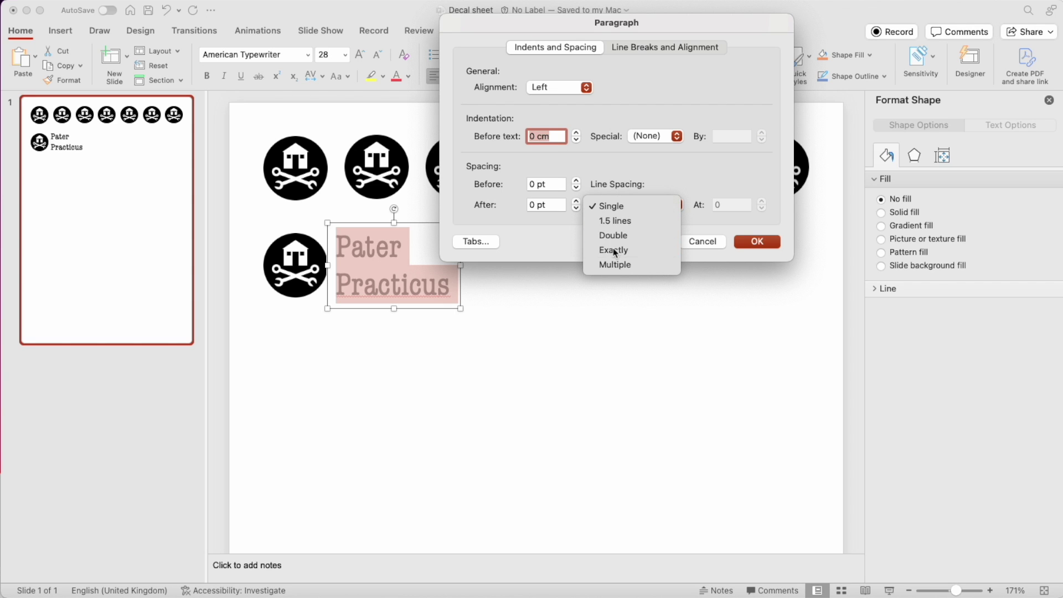
click(721, 204)
double_click(721, 203)
text(28)
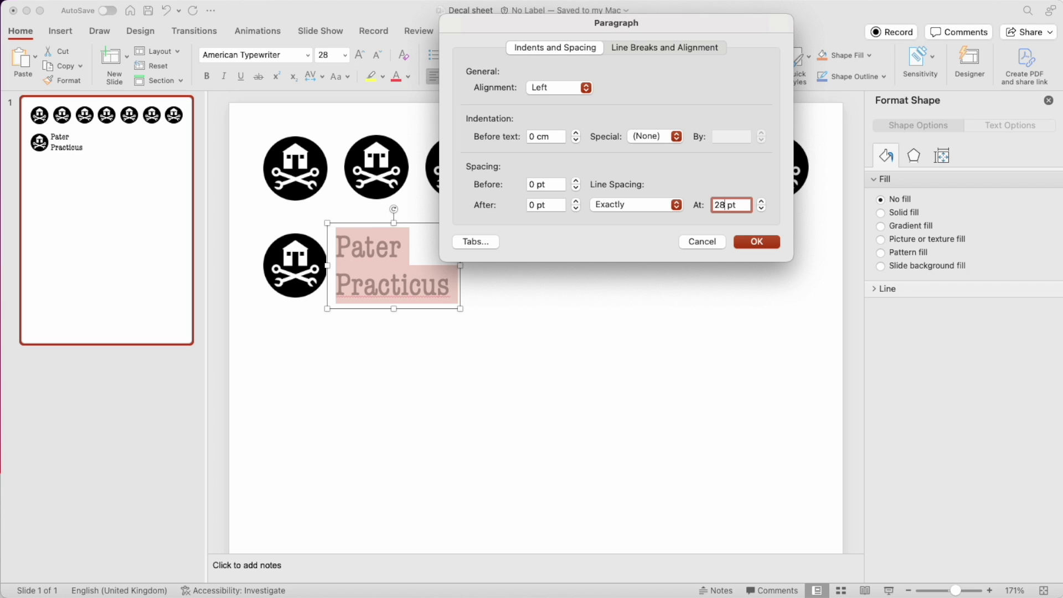
key(Return)
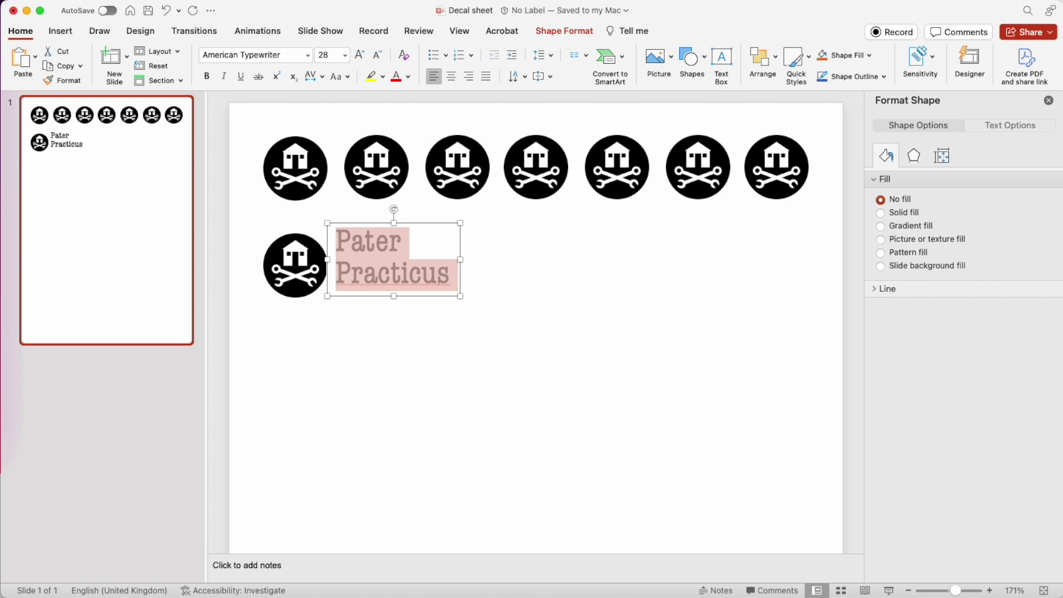
key(Escape)
key(Escape)
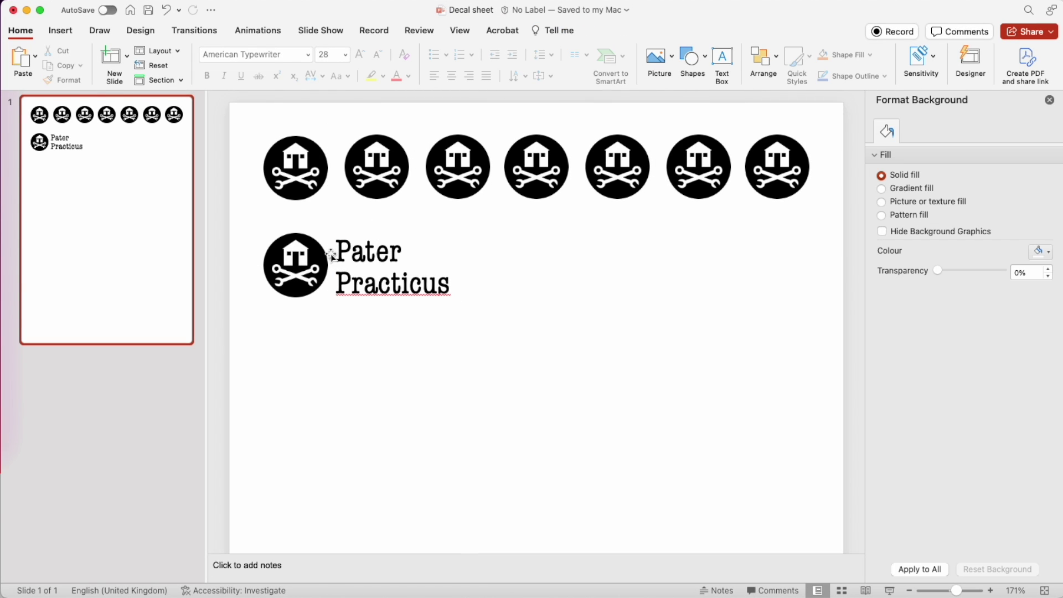
- Change the label's exact line spacing from 28 pt to 26 pt
drag(340, 251, 519, 284)
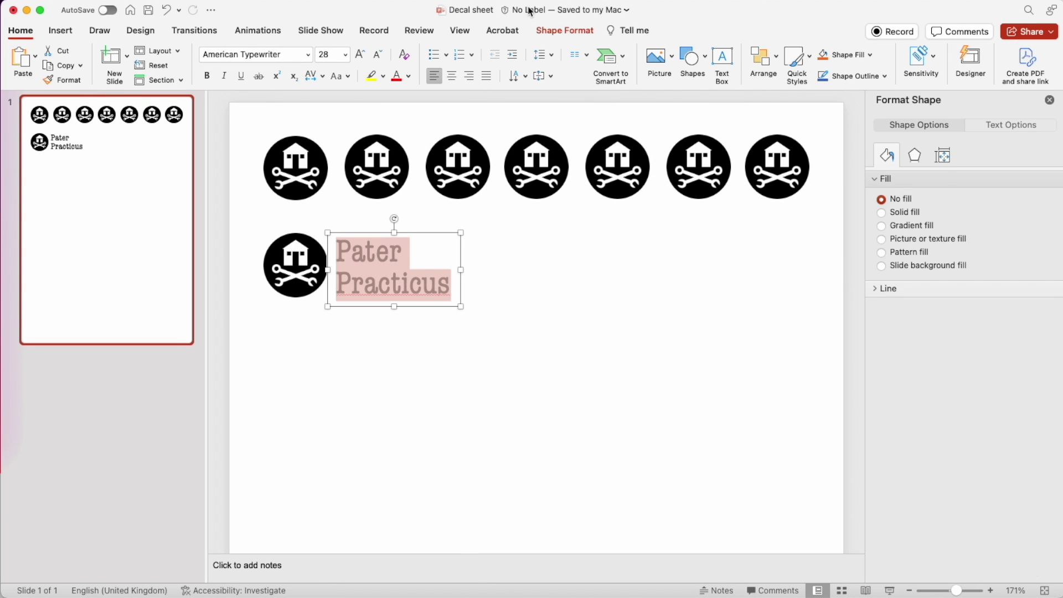
click(542, 54)
click(563, 151)
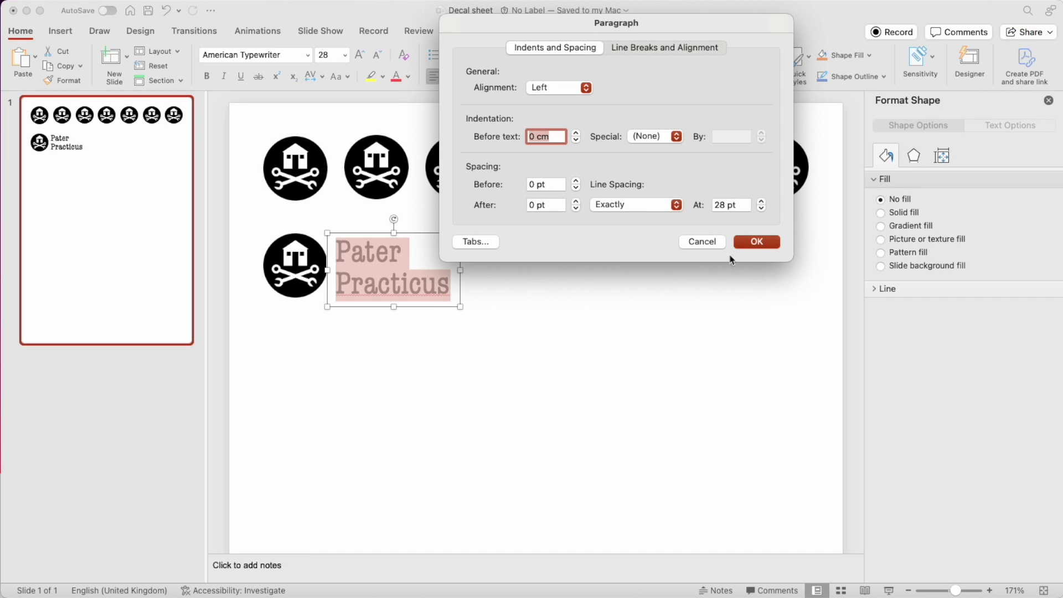
double_click(722, 206)
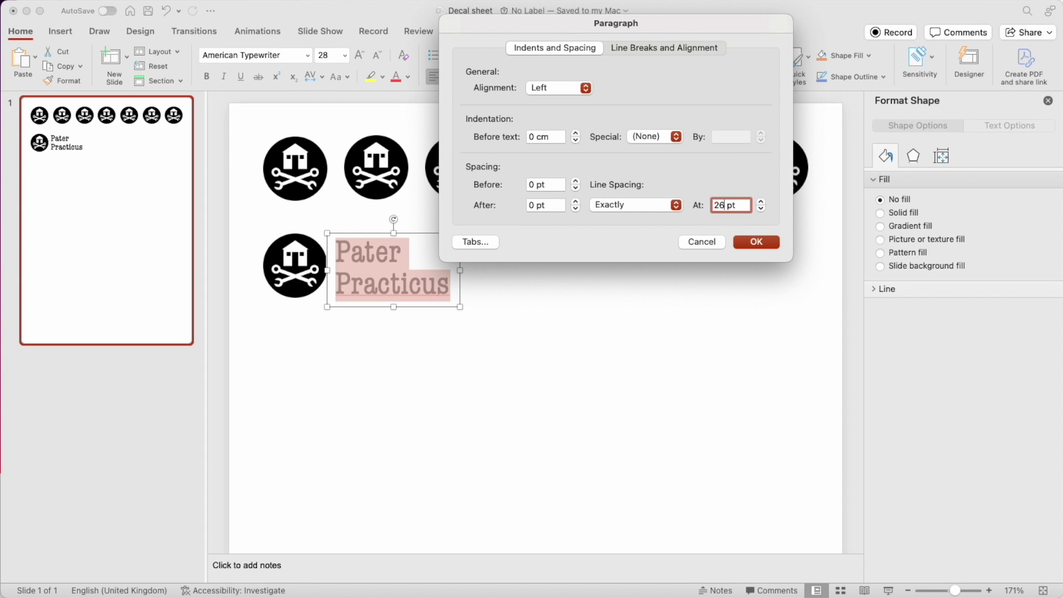
text(26)
key(Return)
click(593, 296)
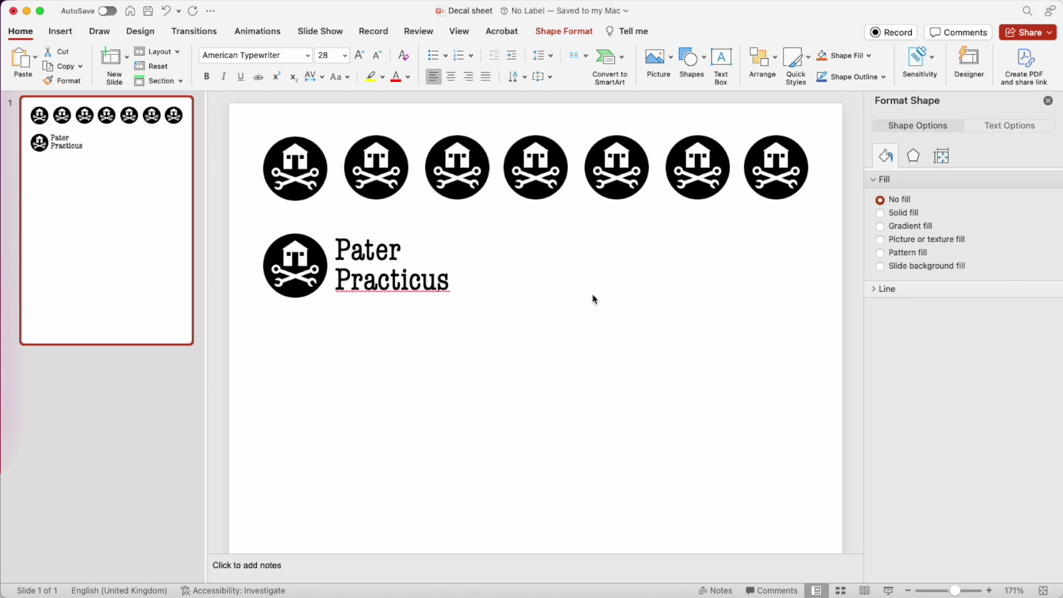
drag(250, 216, 487, 342)
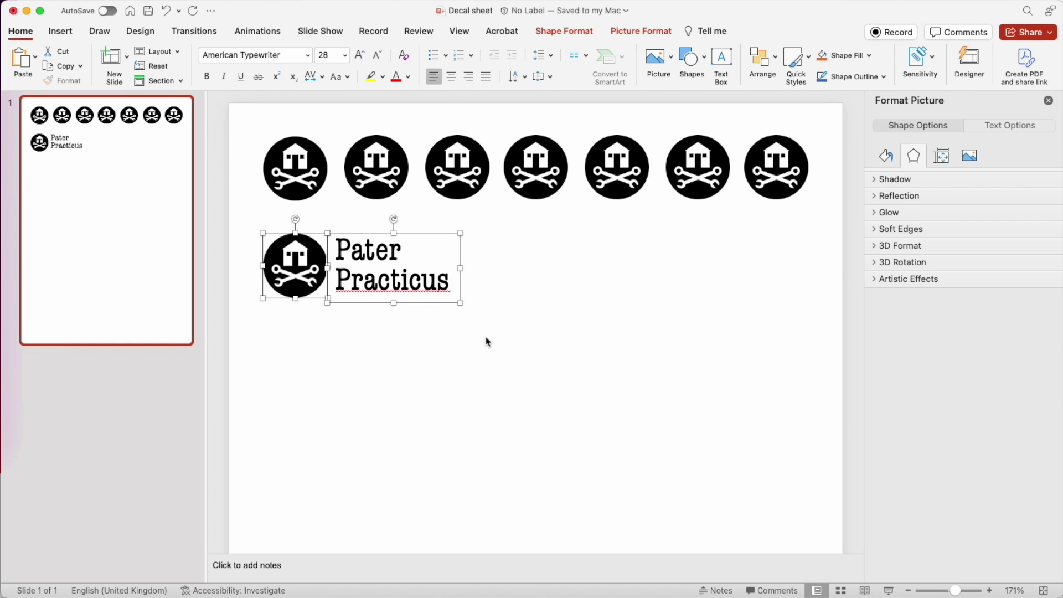
- Copy the logo and label to the right and group them into one object
drag(312, 281, 548, 282)
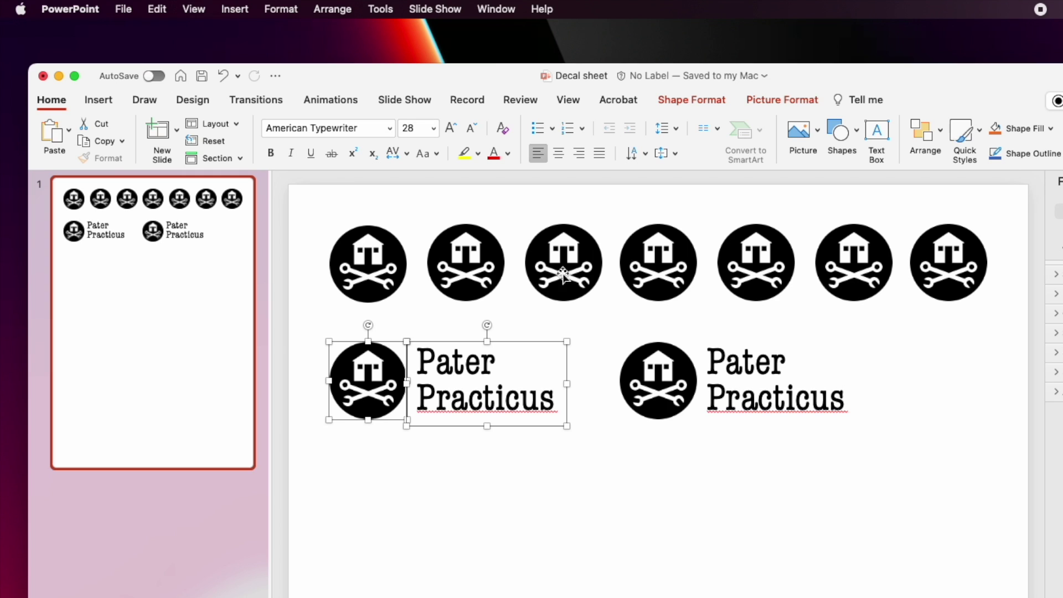
click(331, 7)
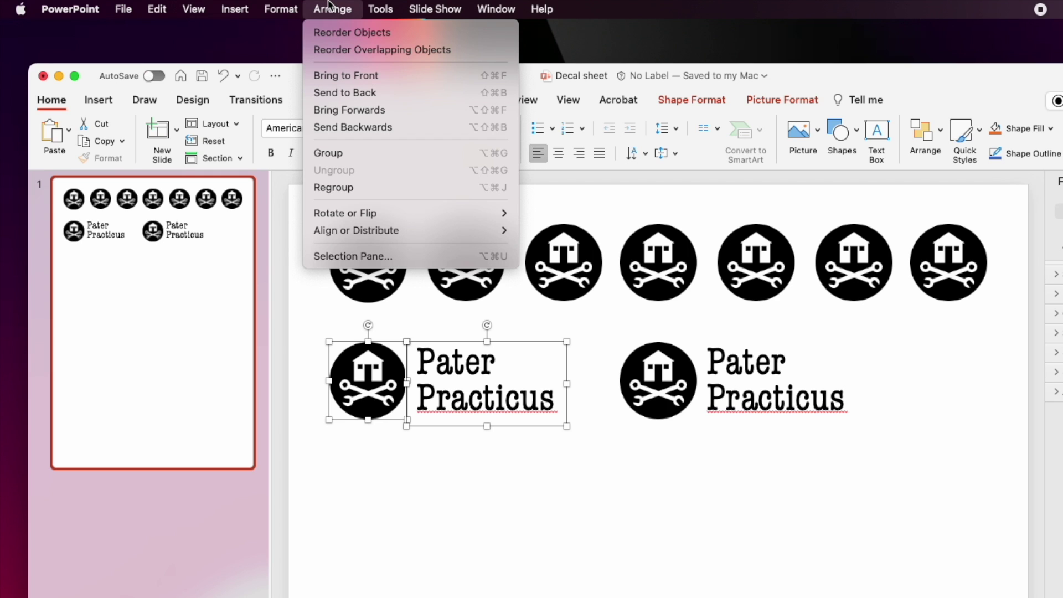
click(339, 154)
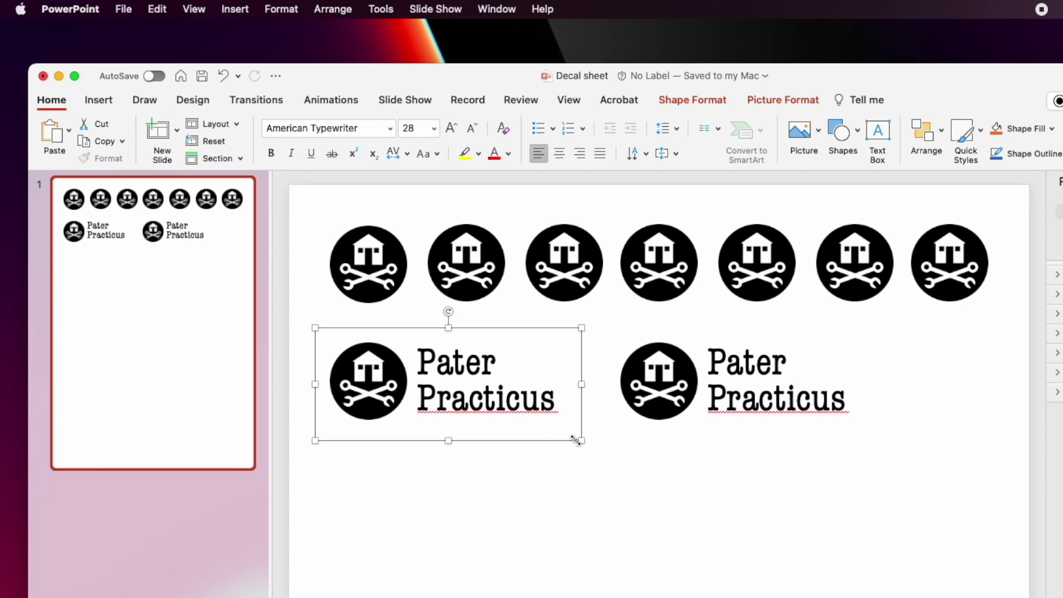
- Try shrinking the logo-and-label group, freely and proportionally, undoing each resize
drag(577, 440, 477, 426)
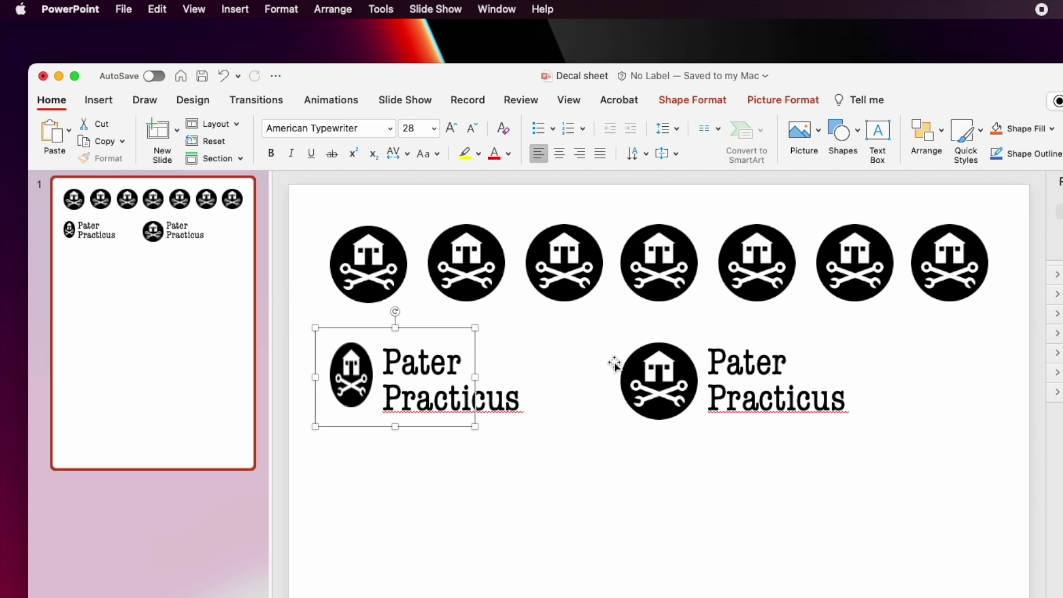
key(super+z)
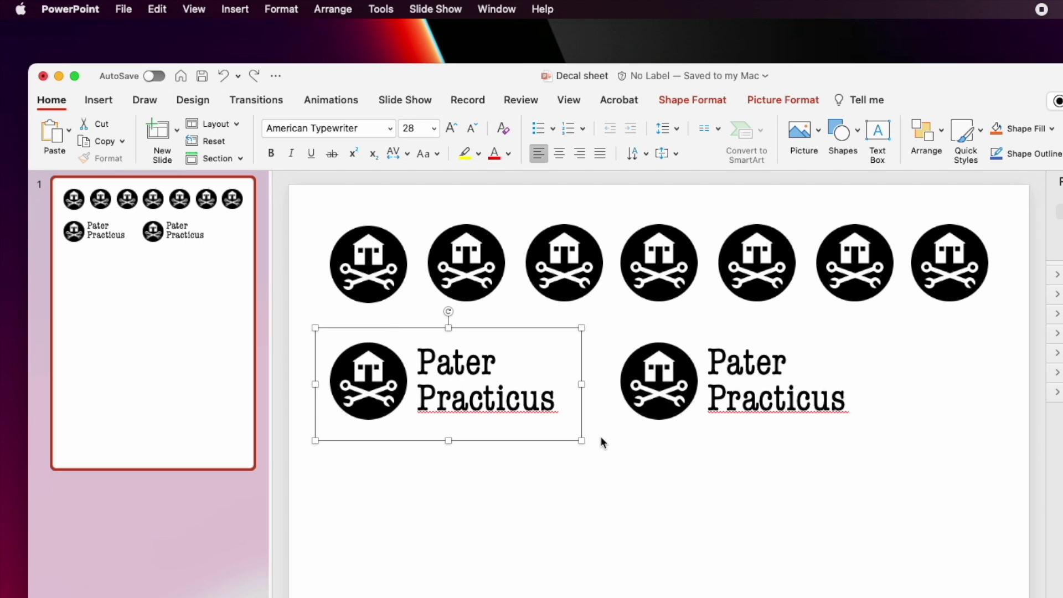
drag(580, 440, 496, 388)
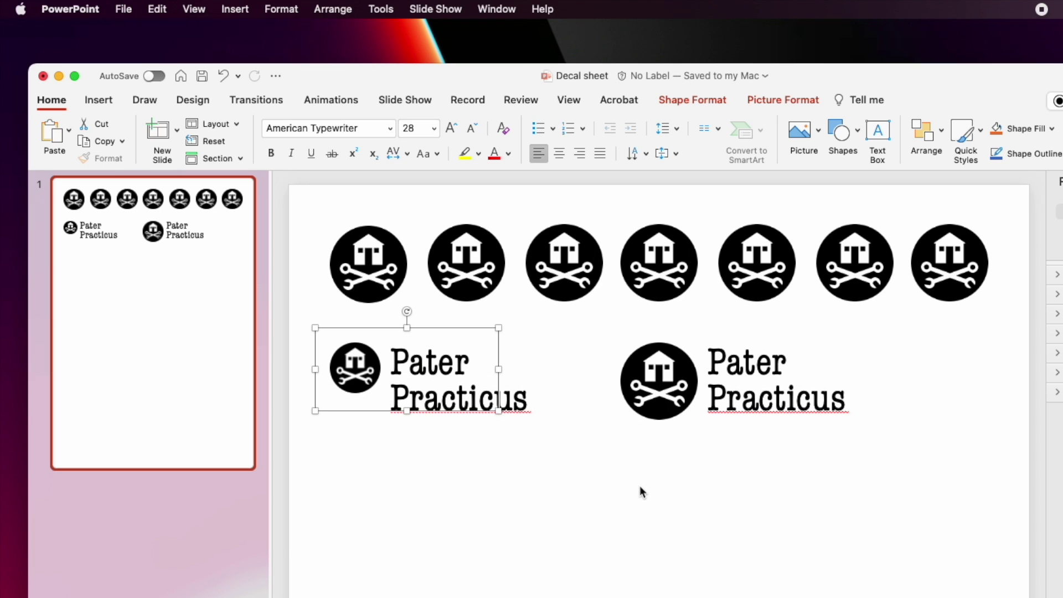
key(super+z)
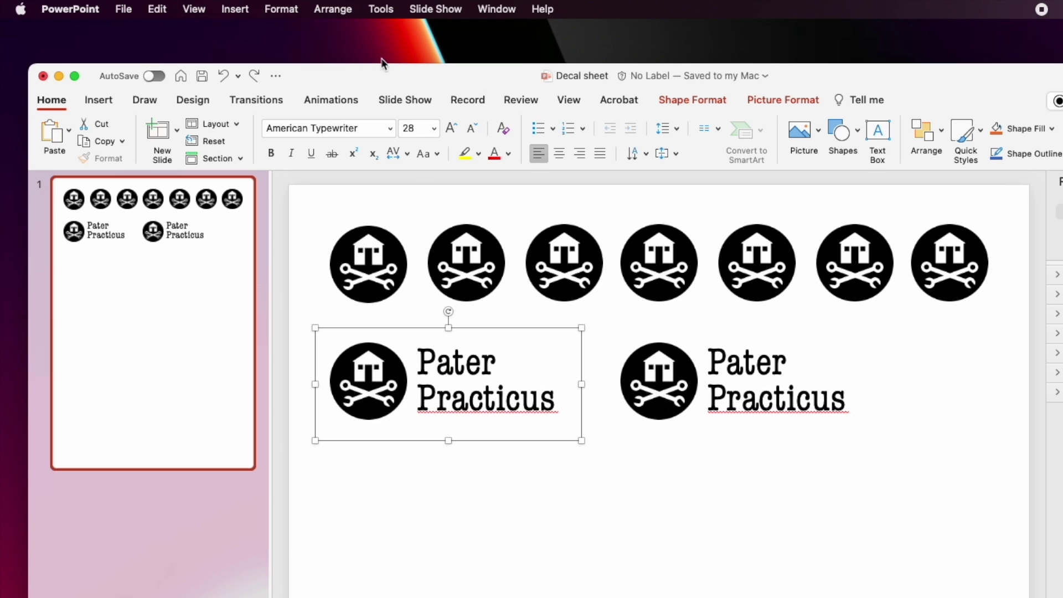
- Copy the Pater Practicus logo-and-text group and paste it back as a PNG picture
click(168, 10)
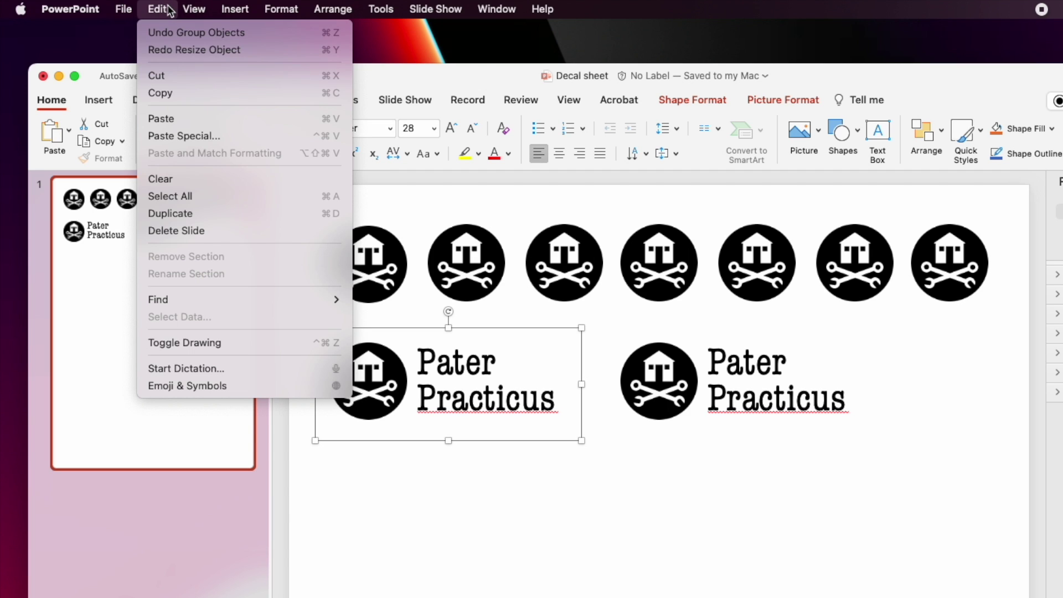
click(174, 93)
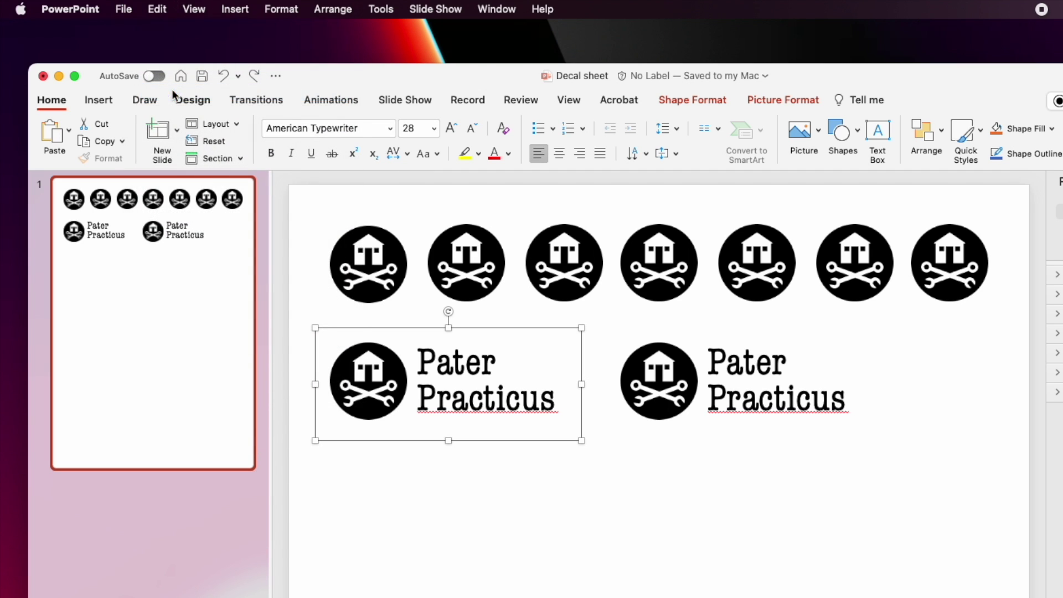
click(308, 463)
click(159, 8)
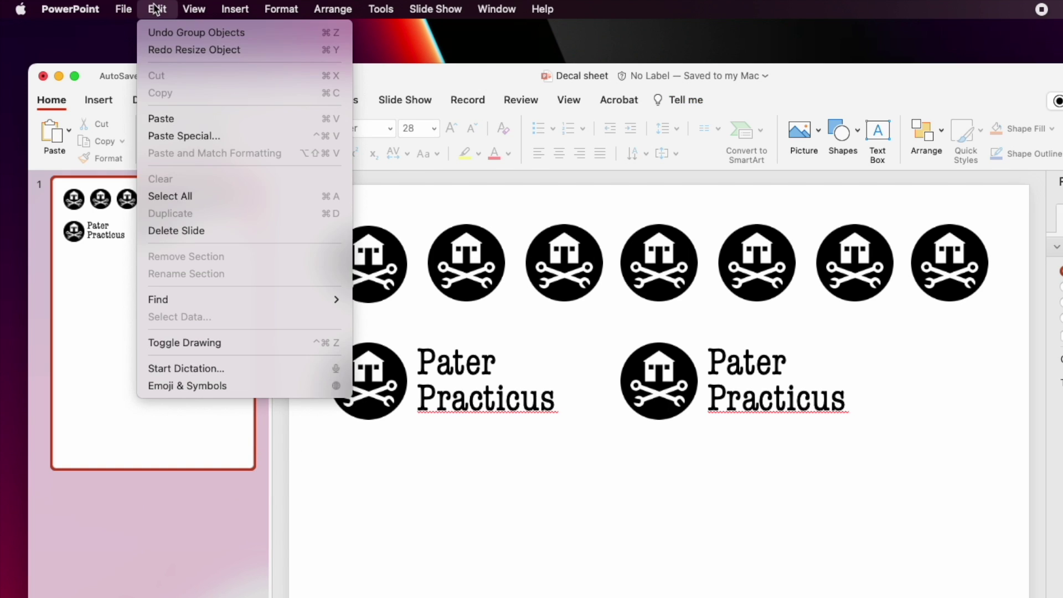
click(186, 133)
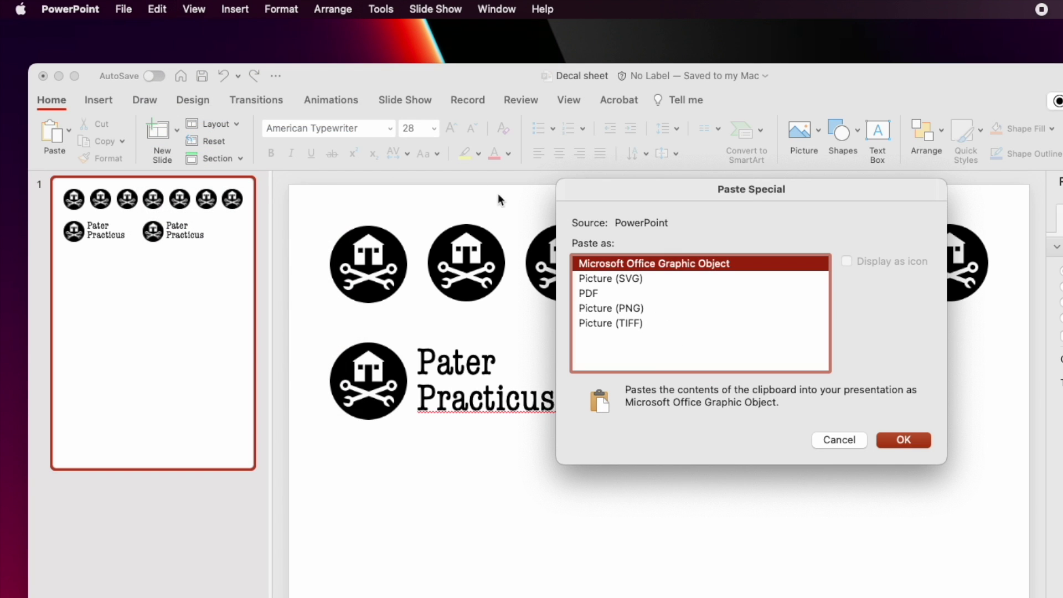
click(599, 309)
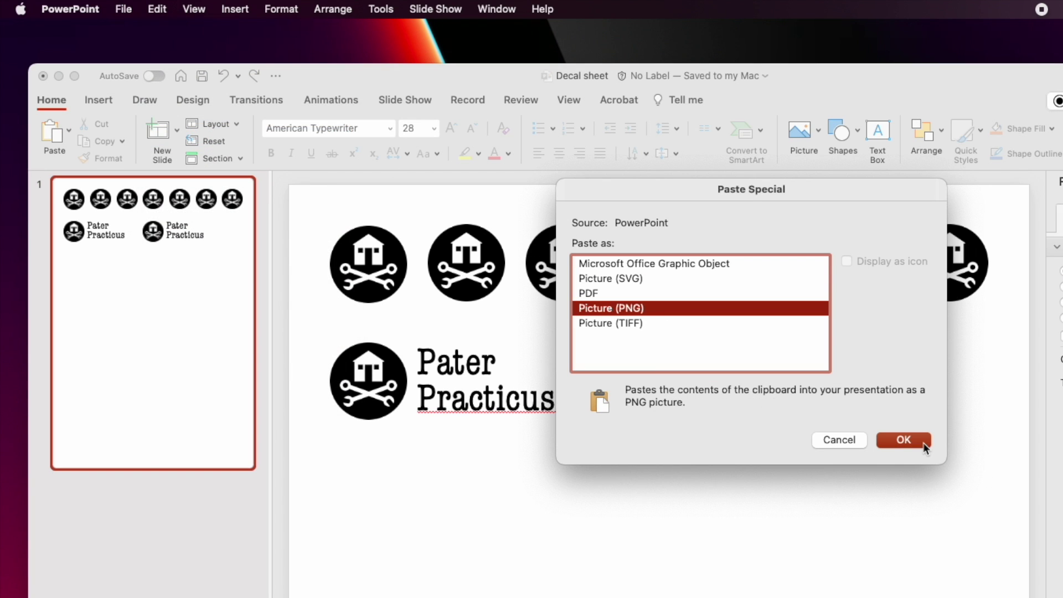
click(904, 439)
- Move the PNG below the left logo, shrink it to about 4.52 cm wide, and duplicate it rightward
scroll(636, 415, up, 3)
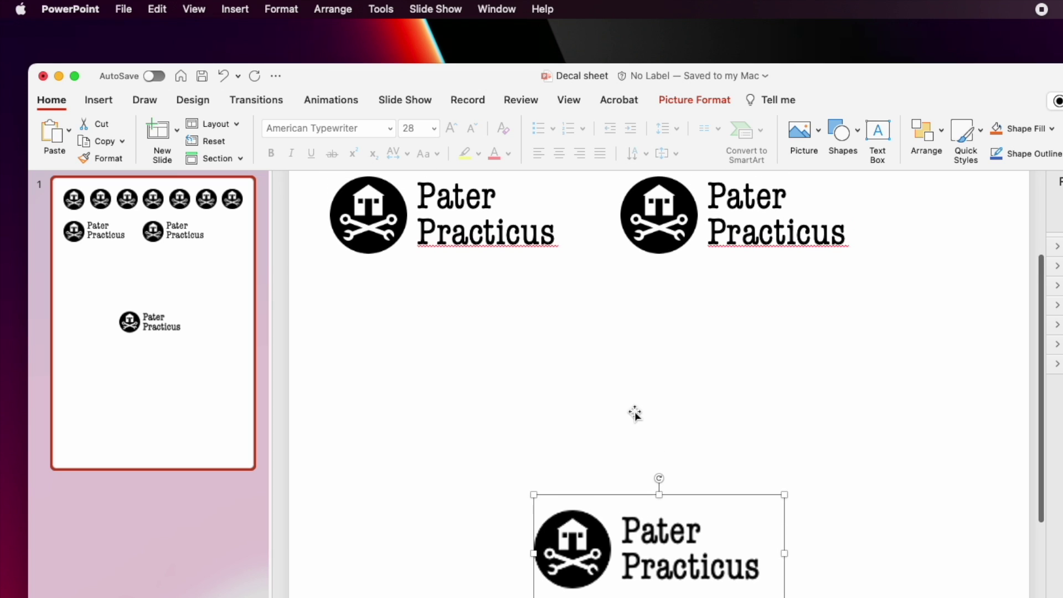
drag(597, 527, 392, 292)
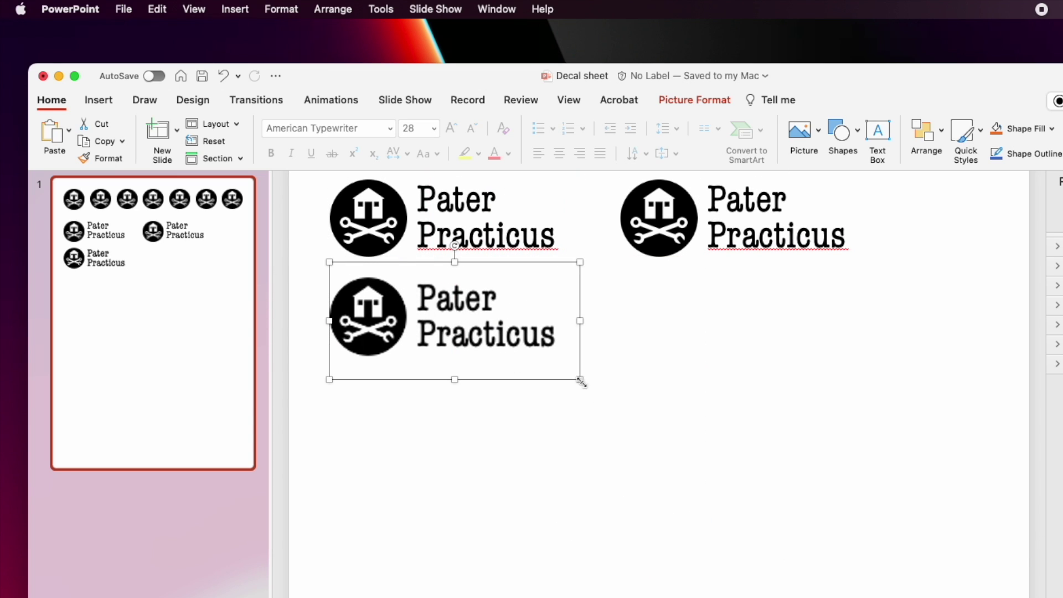
drag(580, 380, 495, 336)
scroll(279, 494, up, 3)
click(278, 494)
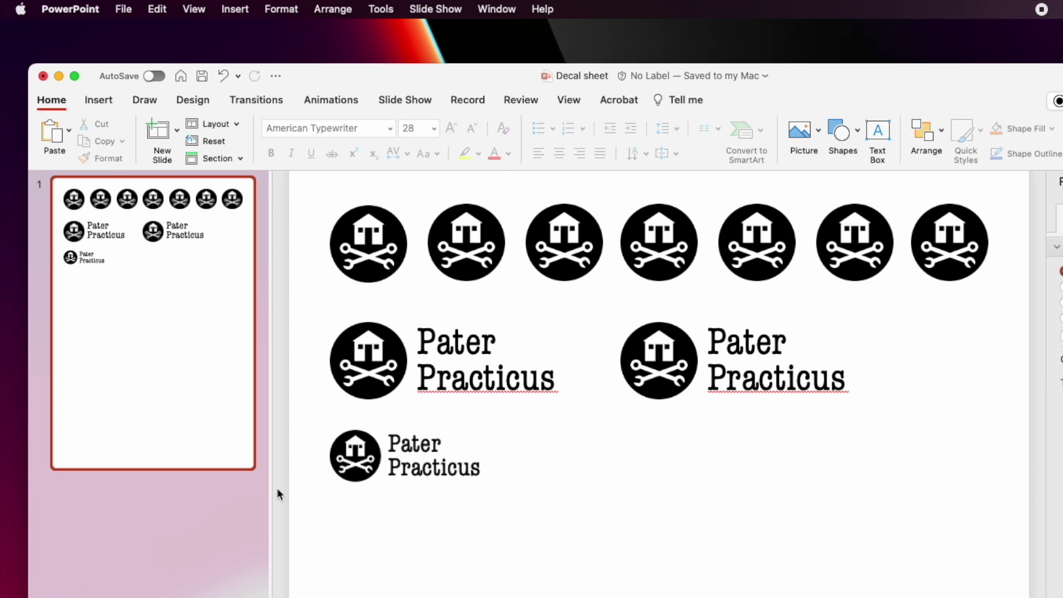
click(359, 465)
drag(359, 465, 877, 457)
click(855, 556)
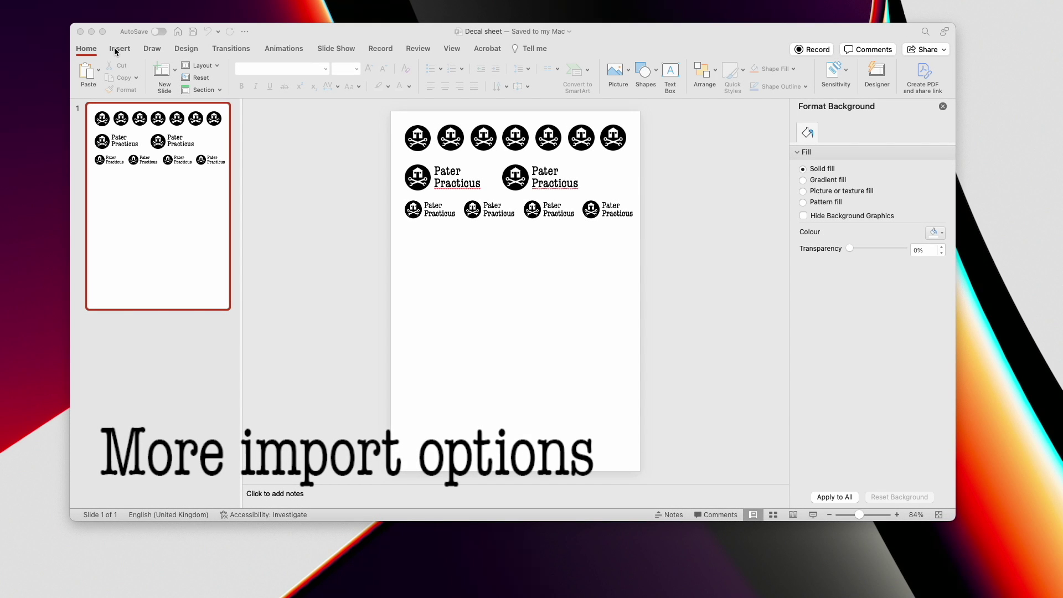
- Insert BEA_logo_1965.png from the Decal Files folder onto the slide
click(114, 48)
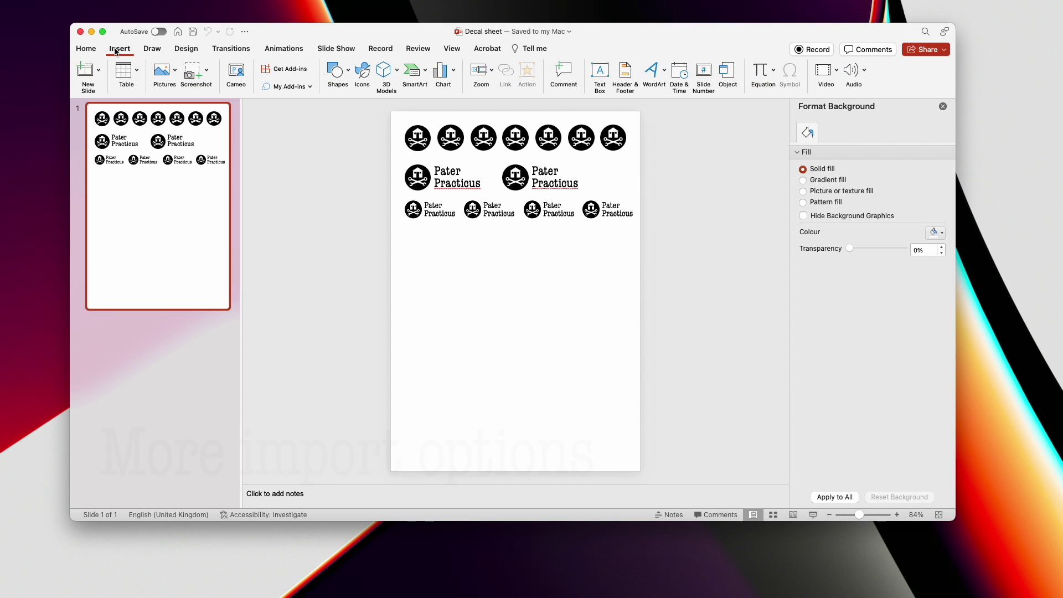
click(164, 72)
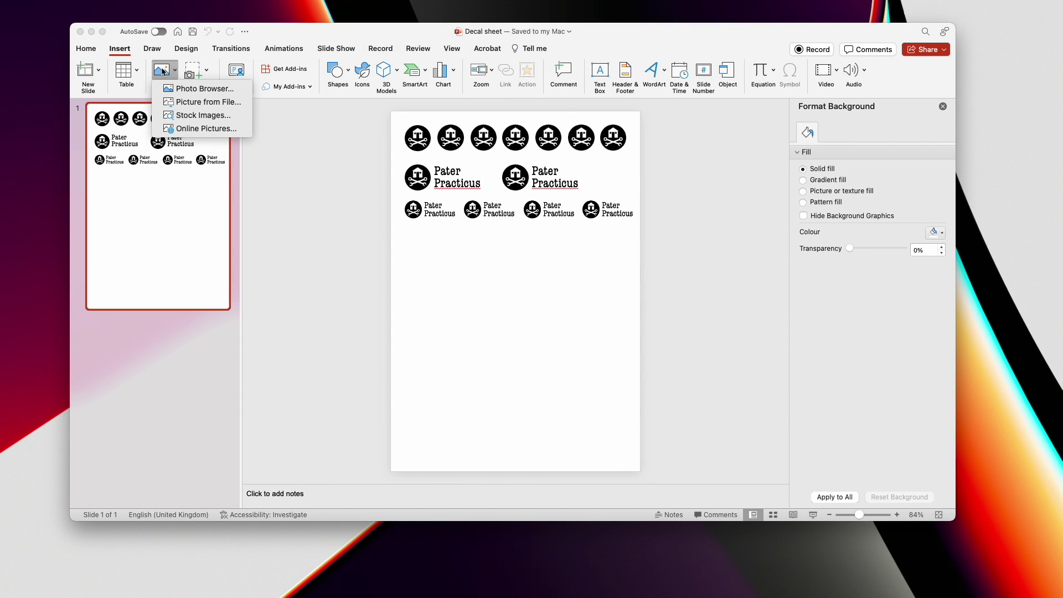
click(189, 105)
click(122, 94)
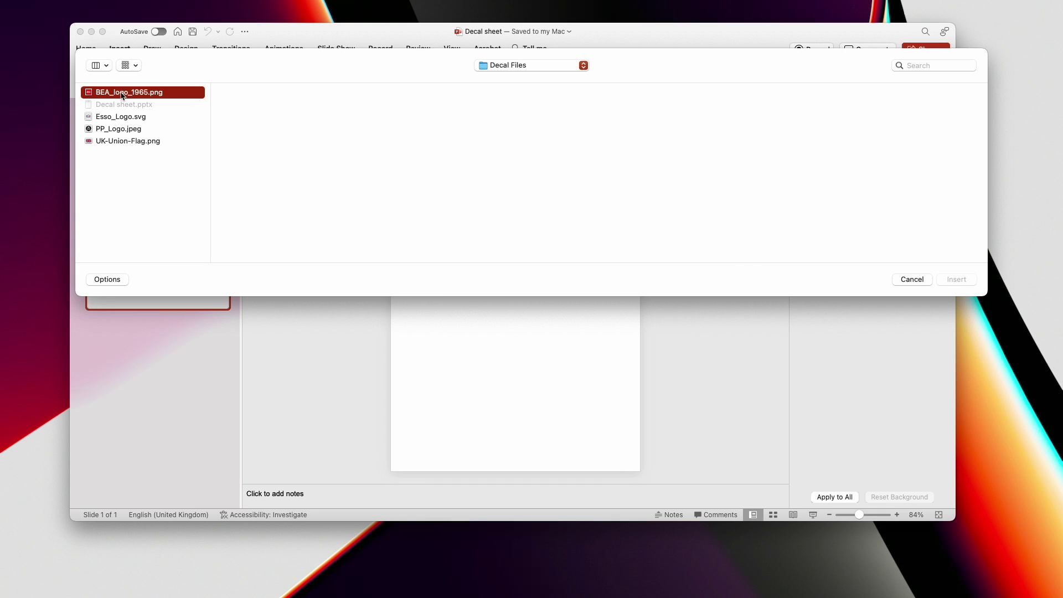
key(Return)
- Move the BEA logo below the logo rows and set its height to 1.7 cm
drag(516, 293, 424, 258)
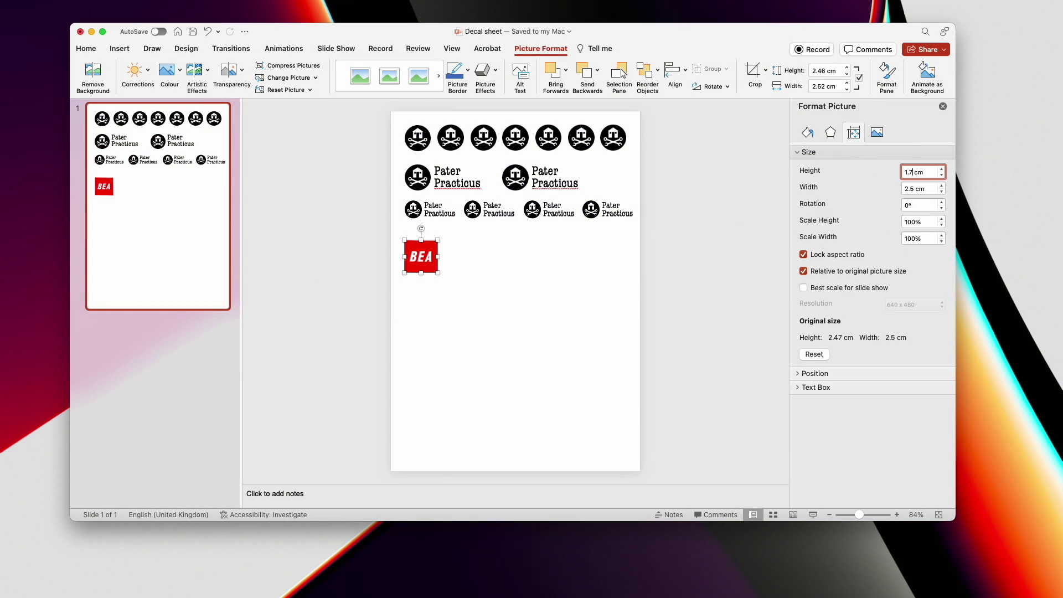
text(1.7)
key(Return)
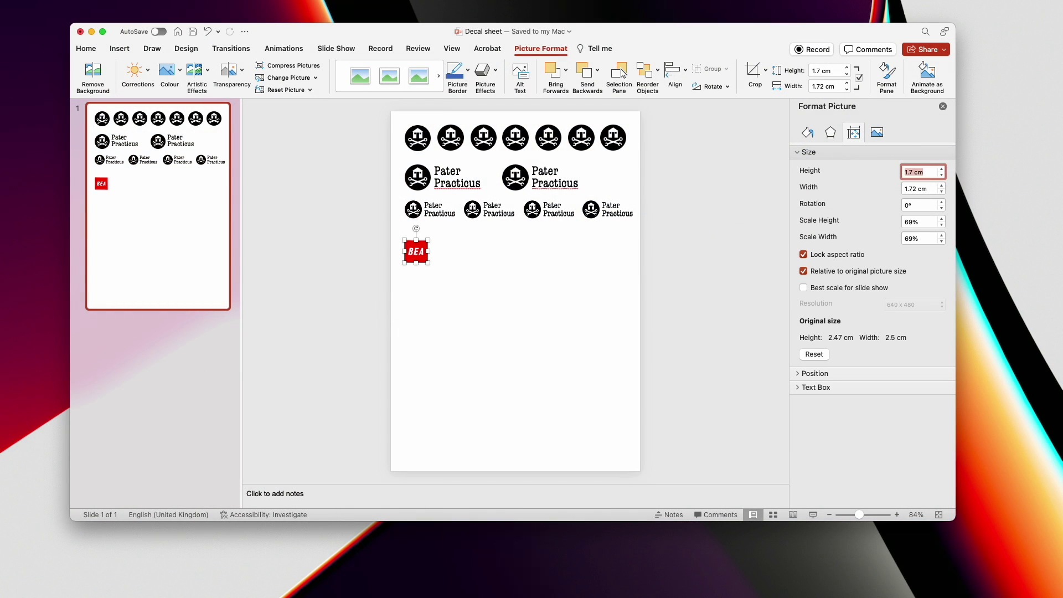
- Duplicate the BEA logo to the right and resize a copy to 1.45 cm high
click(563, 254)
drag(421, 254, 481, 253)
click(857, 133)
click(913, 174)
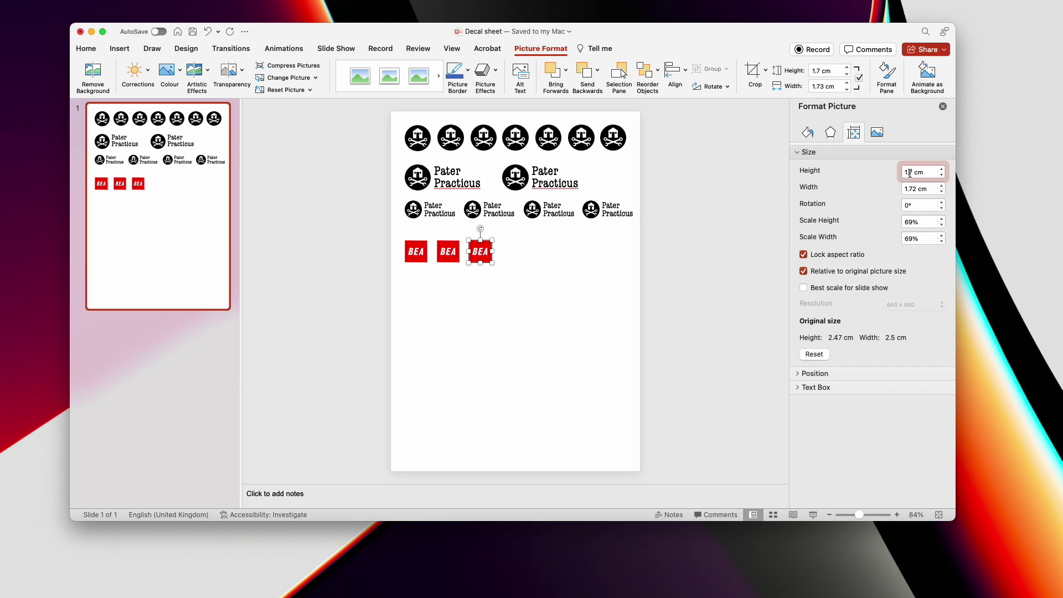
key(BackSpace)
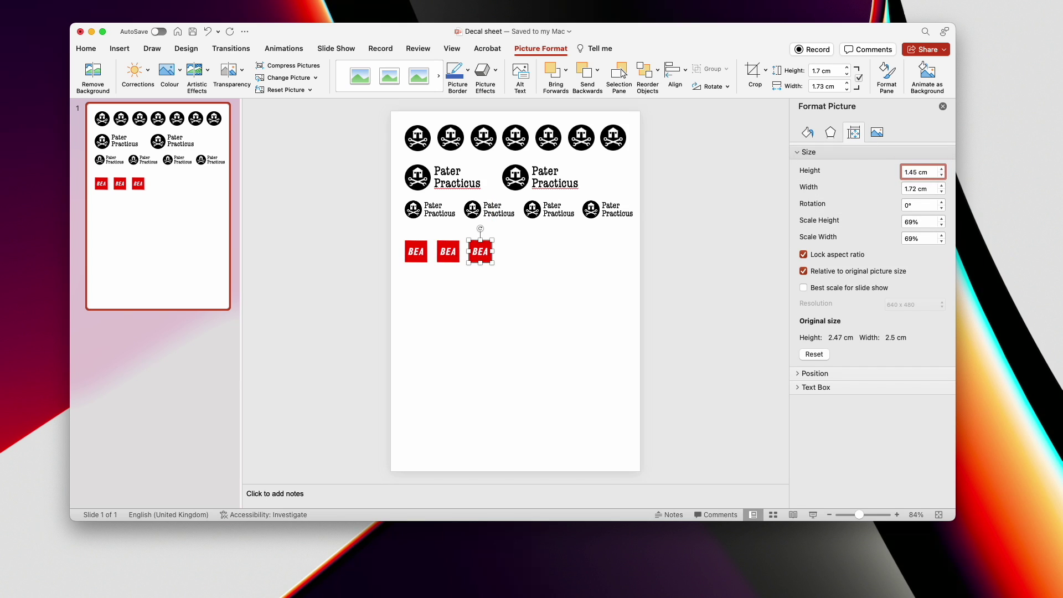
key(Return)
- Add more BEA copies along the row, making the smallest ones 1.2 cm high
drag(479, 251, 510, 253)
click(546, 290)
ctrl+shift+click(509, 254)
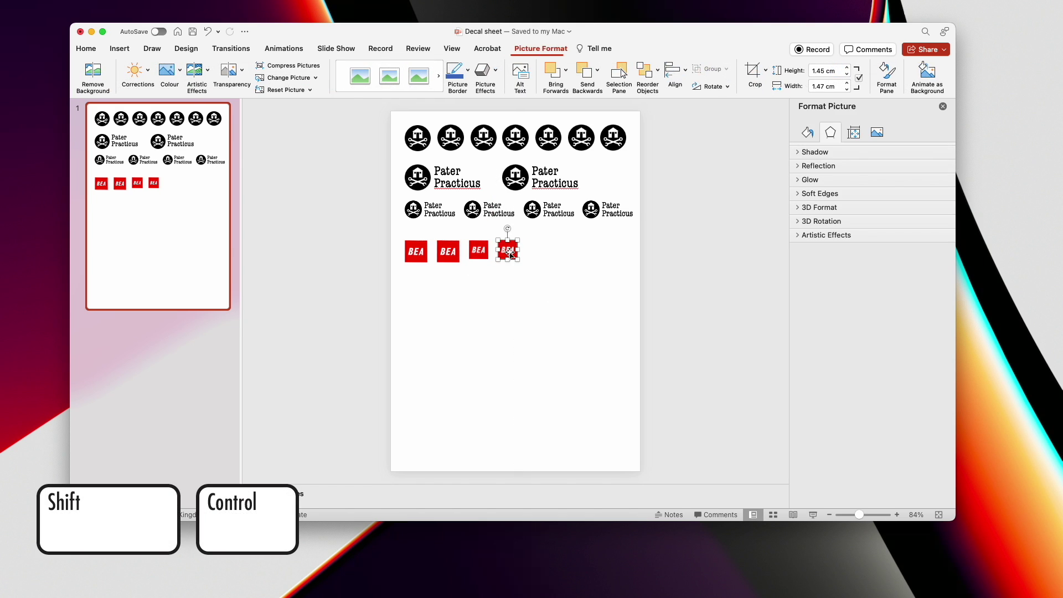
drag(509, 253, 535, 250)
click(853, 133)
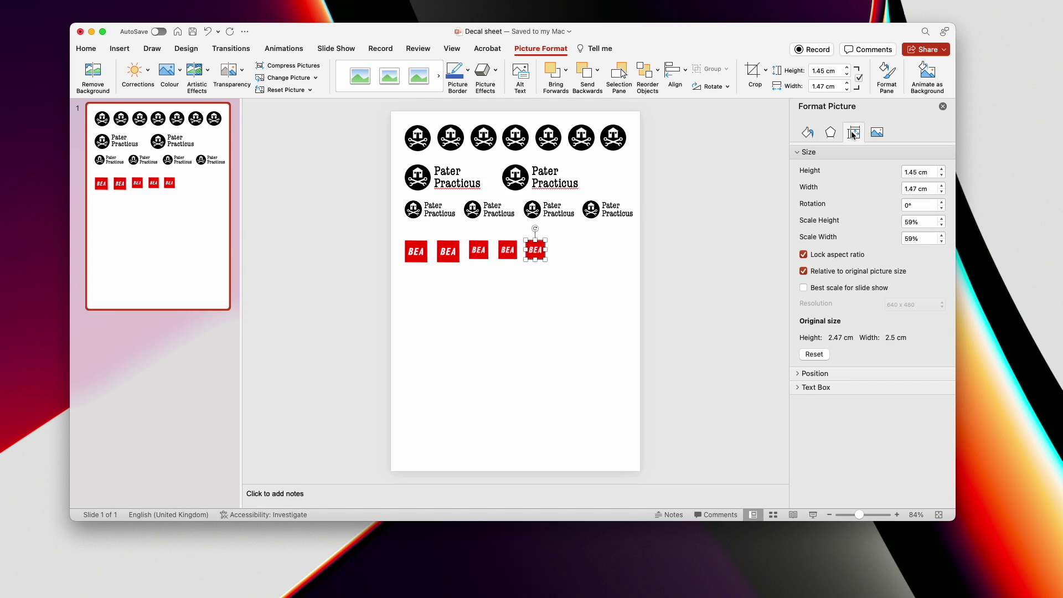
double_click(914, 172)
text(1.2)
key(Return)
drag(536, 251, 557, 250)
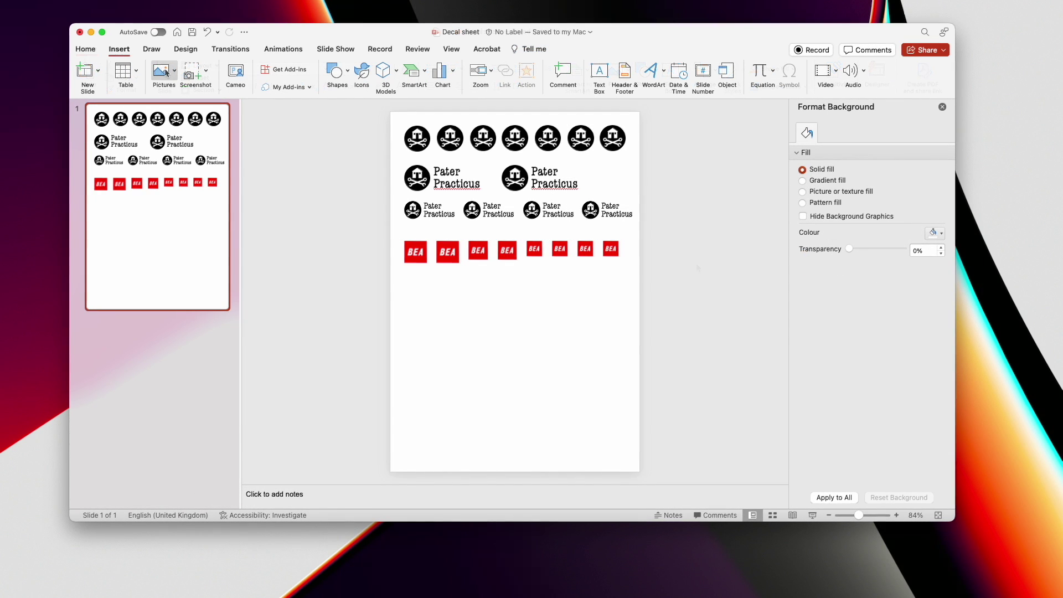
click(166, 72)
- Insert UK-Union-Flag.png and move it below the BEA row
click(200, 103)
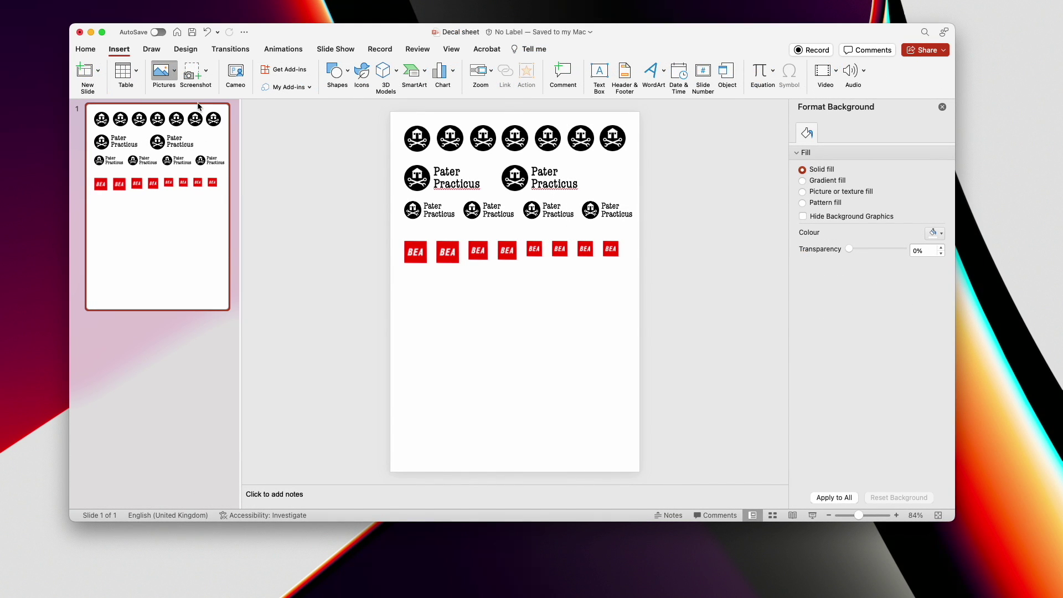
click(180, 141)
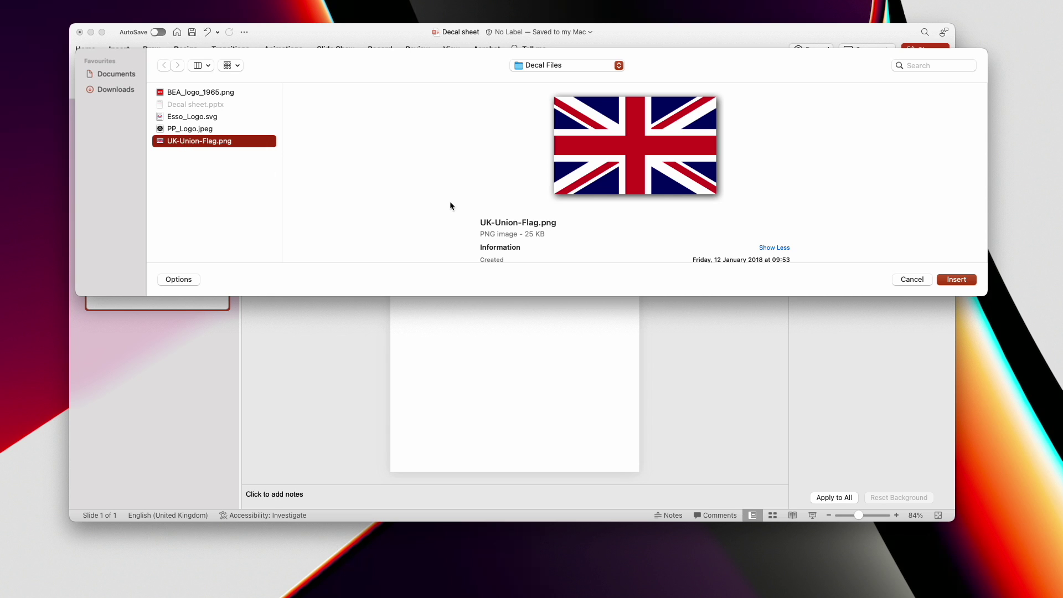
click(956, 279)
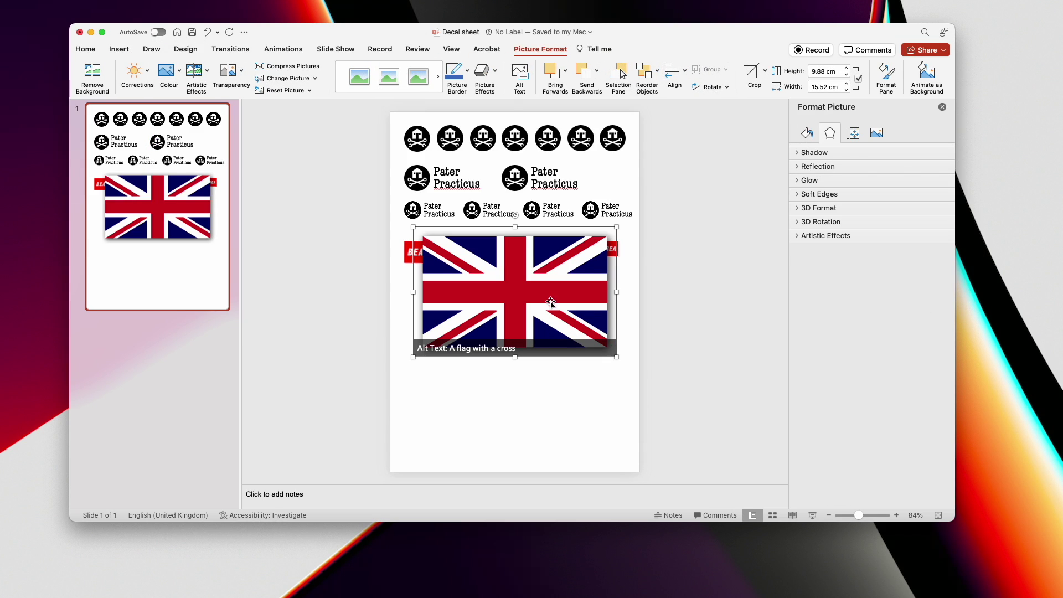
drag(550, 303, 538, 350)
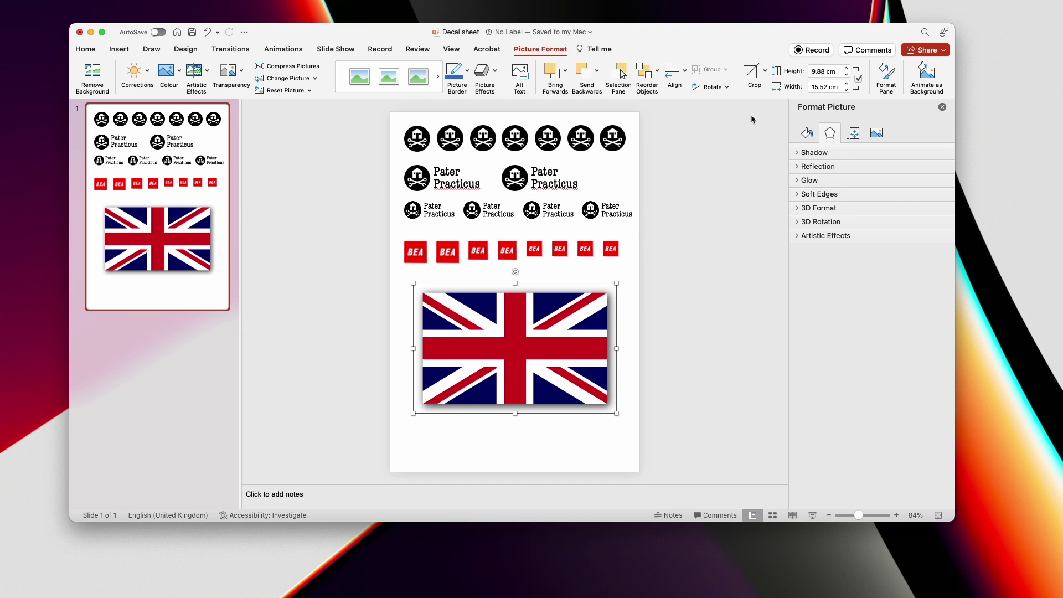
- Crop the white margin off the flag to about 14.14 × 8.55 cm
click(754, 74)
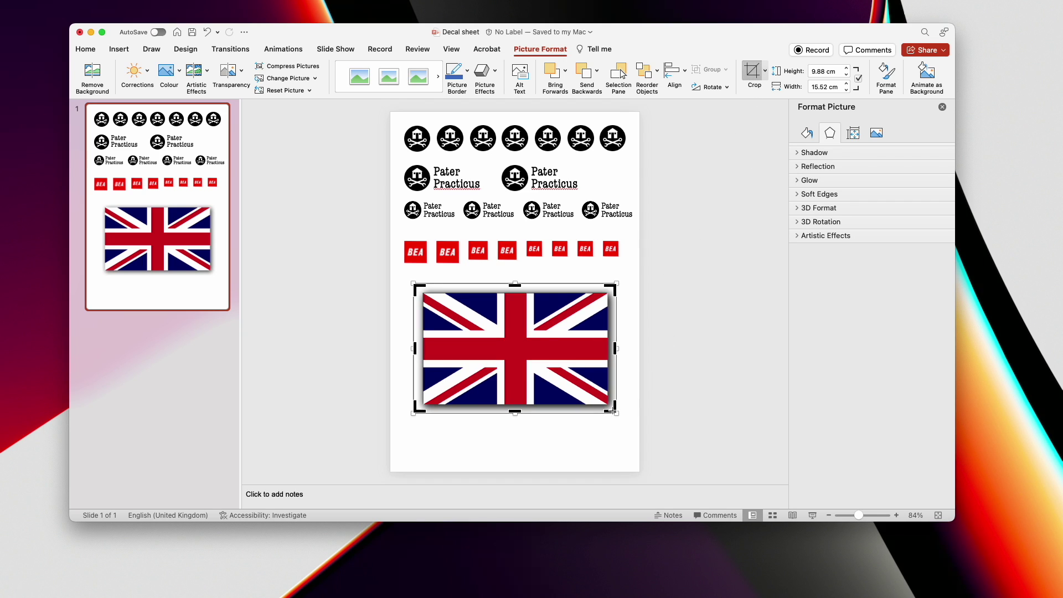
drag(614, 411, 607, 404)
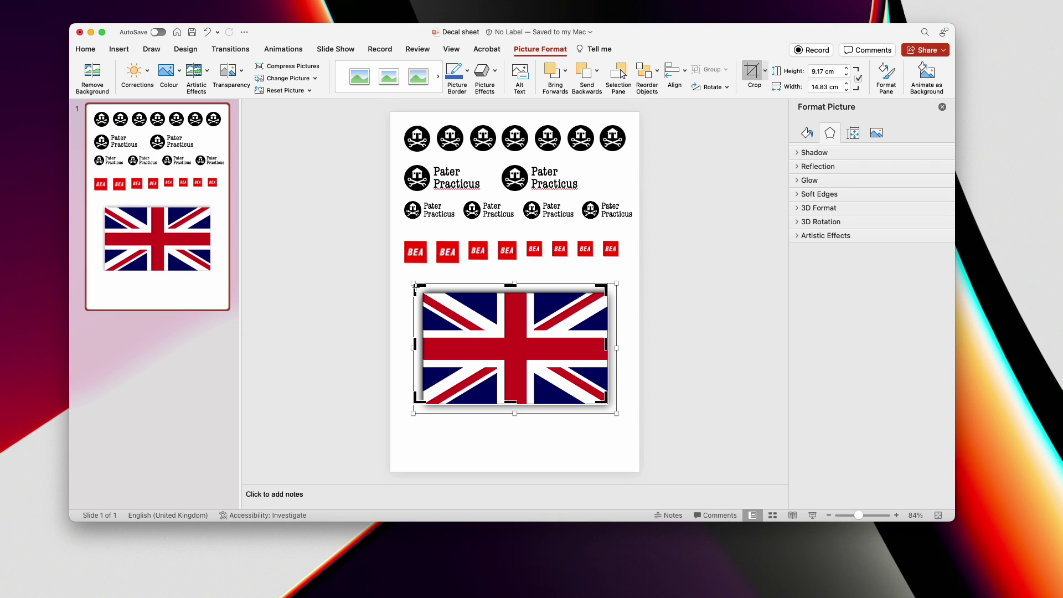
drag(415, 286, 422, 292)
click(367, 307)
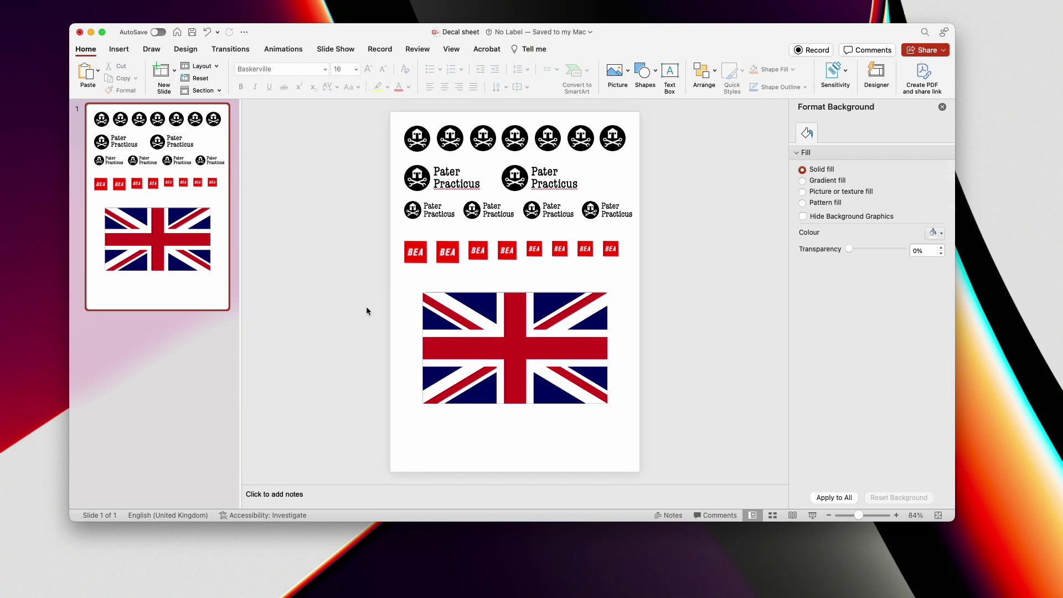
- Resize the Union Flag to 0.6 cm high and place two small flags beneath the third and fourth BEA logos
click(536, 374)
drag(537, 374, 520, 353)
click(856, 133)
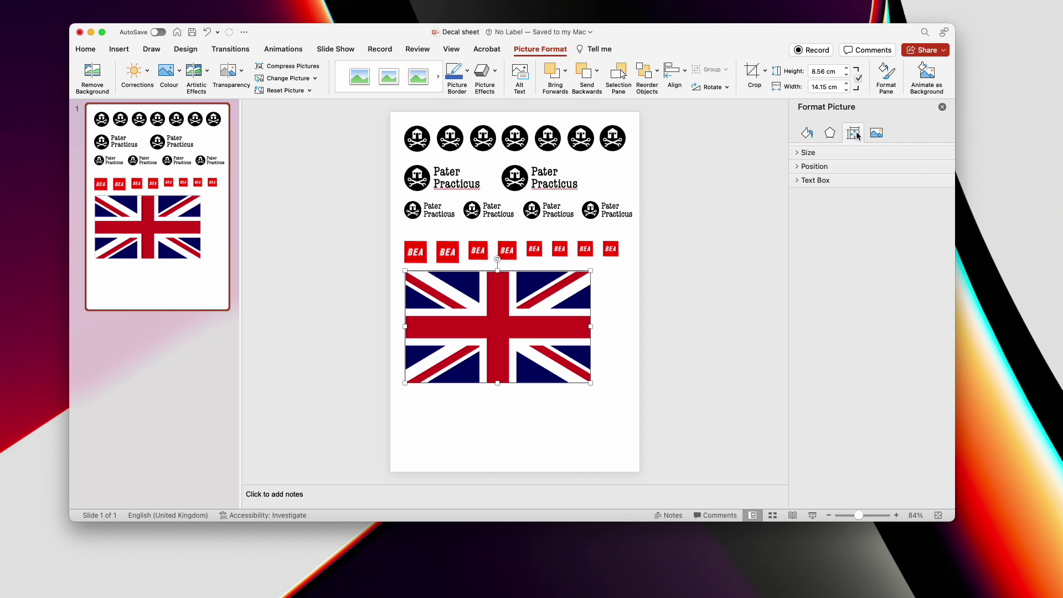
click(819, 153)
click(910, 172)
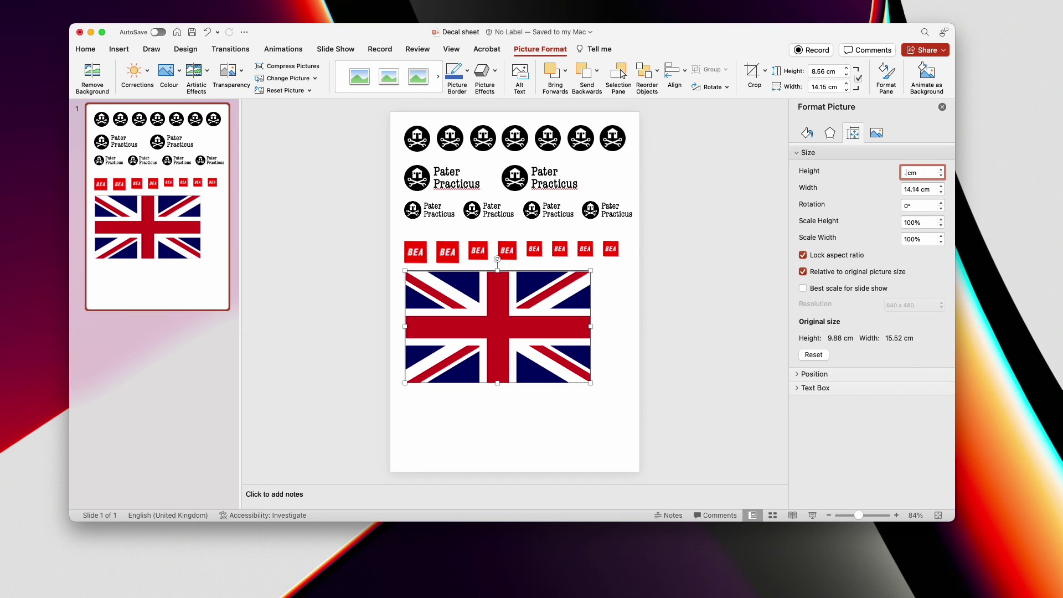
text(.6)
key(Return)
click(830, 133)
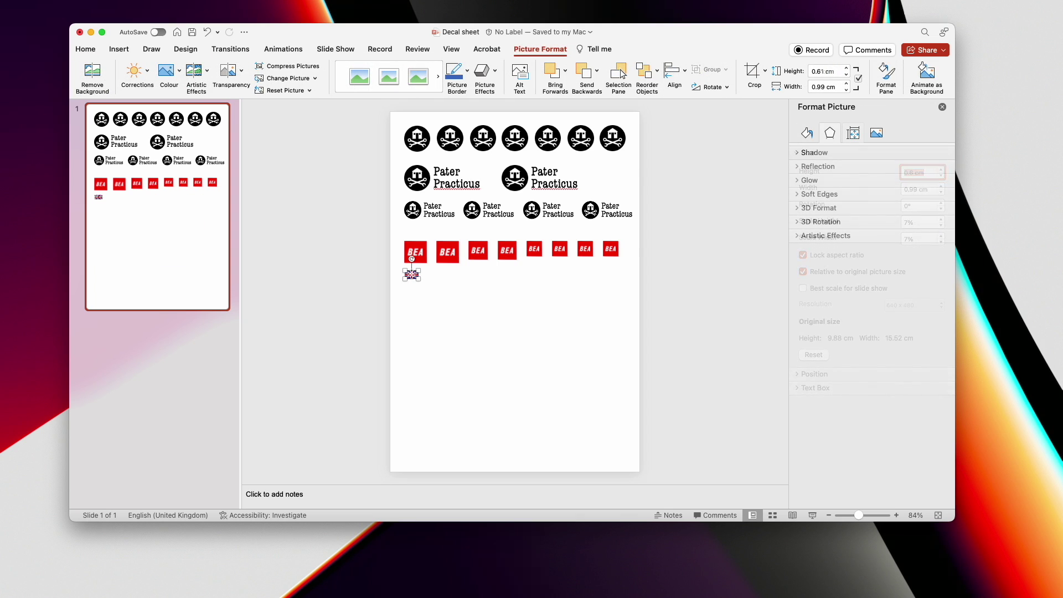
drag(412, 276, 504, 271)
click(695, 326)
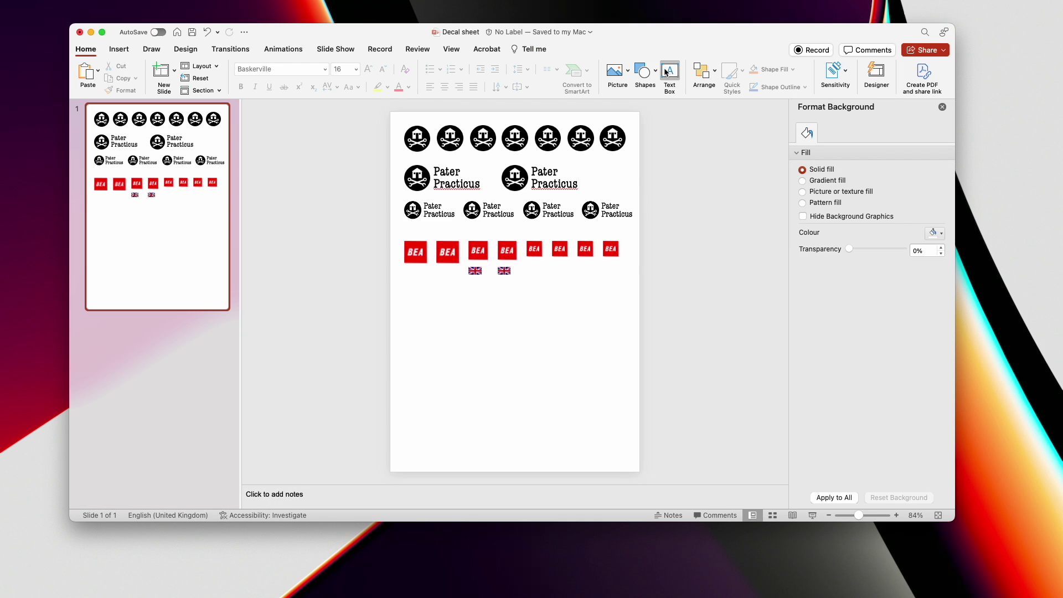
- Add a 'Rotodyne' text box beside the flags in Baskerville 16 pt
click(527, 270)
text(Rotodyne)
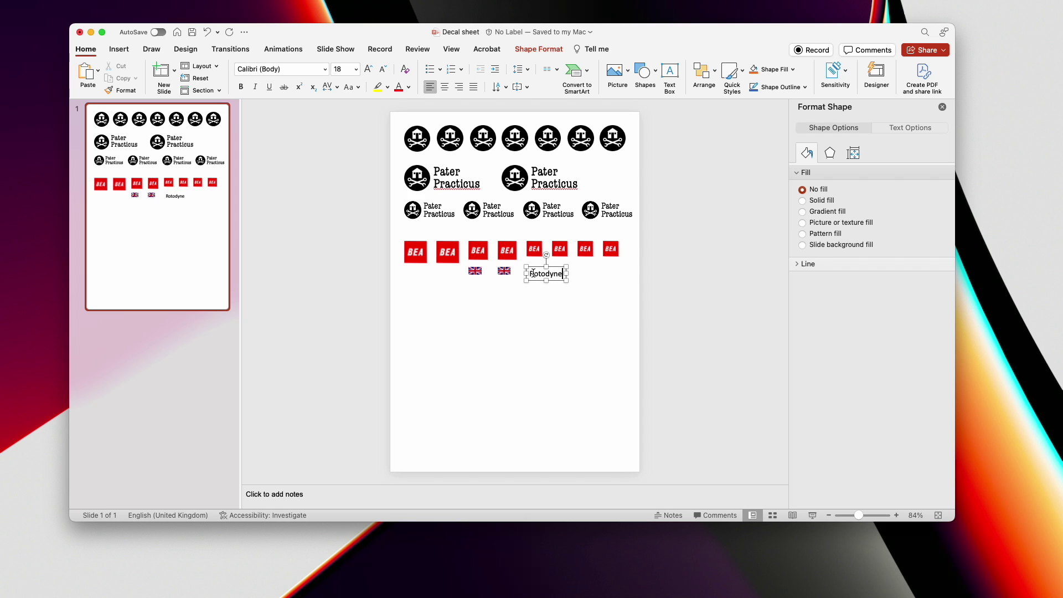
double_click(533, 273)
click(292, 71)
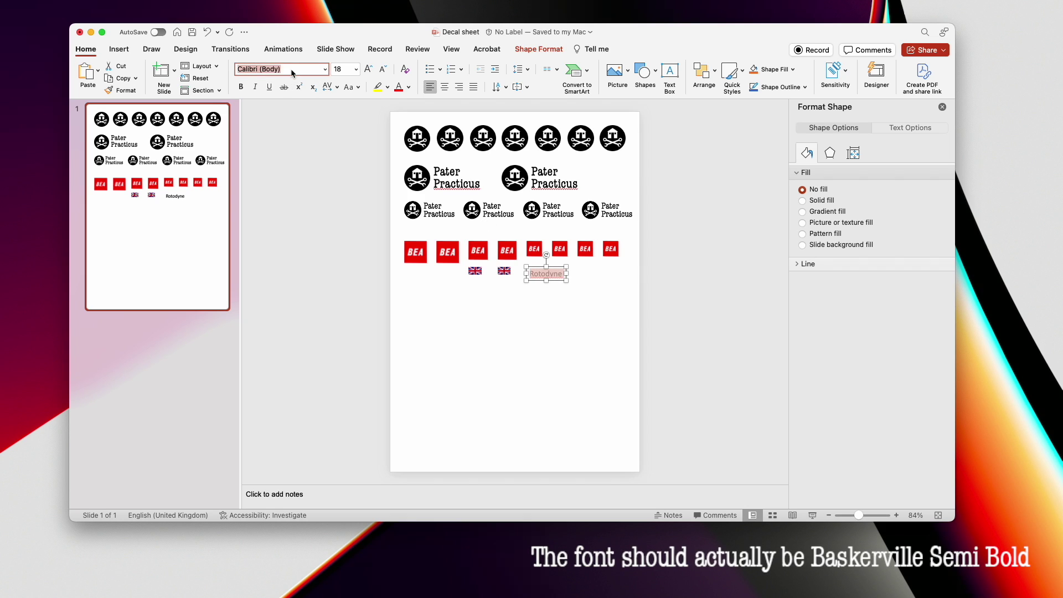
text(Baskerville)
key(Return)
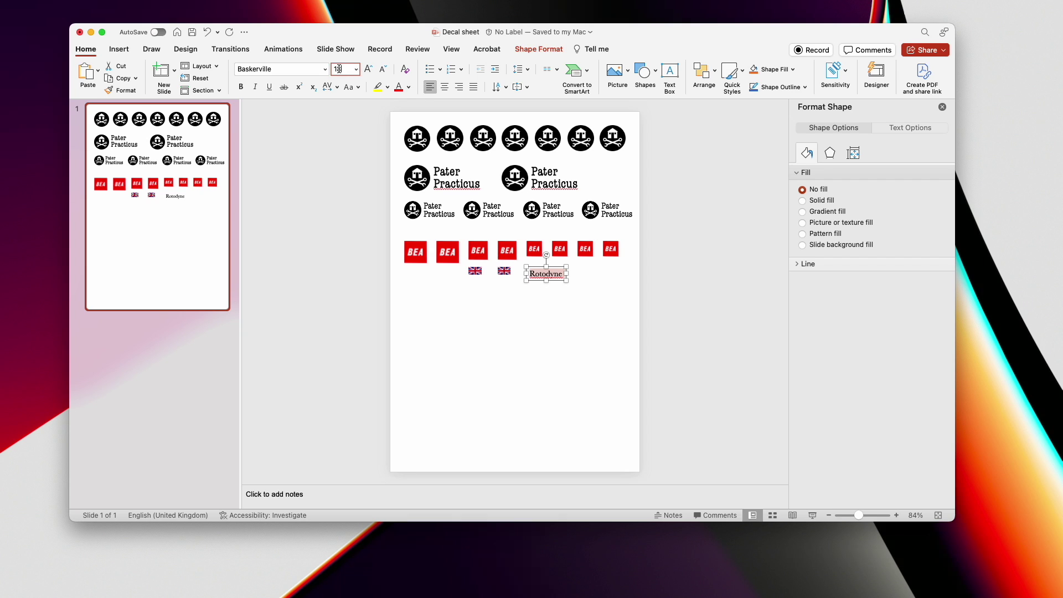
click(342, 69)
text(16)
key(Return)
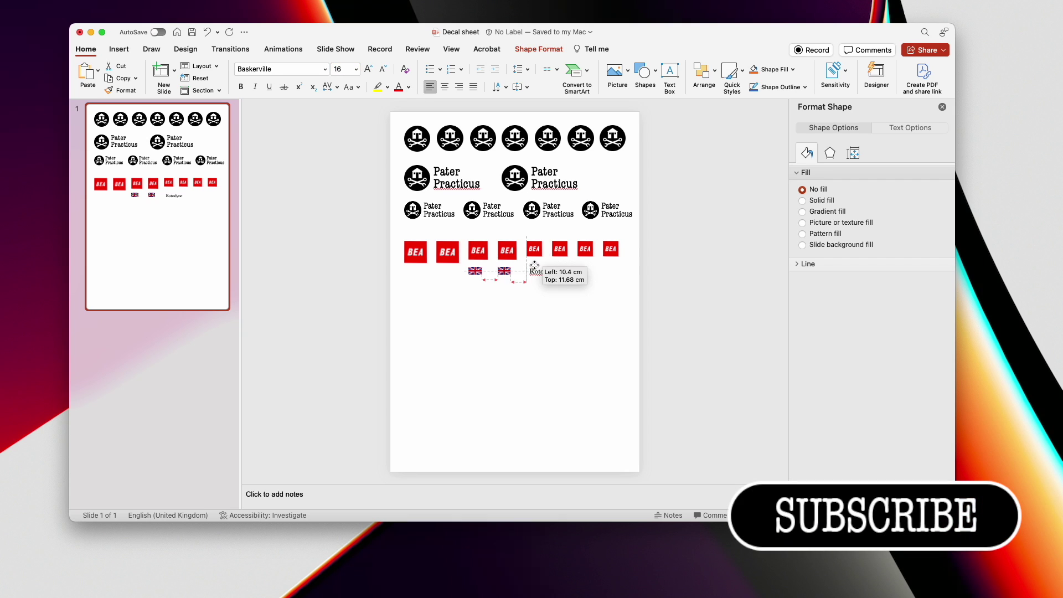
- Duplicate the Rotodyne label to the right beside the second flag
click(535, 266)
drag(535, 263, 585, 263)
click(684, 284)
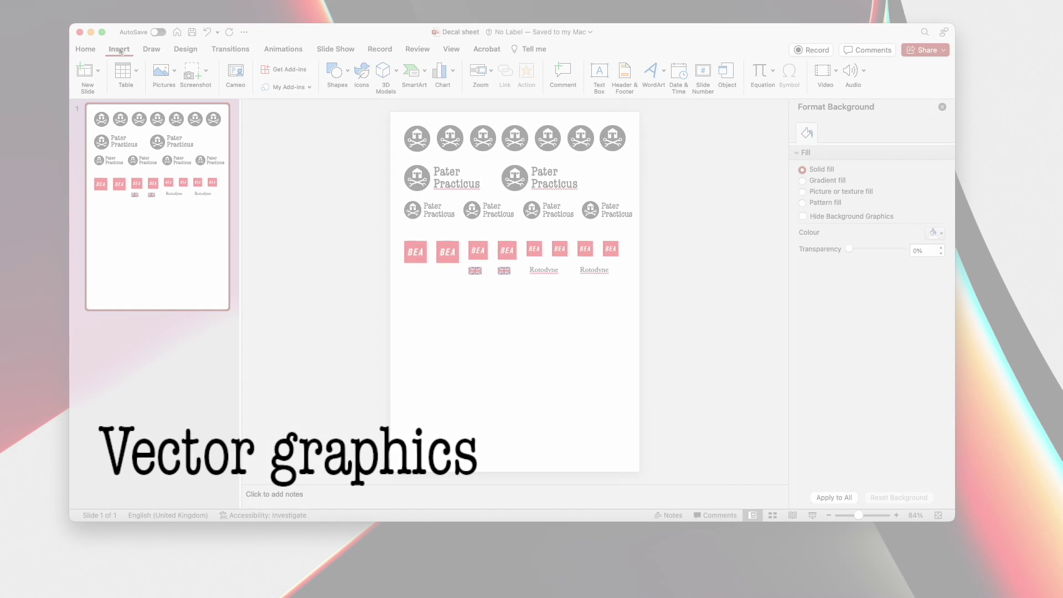
click(166, 71)
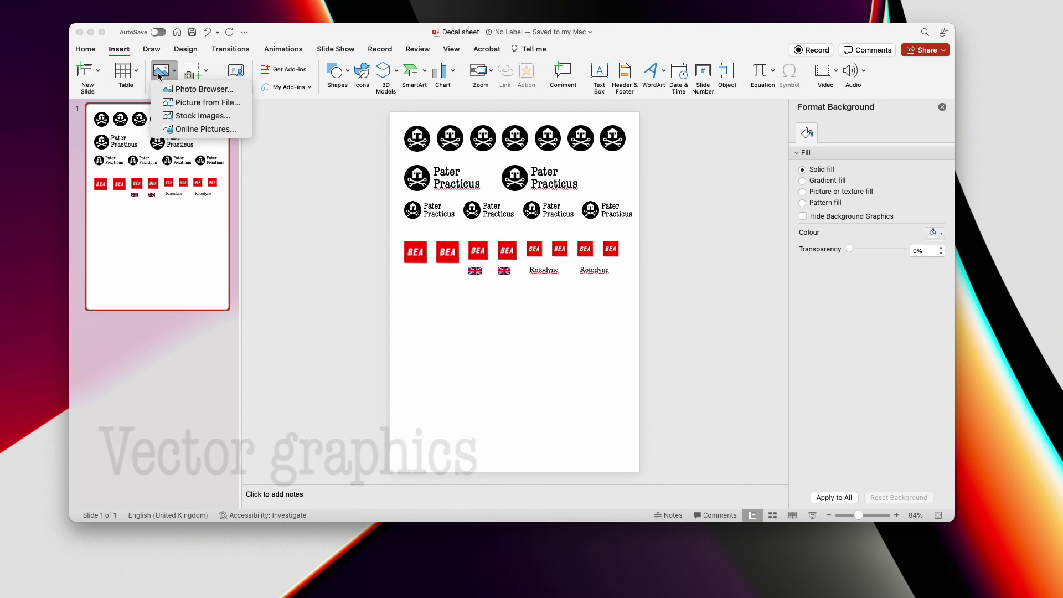
- Insert Esso_Logo.svg, set its height to 1.2 cm, and position it under the BEA row
click(203, 103)
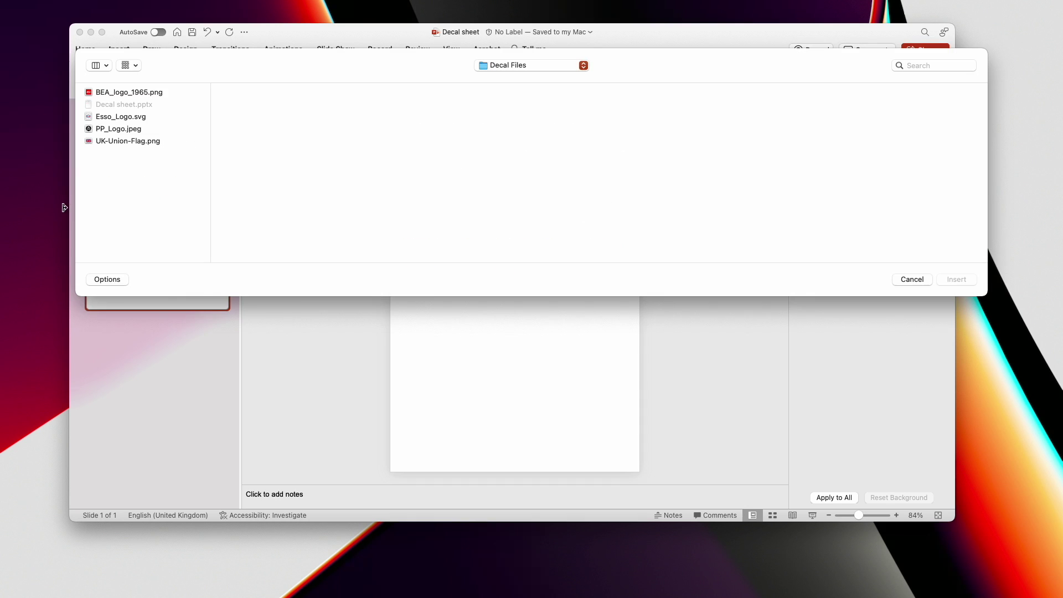
click(116, 117)
click(956, 279)
drag(595, 333, 569, 390)
click(853, 133)
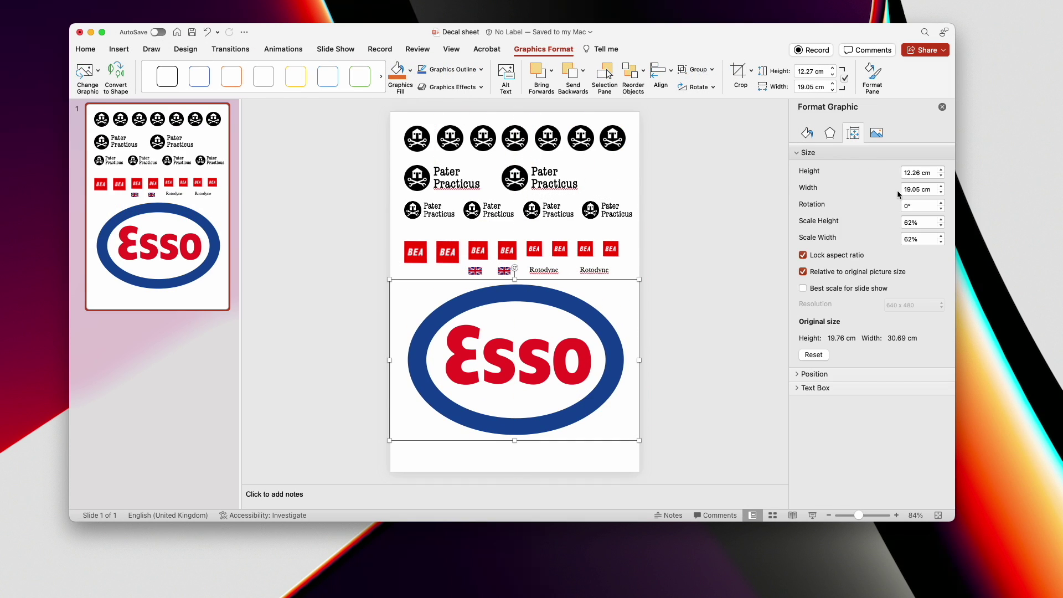
double_click(914, 172)
text(1.2)
key(Return)
drag(400, 287, 415, 294)
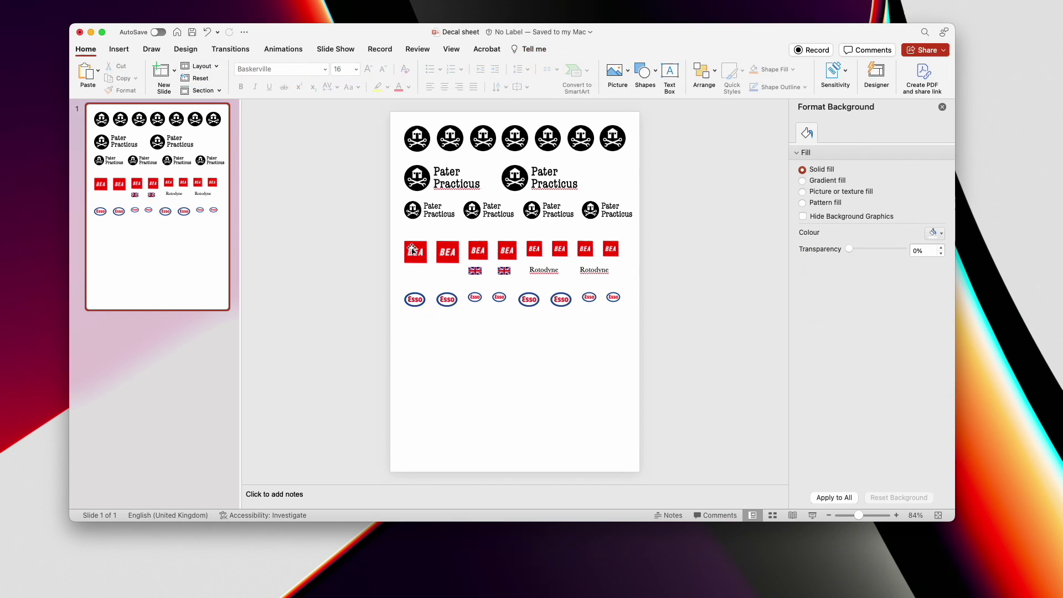
- Zoom in to inspect the first BEA decal and the Esso logo closely
click(415, 252)
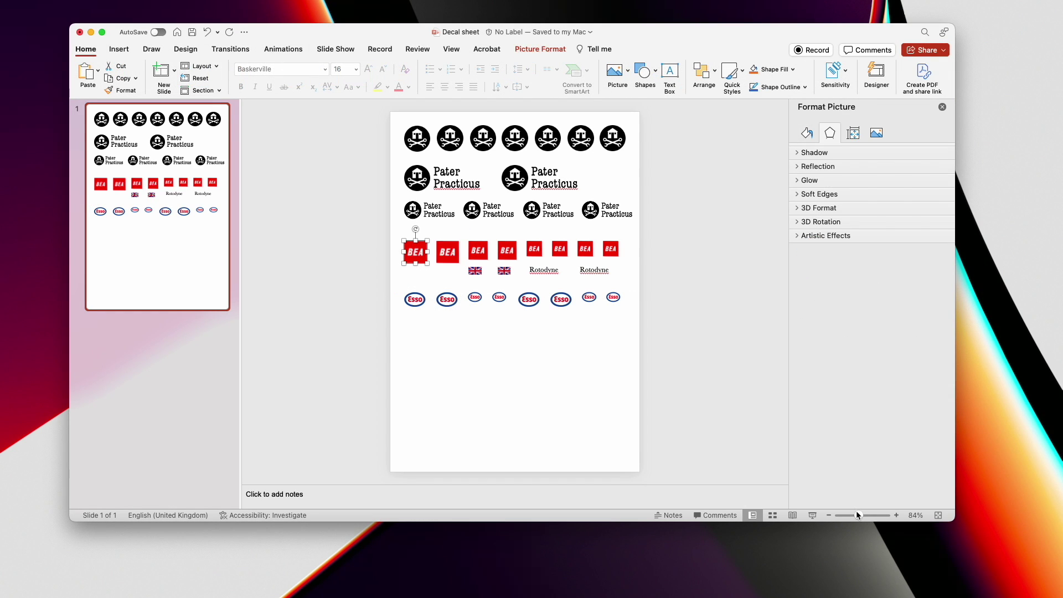
drag(857, 515, 872, 515)
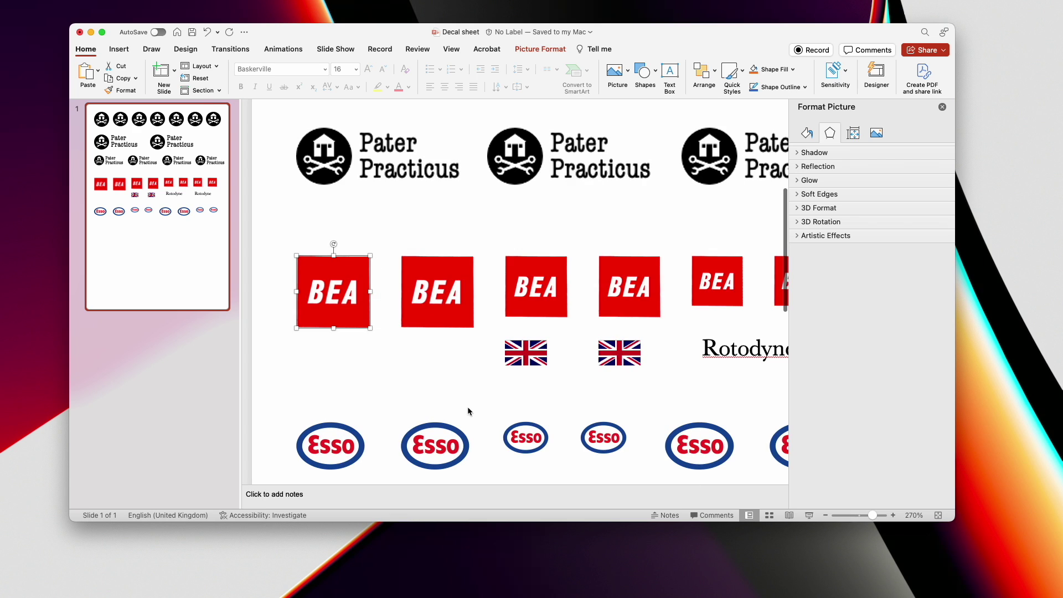
click(302, 361)
click(351, 446)
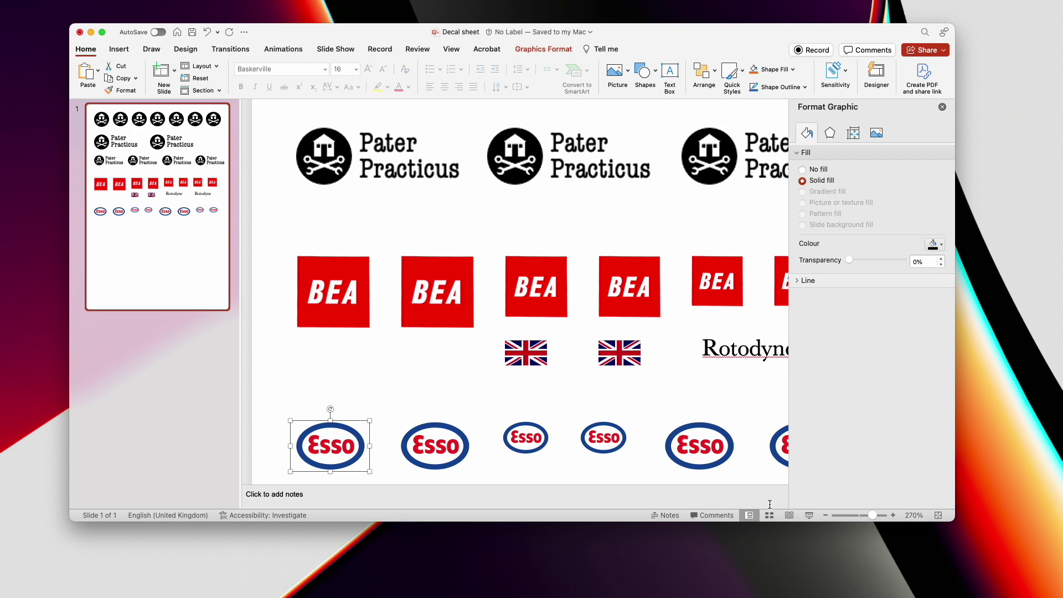
drag(873, 516, 884, 516)
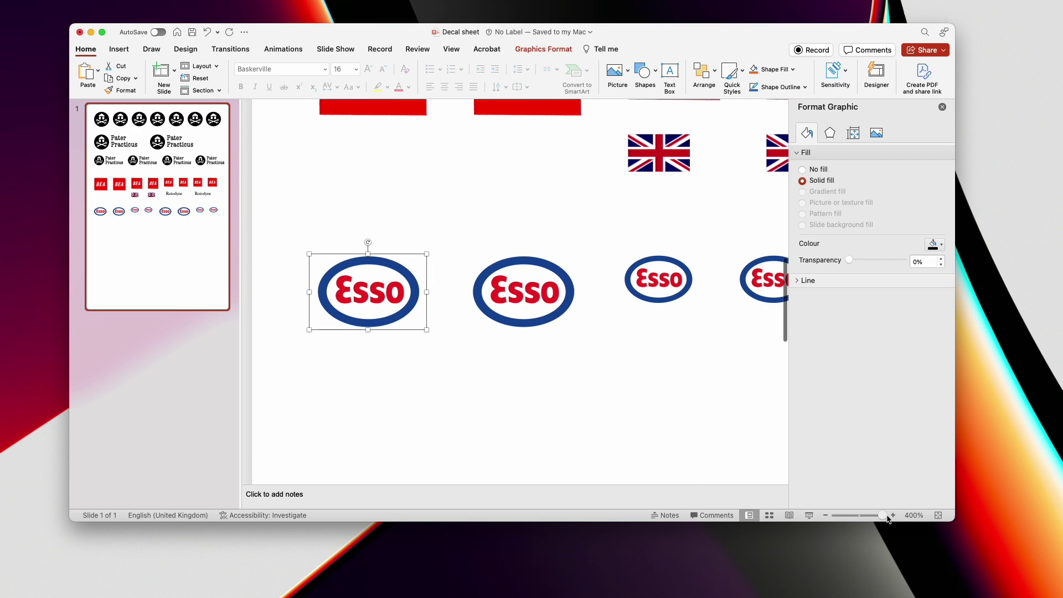
click(464, 390)
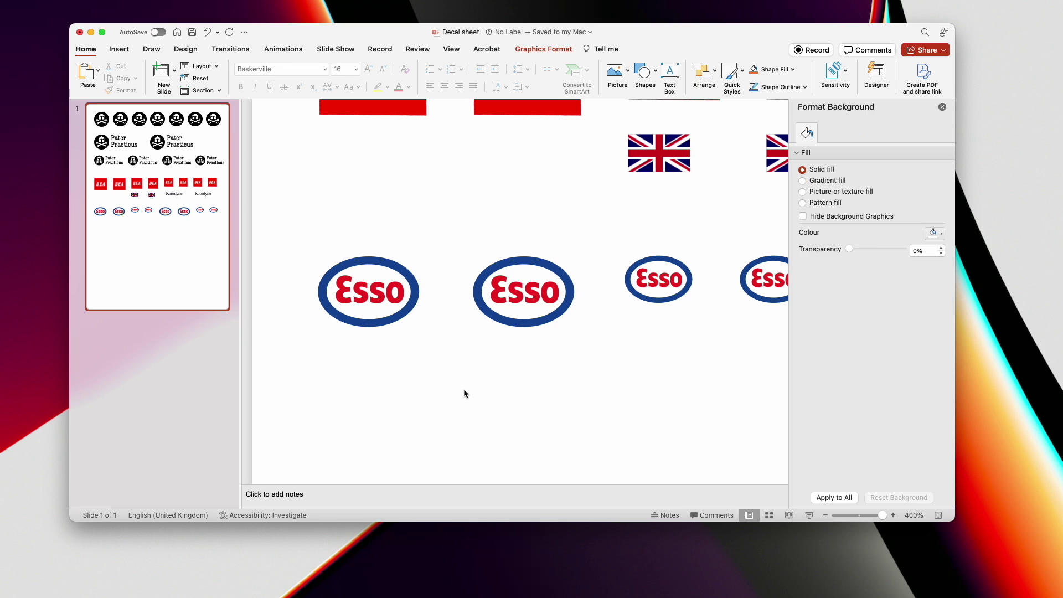
scroll(464, 390, up, 4)
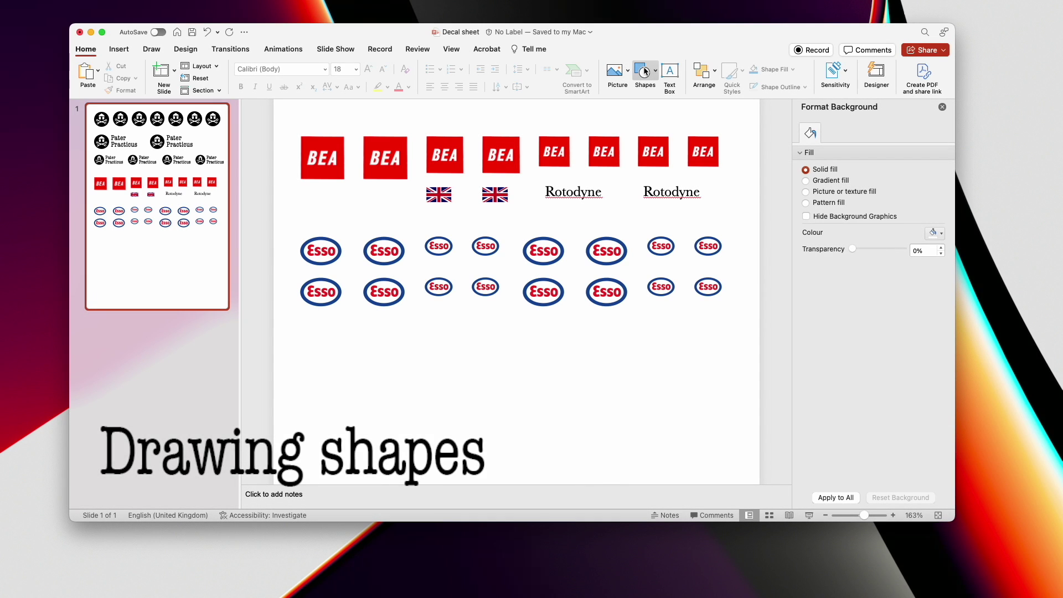
- Draw a red test square with no outline below the Esso logos
click(644, 71)
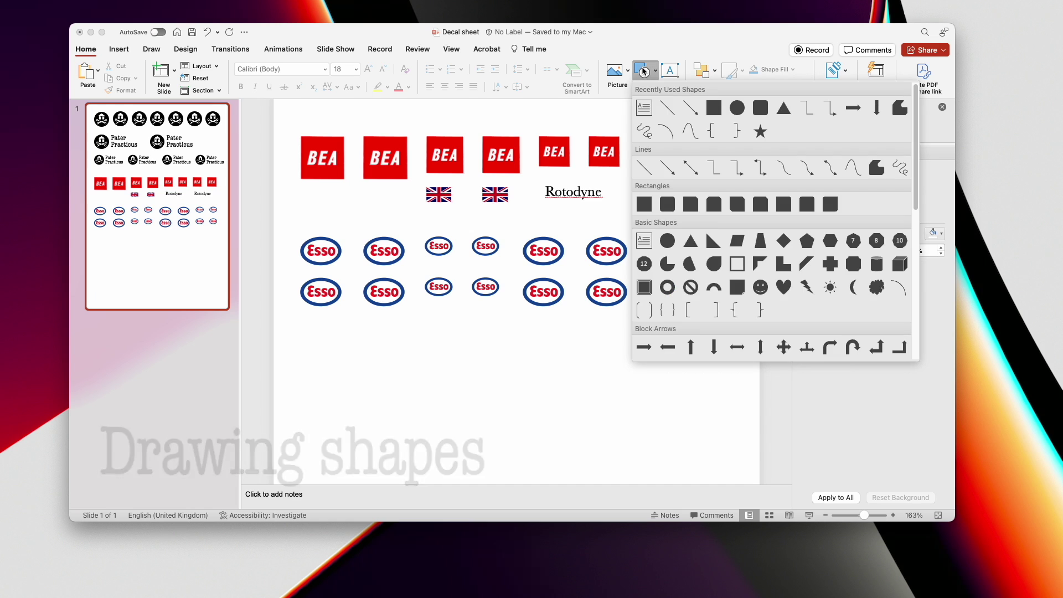
click(716, 112)
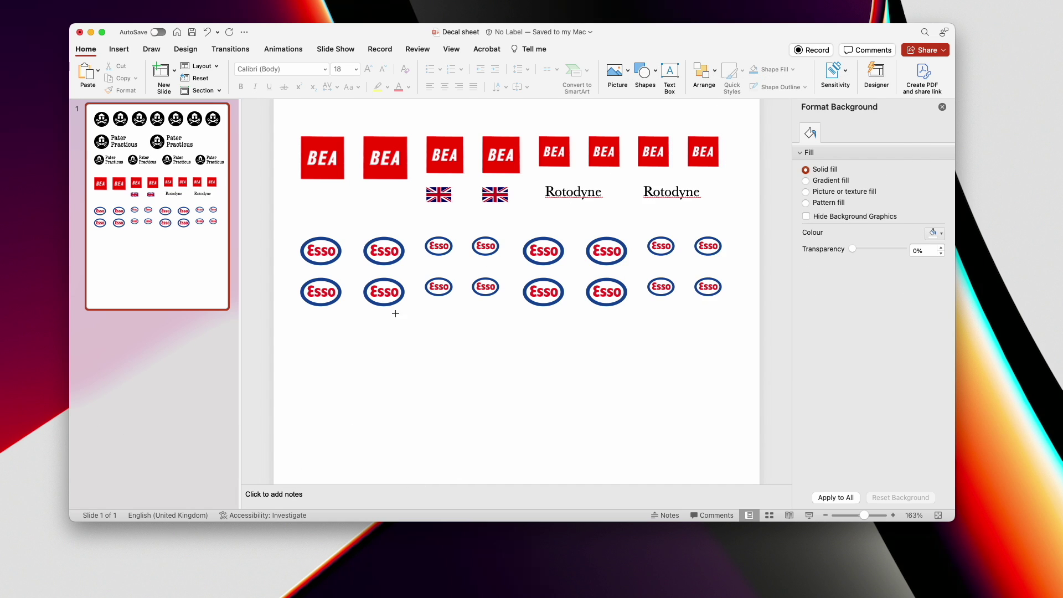
mouse_move(303, 328)
mouse_down()
mouse_move(338, 357)
mouse_move(323, 381)
mouse_move(344, 358)
mouse_move(331, 371)
mouse_move(351, 368)
mouse_move(356, 379)
mouse_up()
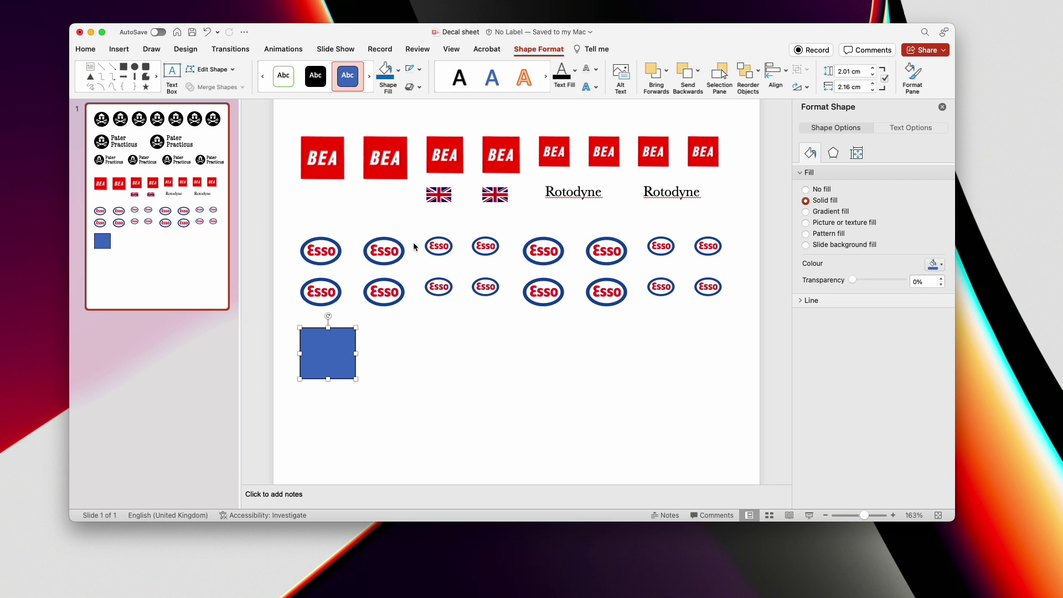
click(420, 70)
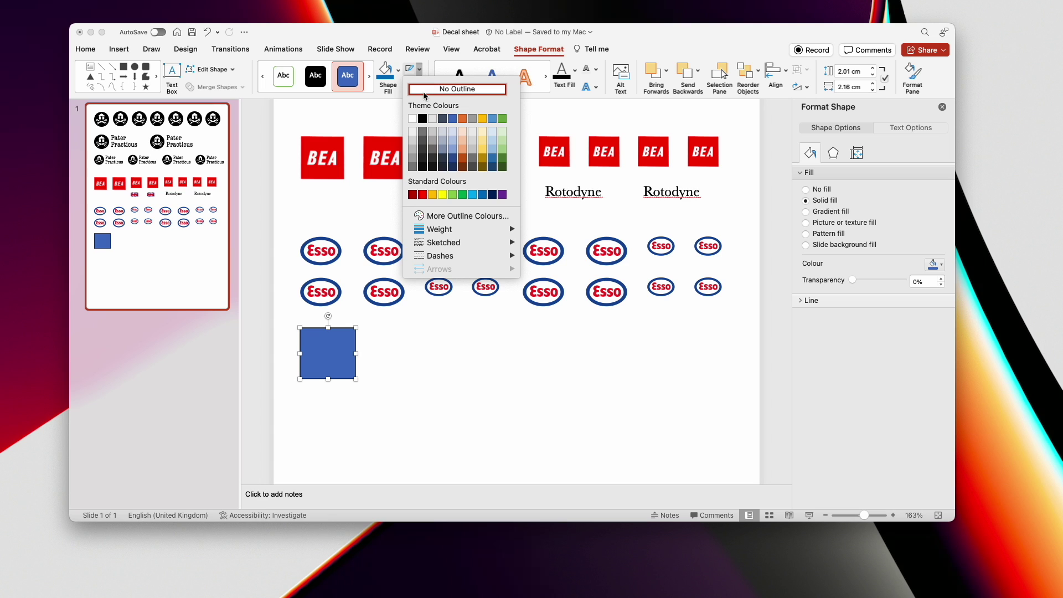
click(427, 90)
click(398, 70)
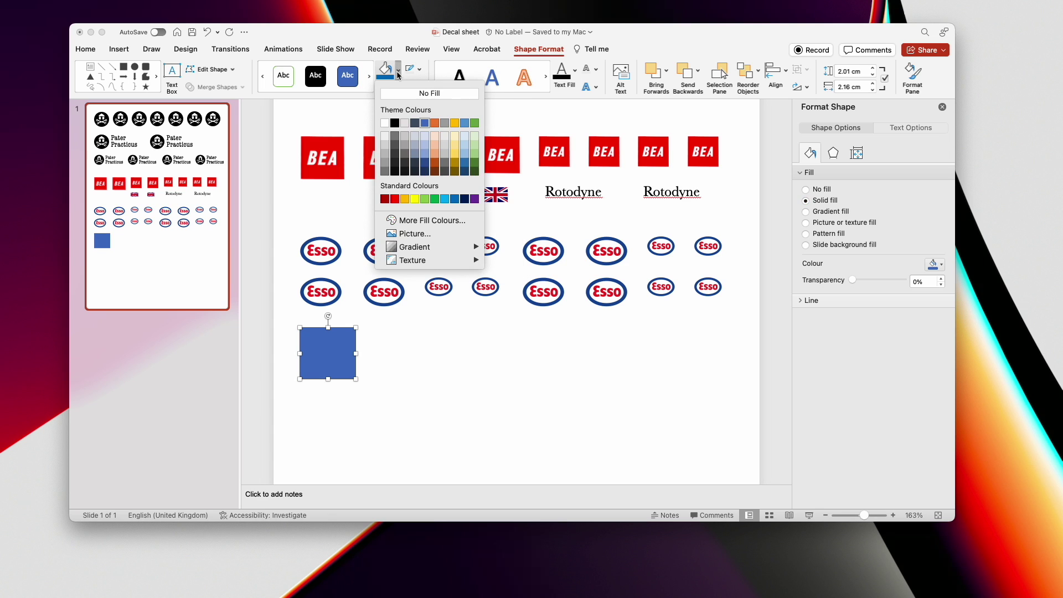
click(393, 199)
click(379, 334)
- Eyedrop the Esso ring's blue into the square's fill, then delete the test square
click(331, 358)
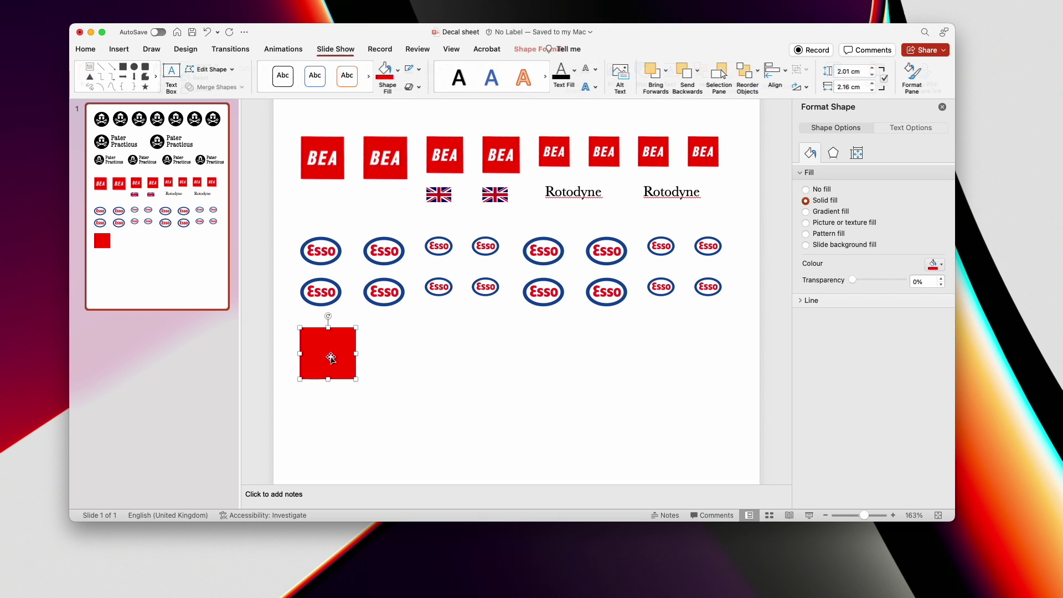
click(398, 71)
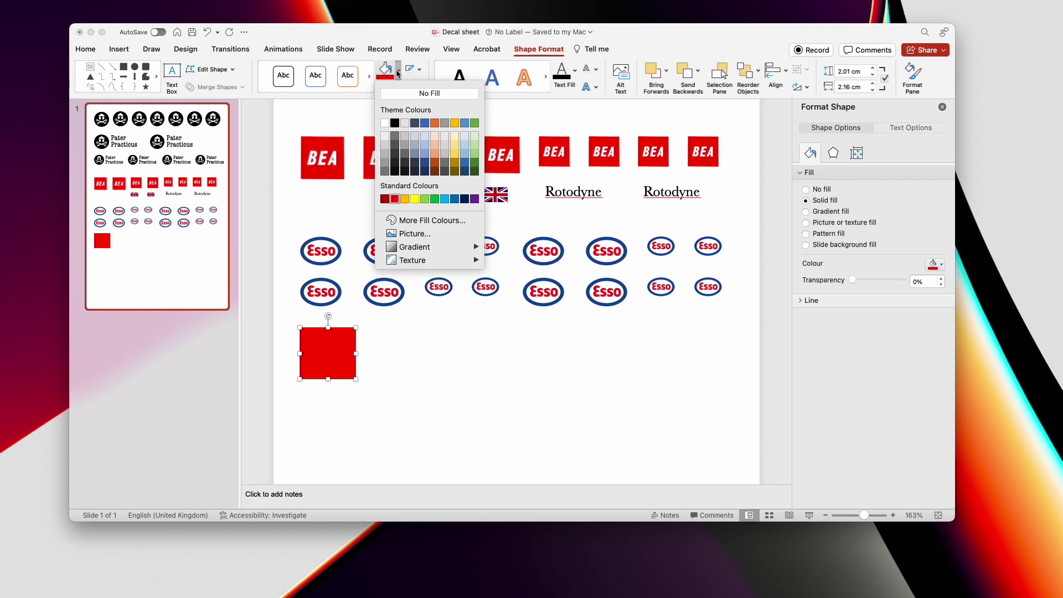
click(406, 221)
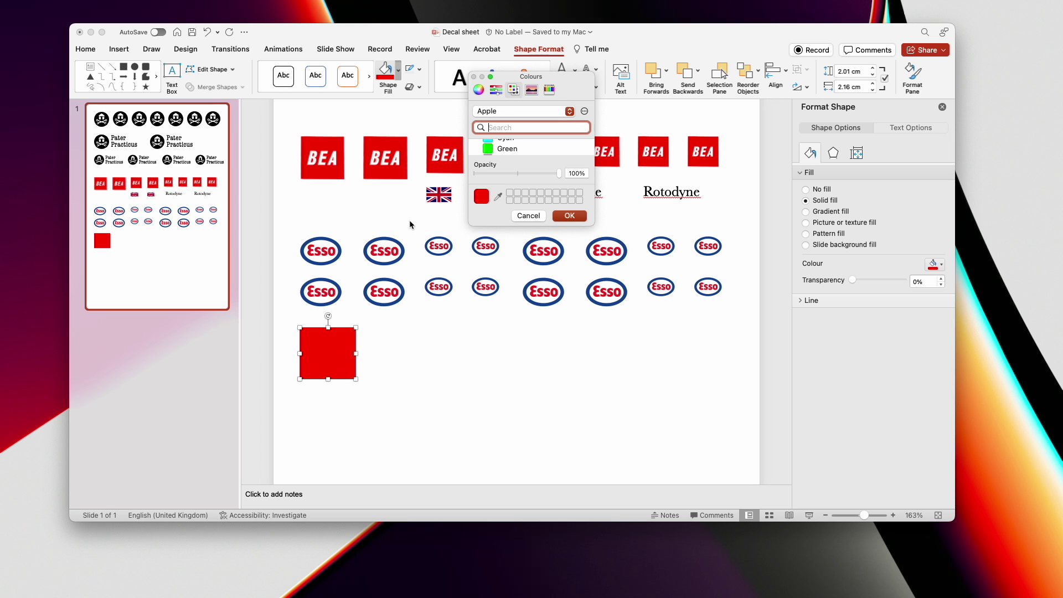
click(498, 196)
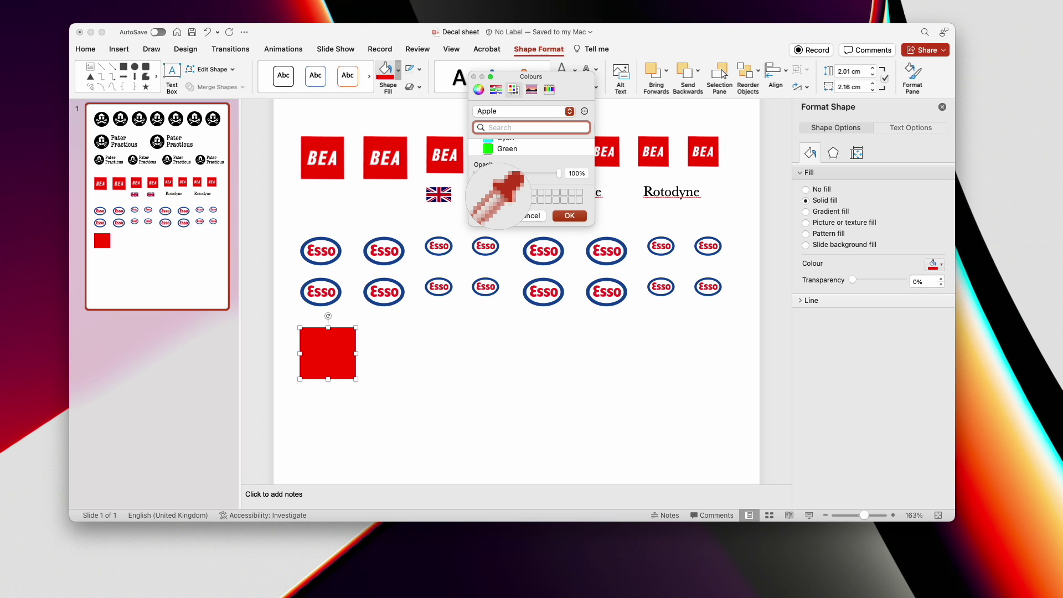
click(338, 248)
click(561, 215)
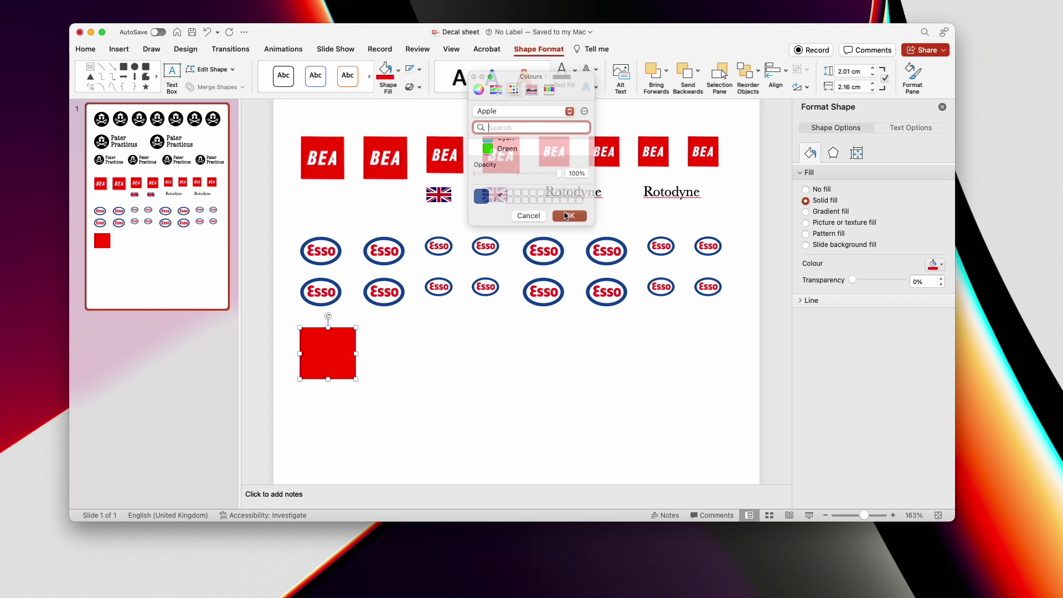
key(Delete)
click(338, 361)
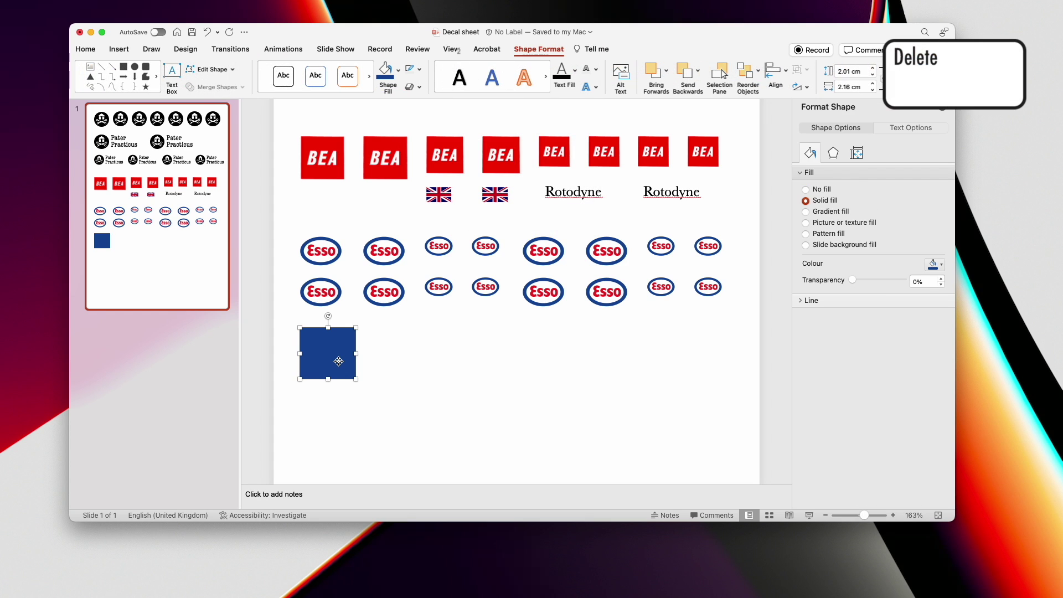
key(Delete)
- Draw an oval circle below the Esso logos and select its height value for 2 cm
click(643, 71)
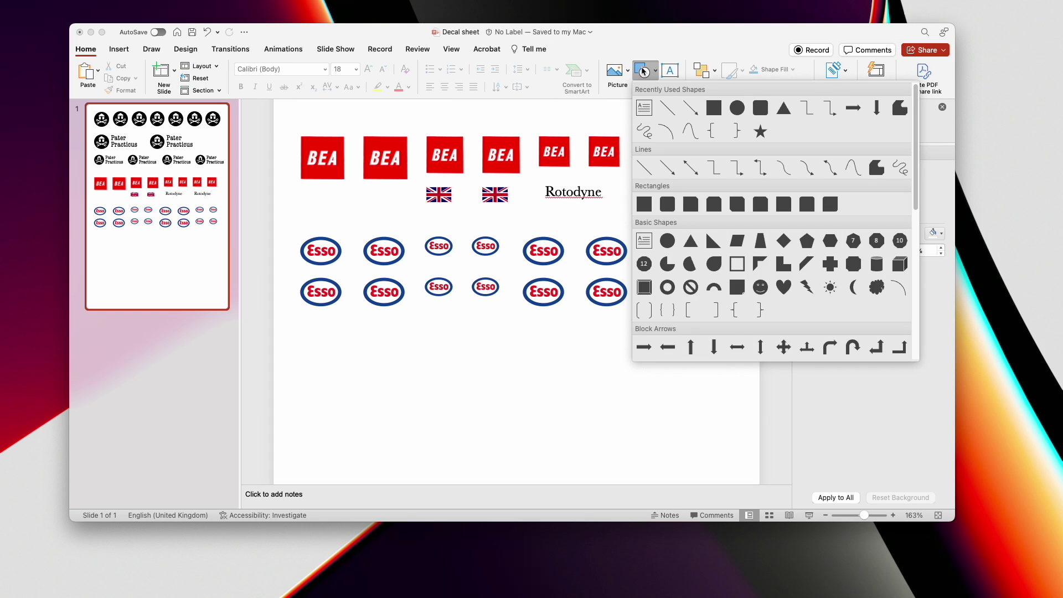
click(737, 114)
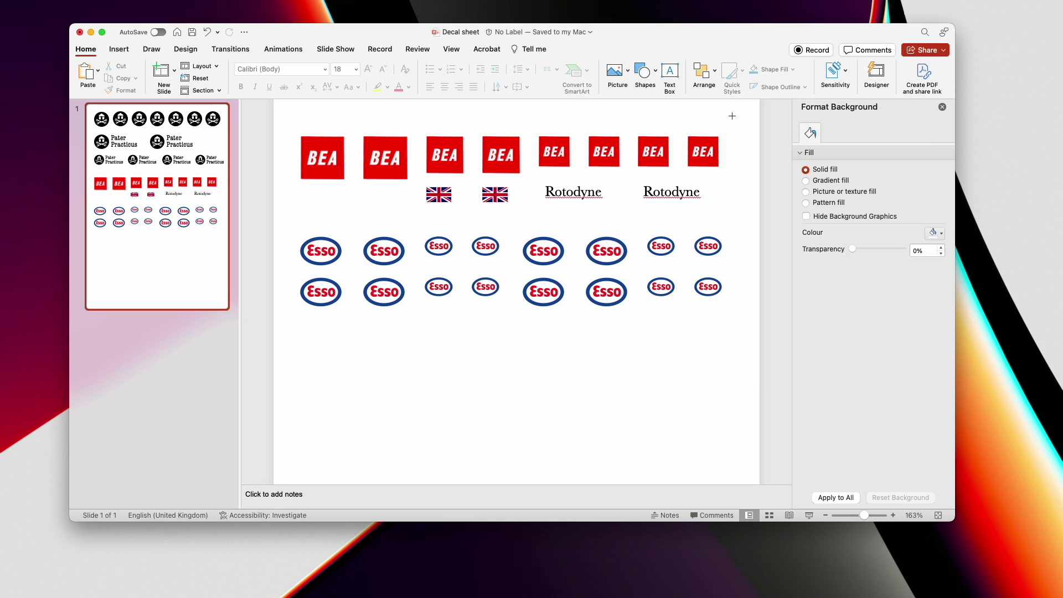
drag(302, 325, 333, 364)
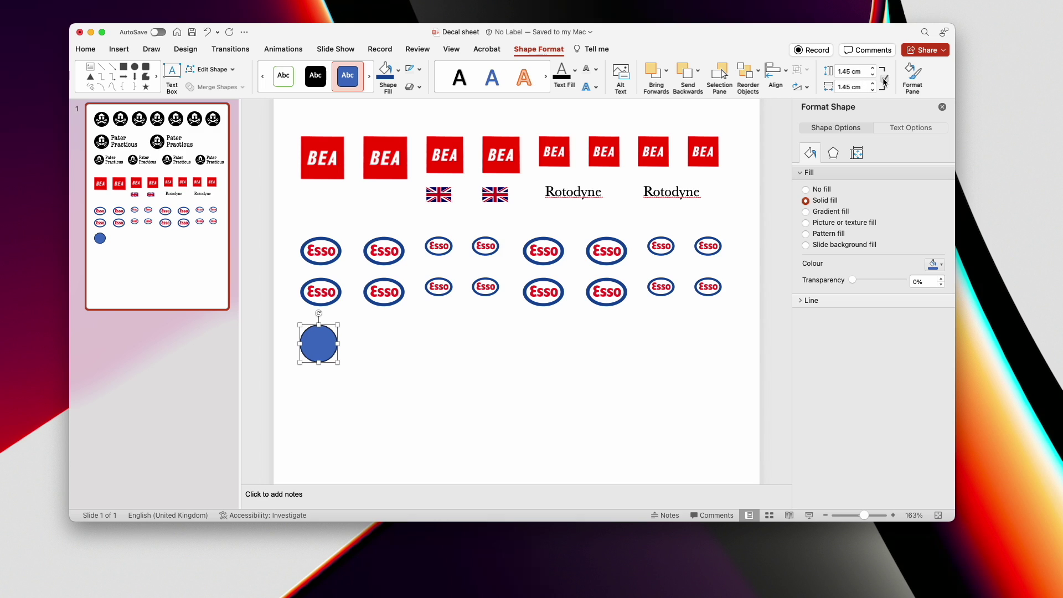
click(857, 153)
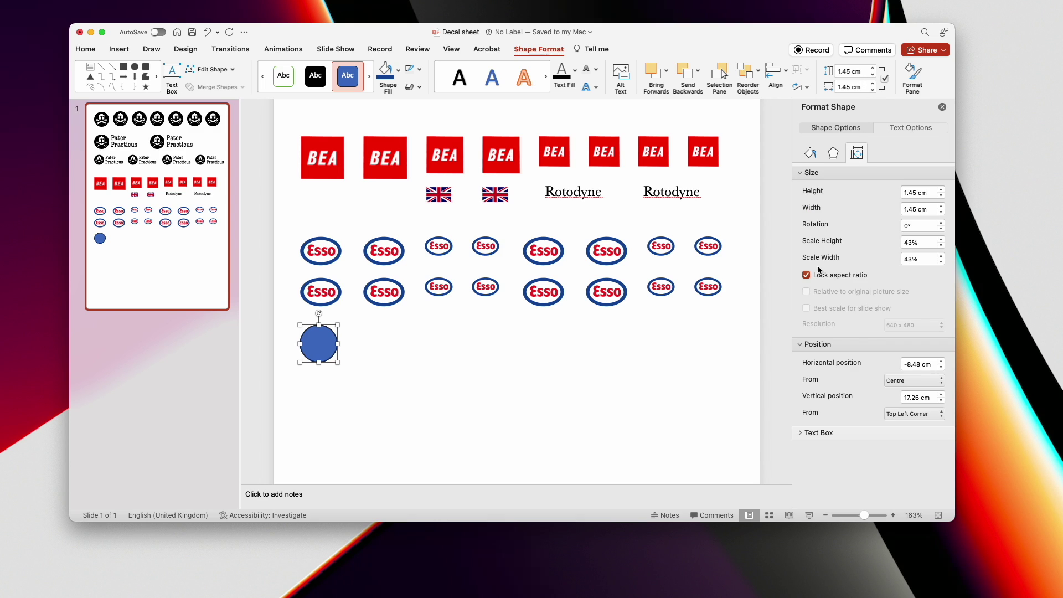
double_click(913, 193)
- Apply the 2 cm circle height and give the circle a gold outline
key(Return)
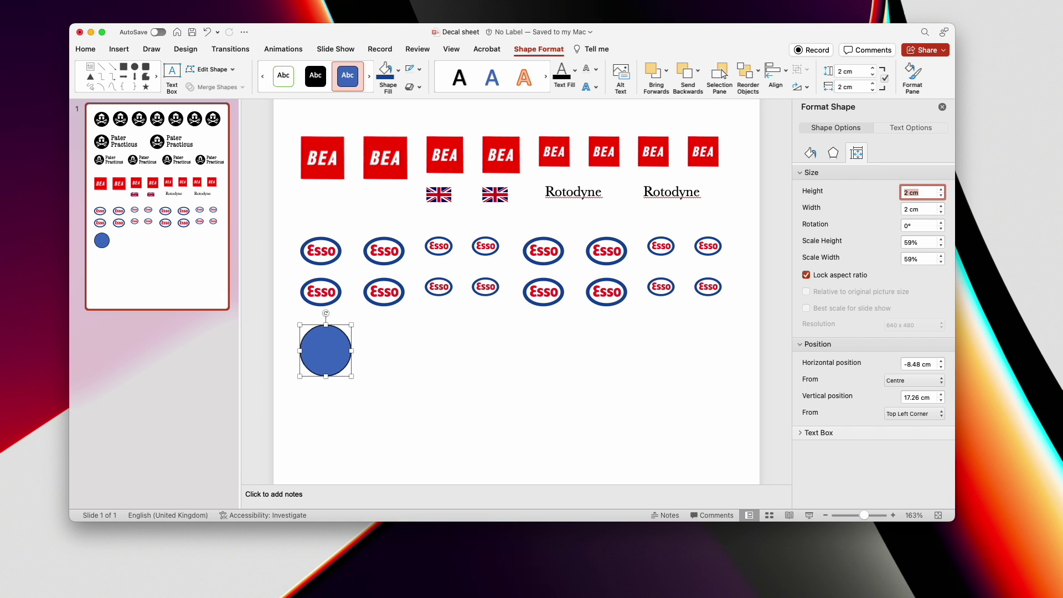
click(810, 153)
click(420, 69)
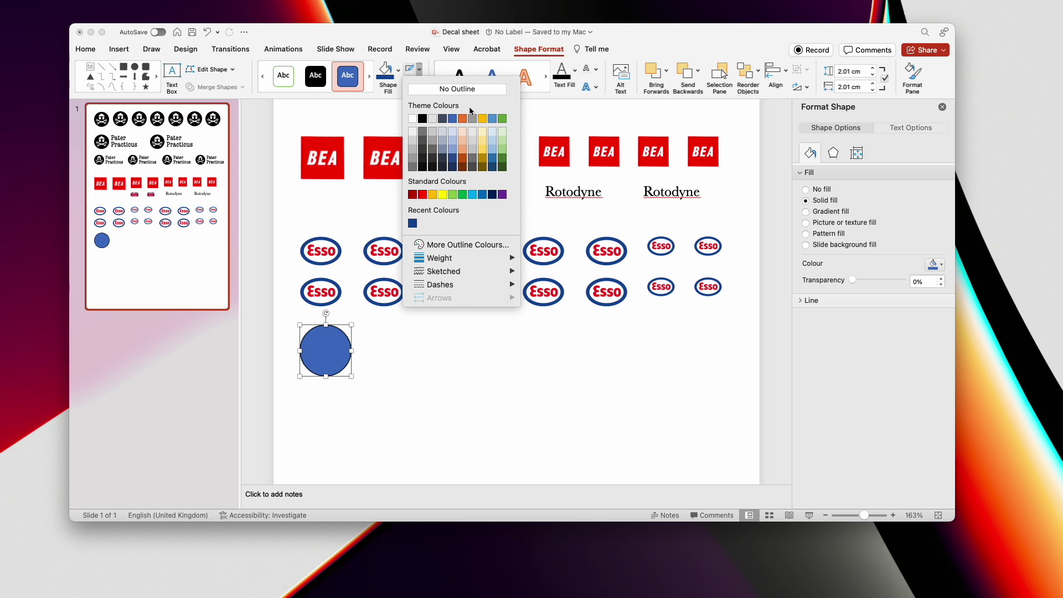
click(482, 118)
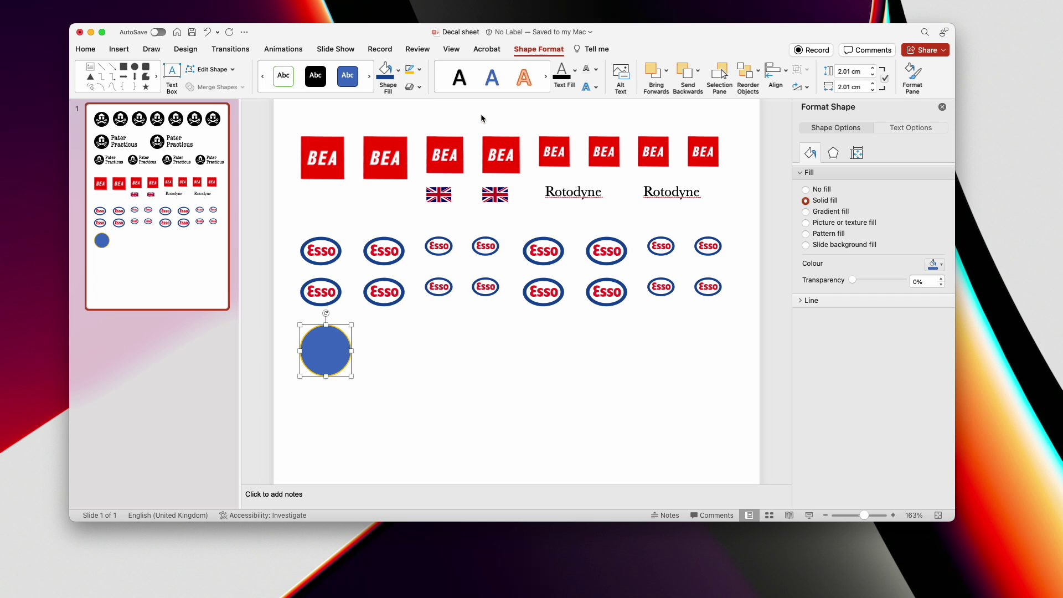
- Thicken the gold outline to 3 pt and fill the circle with the darker sampled blue
click(420, 71)
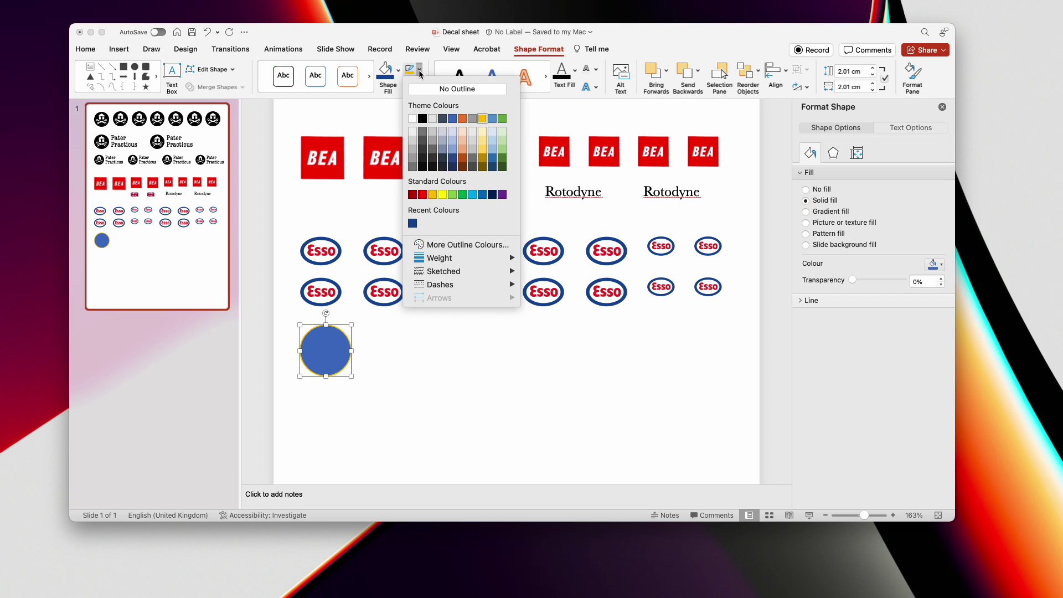
mouse_move(443, 262)
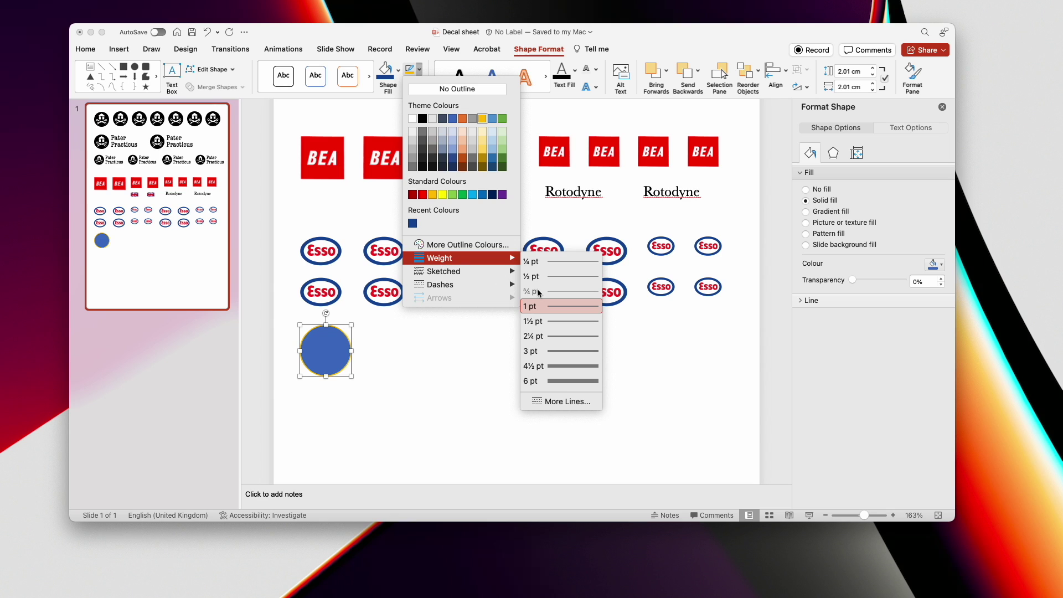
click(553, 350)
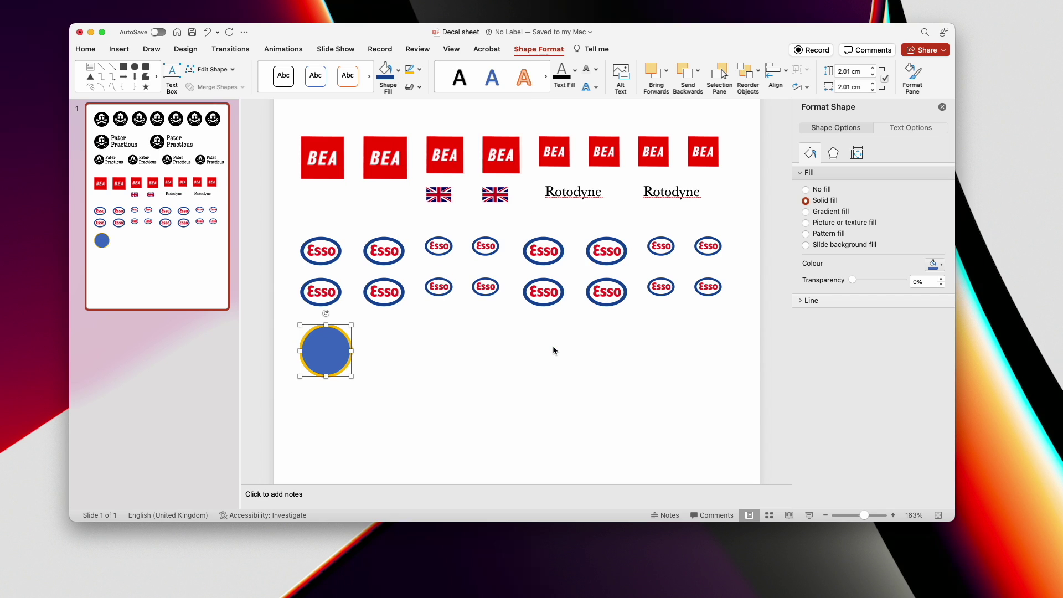
click(396, 71)
click(424, 167)
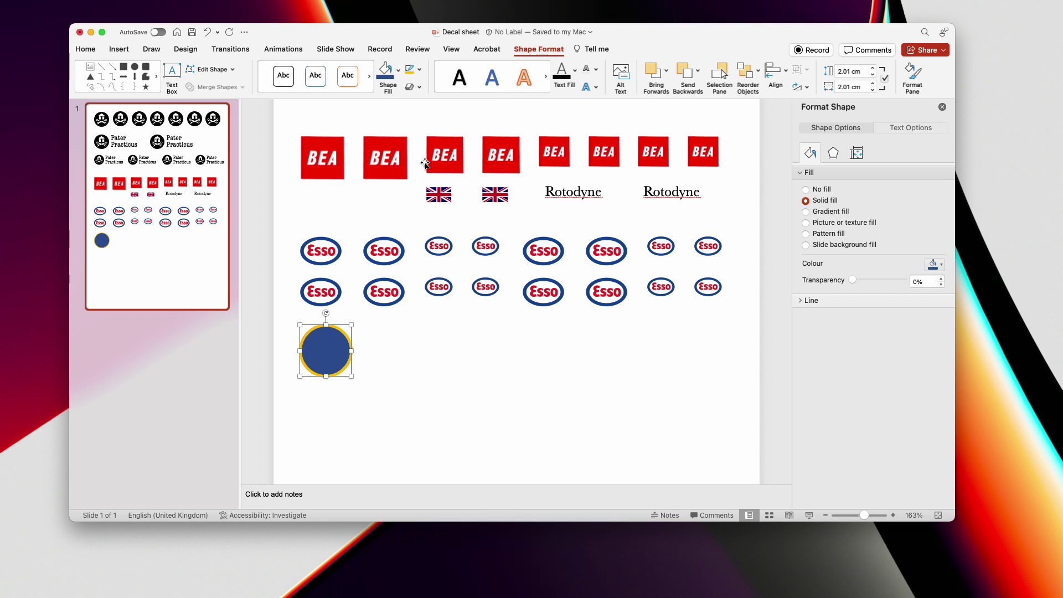
- Duplicate the blue circle, shrink the copy to 1 cm high and centre it on the large circle
drag(328, 356, 392, 358)
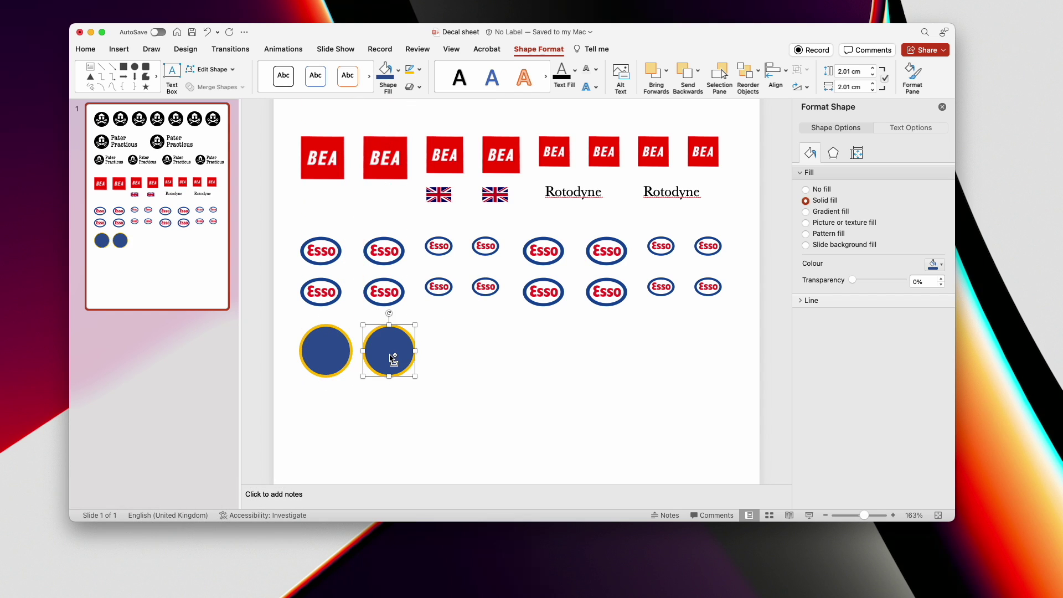
click(857, 154)
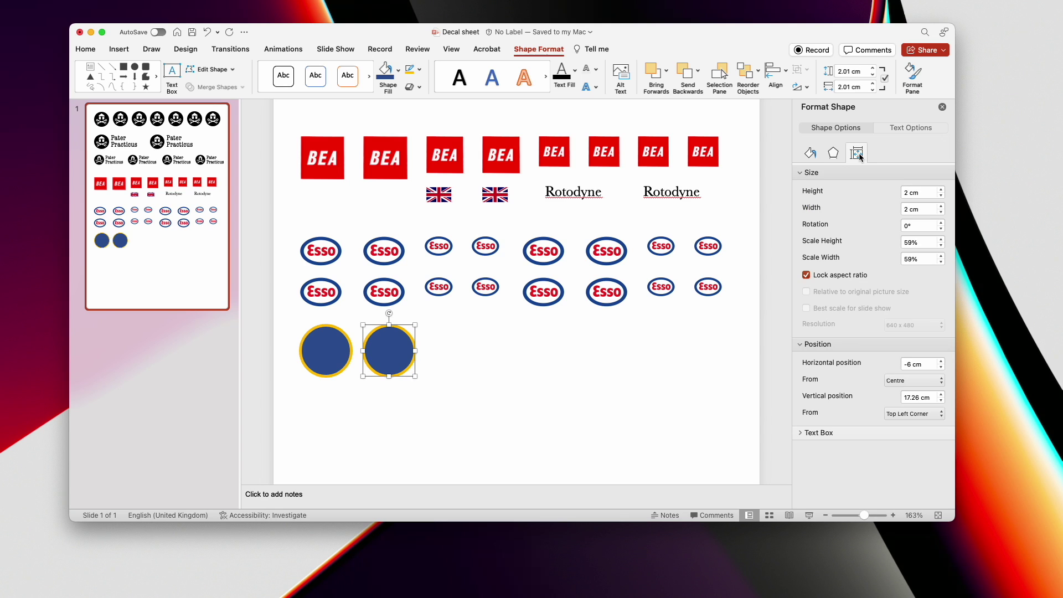
click(908, 193)
text(1)
click(908, 210)
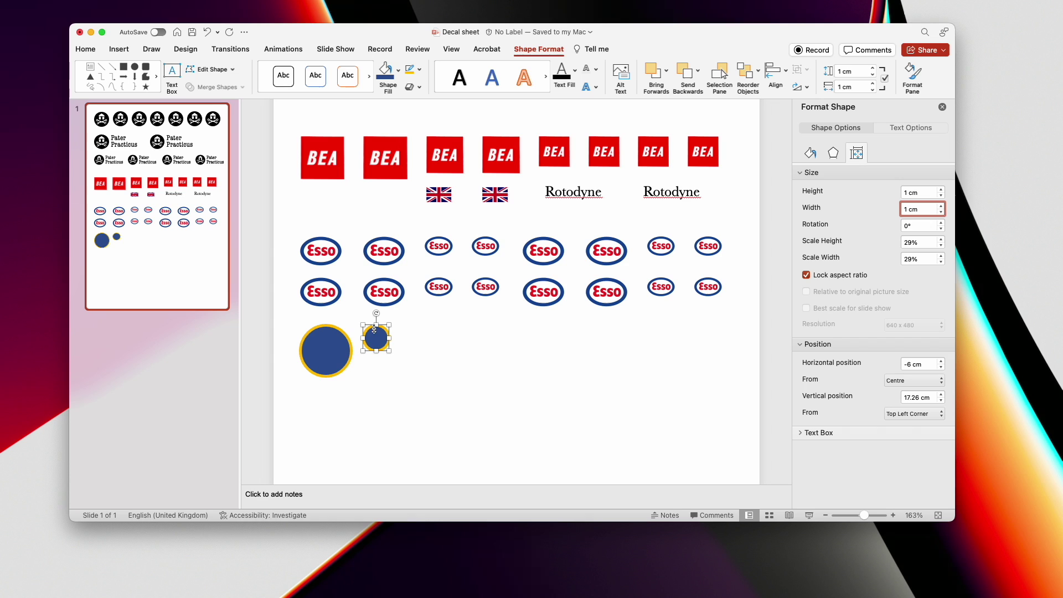
drag(377, 334, 327, 347)
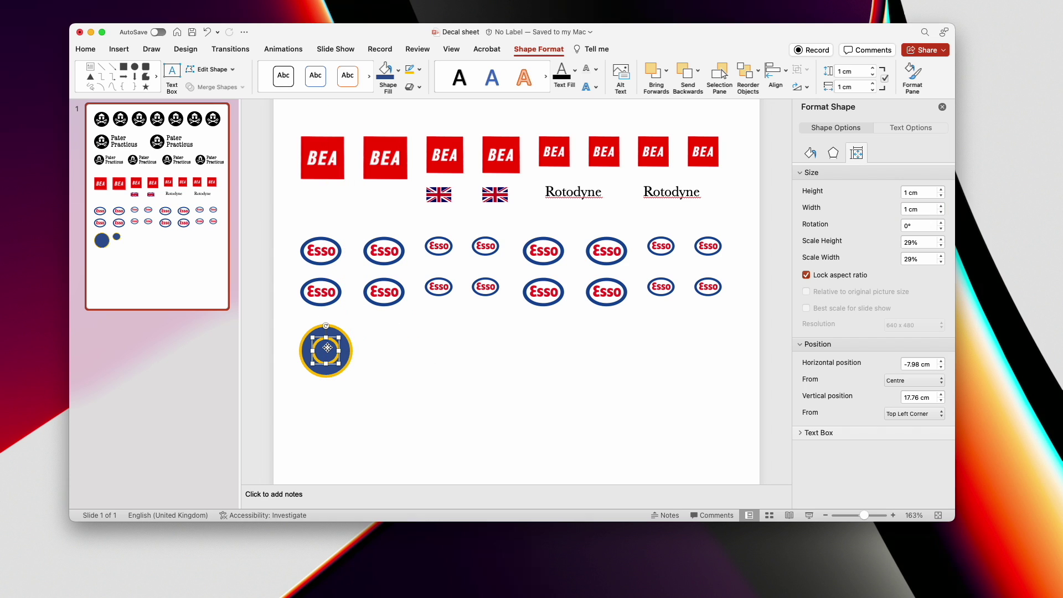
- Give the small circle a white outline and red fill, then select both roundel circles
click(421, 71)
click(413, 119)
click(396, 76)
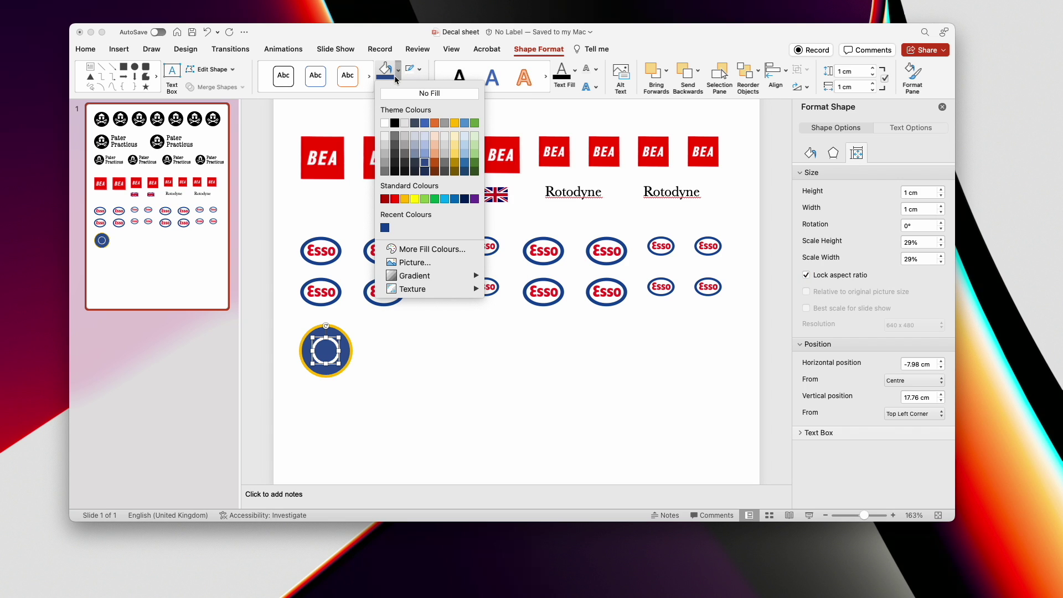
click(394, 199)
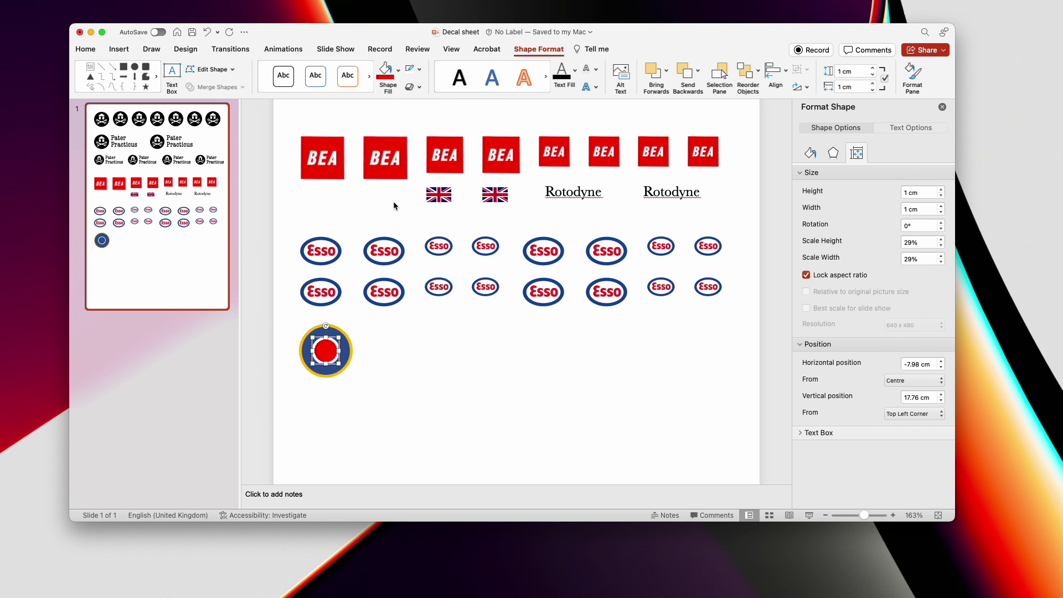
click(390, 326)
drag(294, 320, 451, 374)
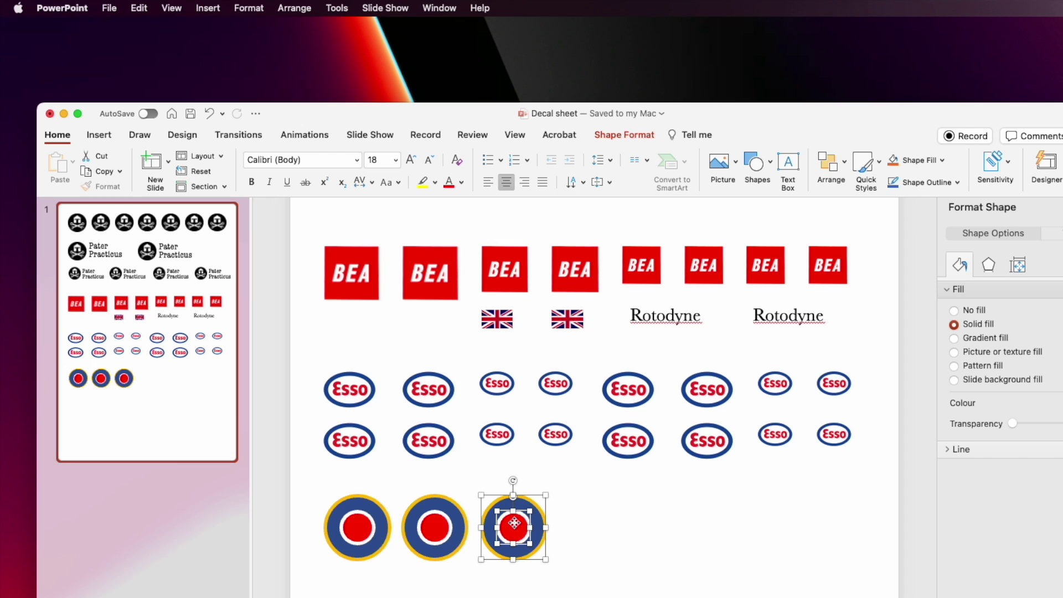
- Group the roundel circles into one object and resize a copy to 1.45 cm
click(305, 7)
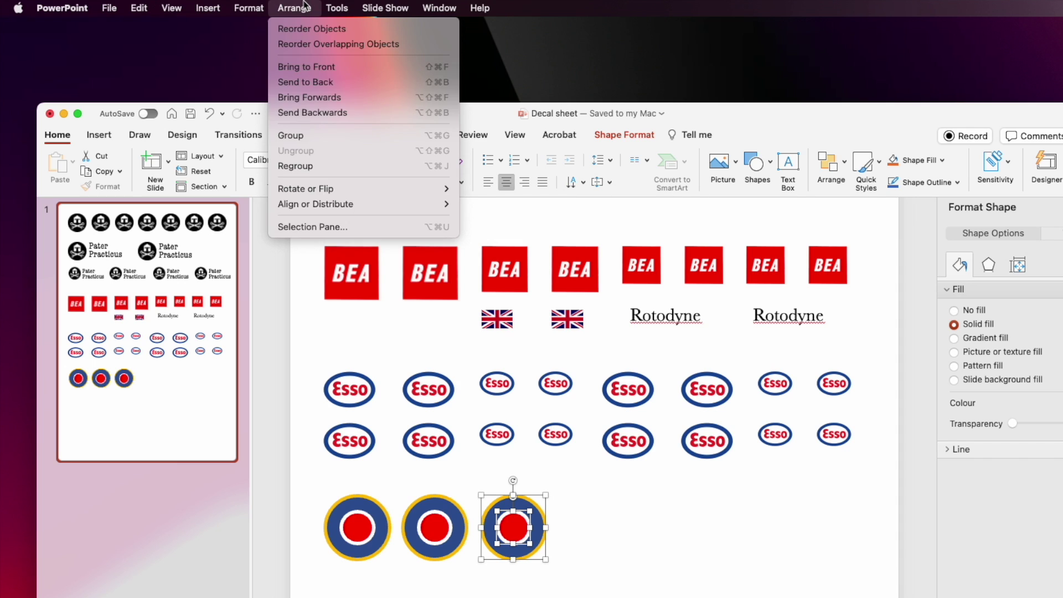
click(305, 142)
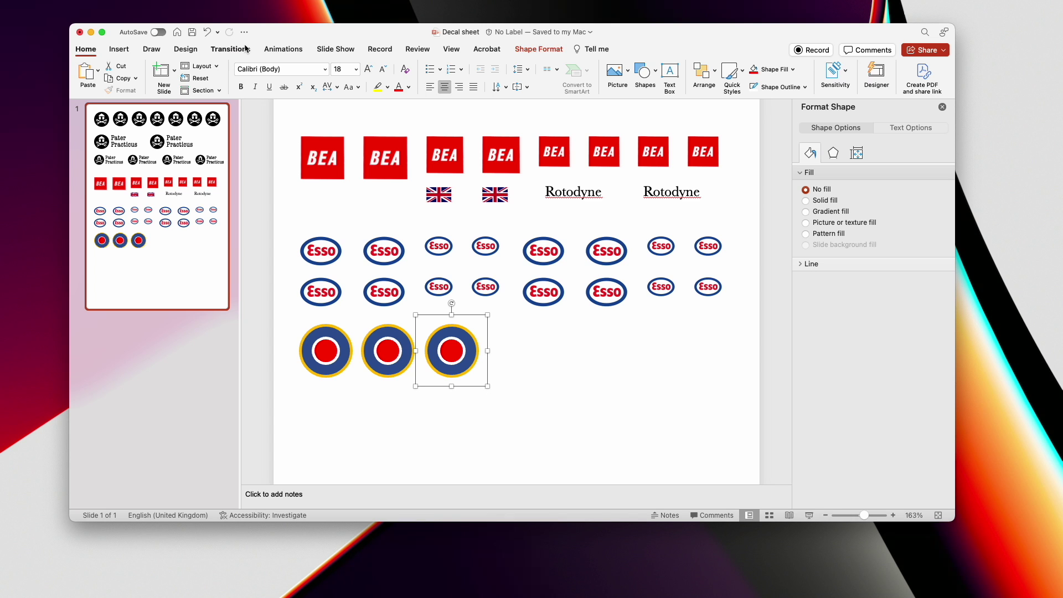
drag(452, 386, 503, 355)
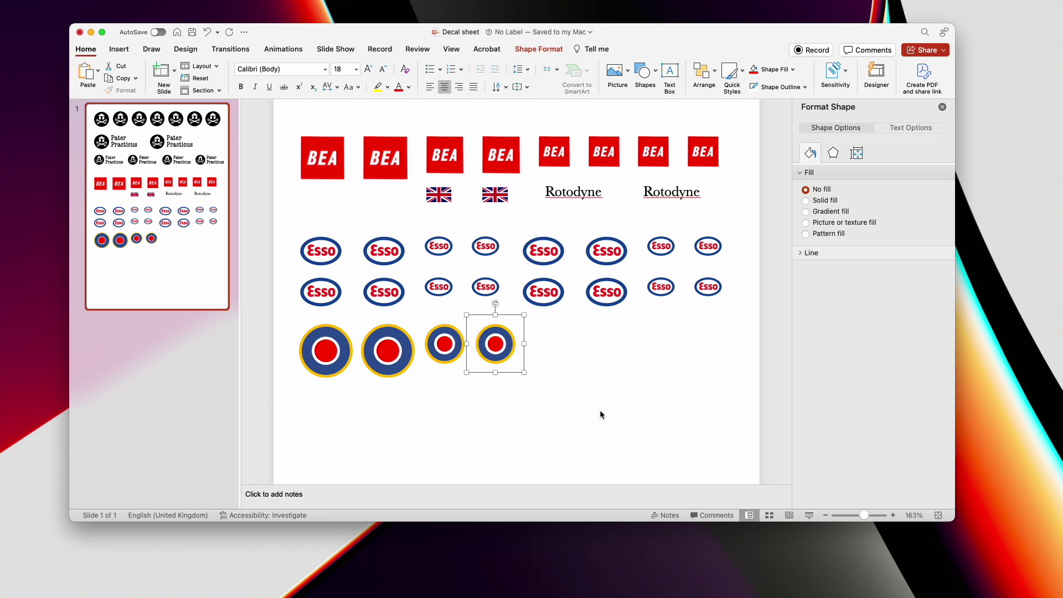
click(600, 410)
- Draw a small red rectangle with no outline to the right of the roundels
click(642, 74)
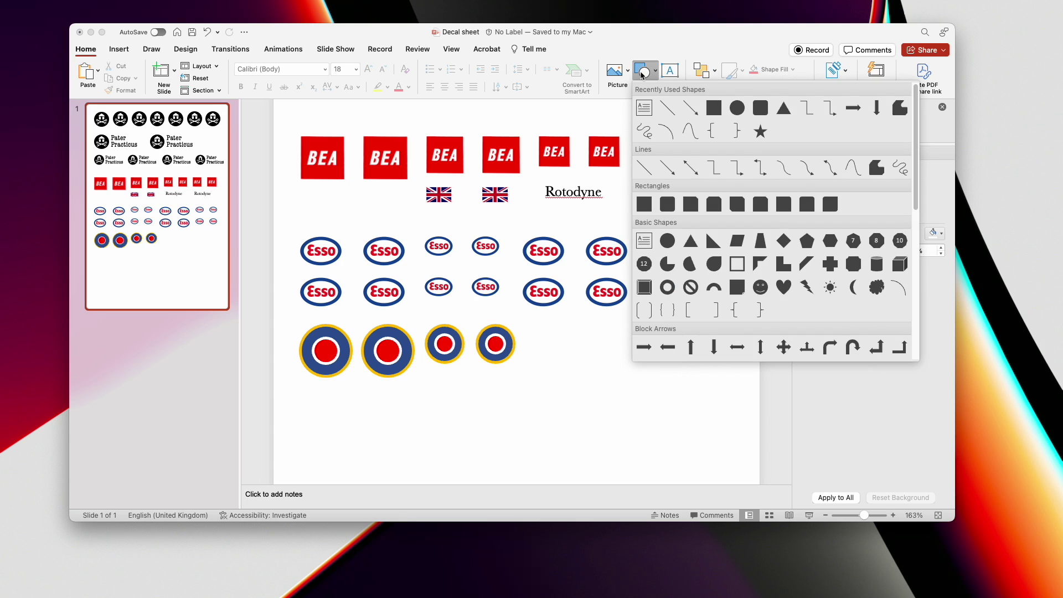
click(714, 108)
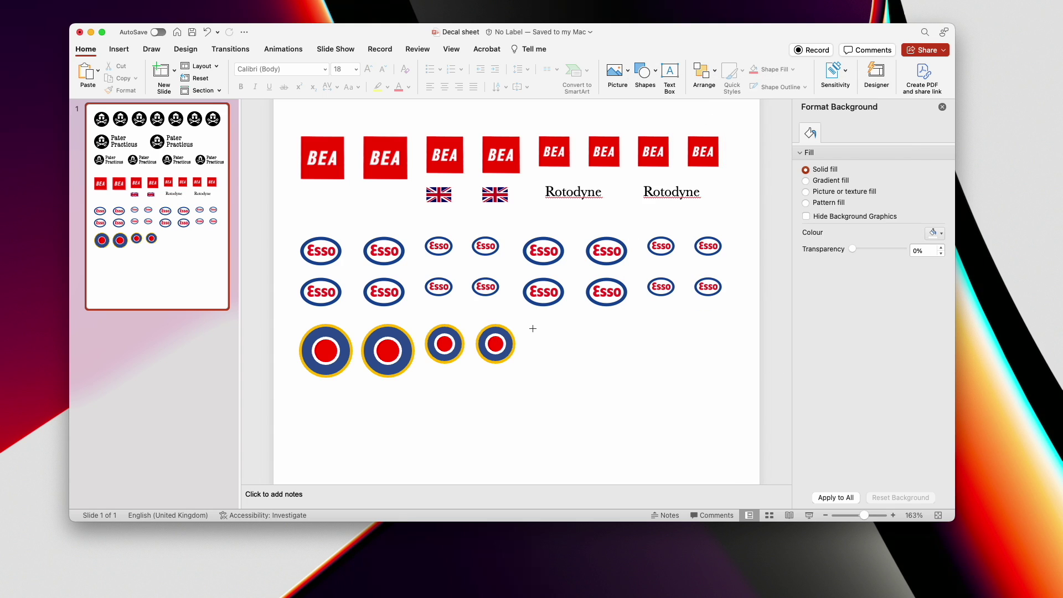
drag(533, 325, 550, 350)
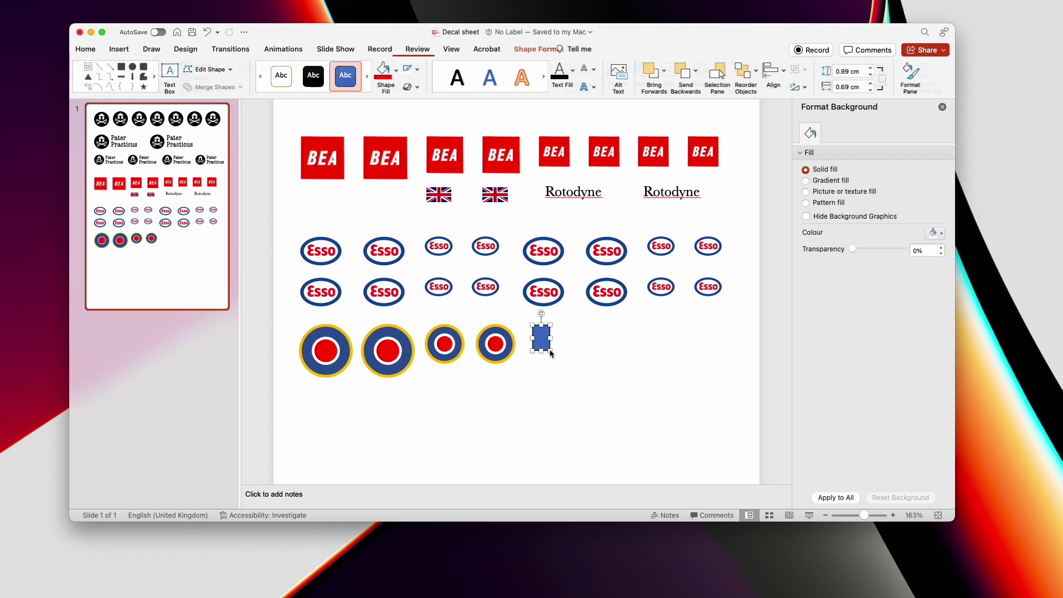
click(413, 71)
click(421, 90)
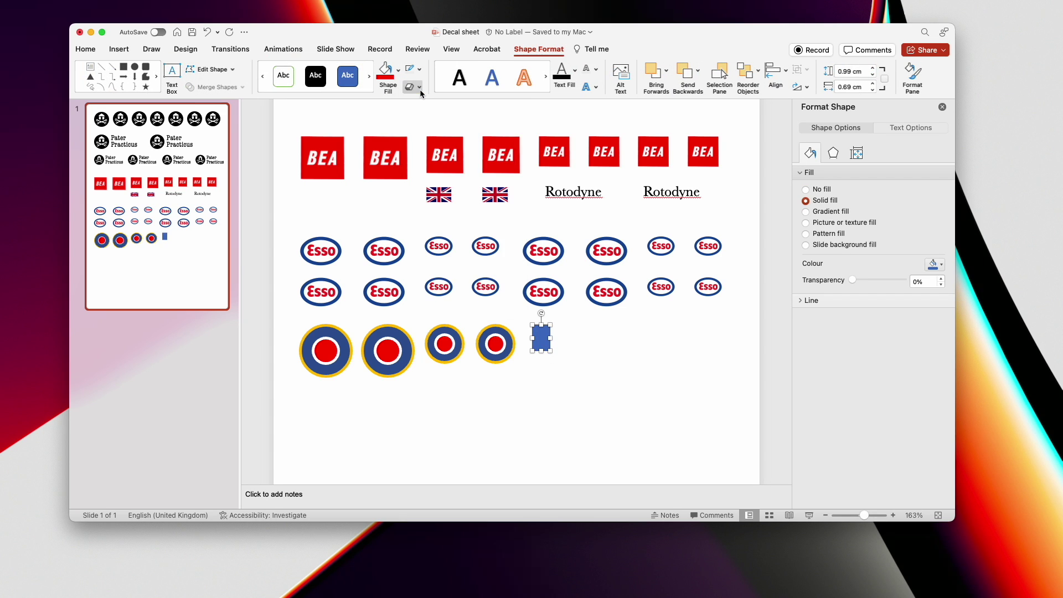
click(392, 79)
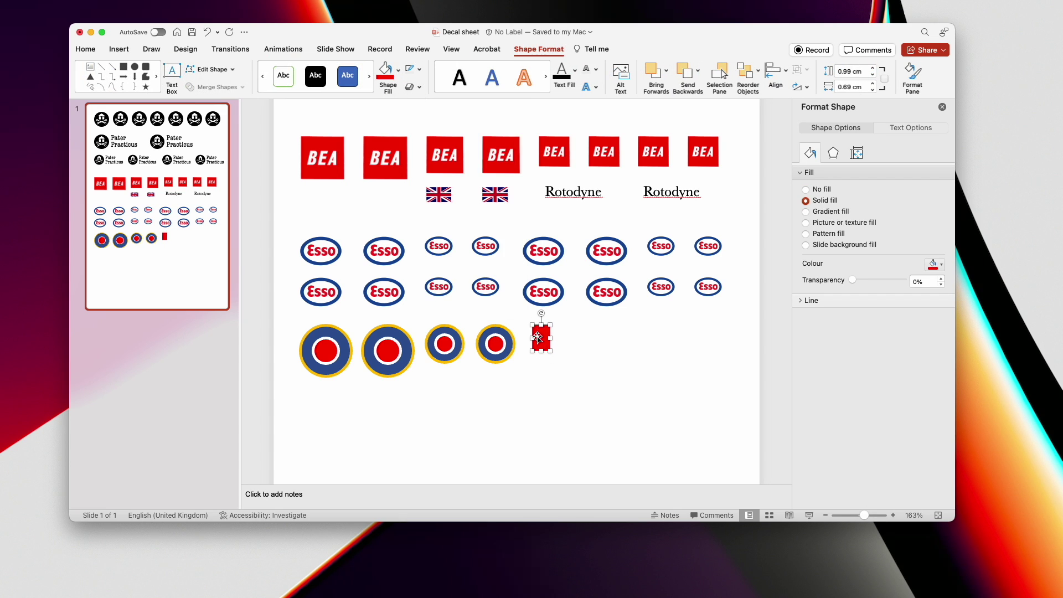
drag(540, 338, 563, 347)
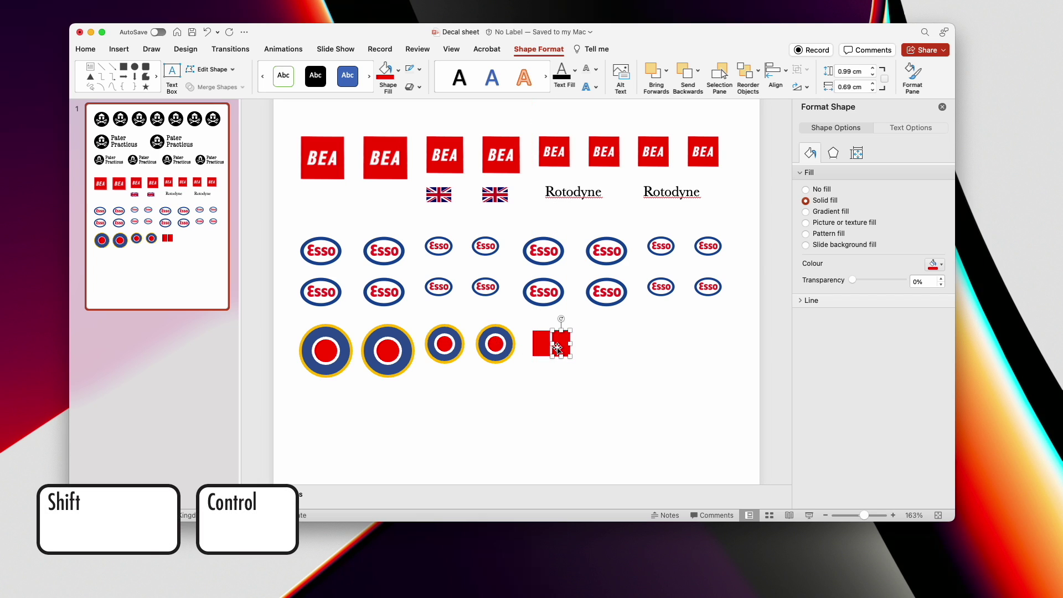
- Fill the second square with the roundels' blue sampled by eyedropper, then select both squares
click(398, 70)
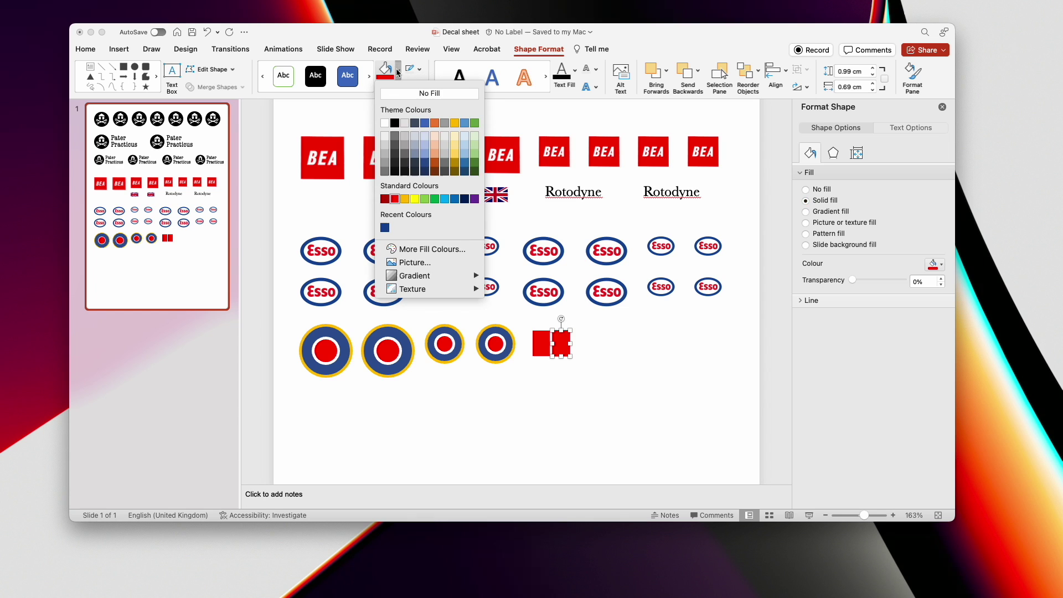
click(430, 254)
click(498, 197)
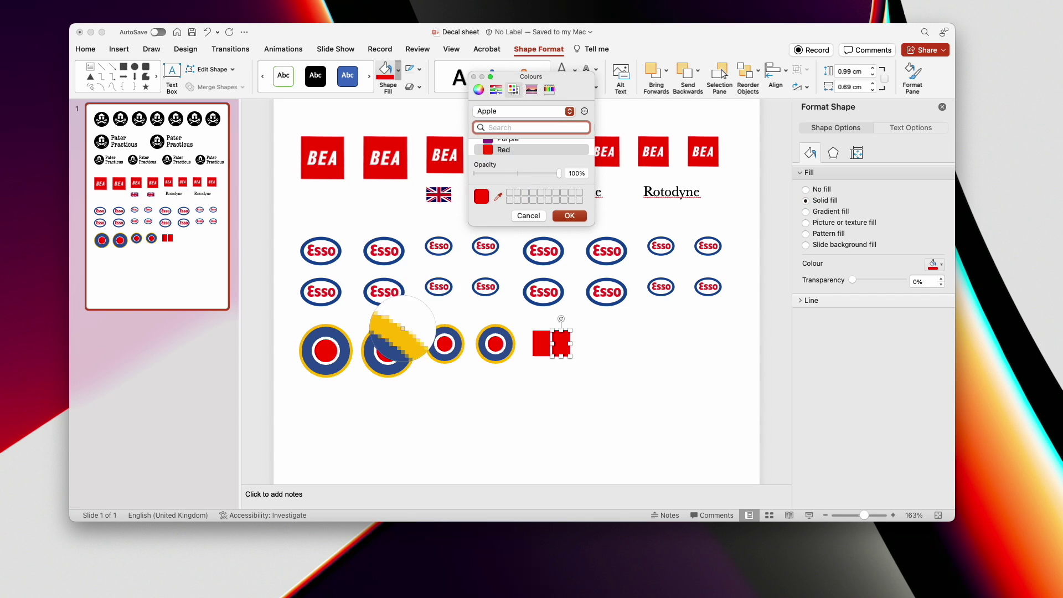
click(394, 336)
click(570, 215)
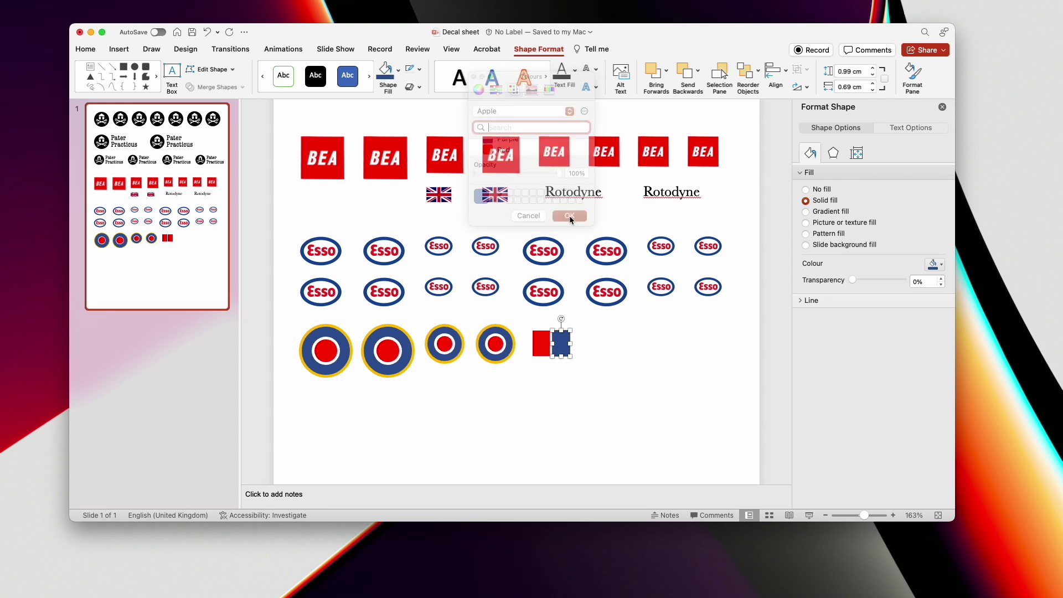
drag(525, 321, 574, 365)
- Group the squares into a 0.6 cm-high fin flash with locked aspect ratio and copy it alongside
click(227, 5)
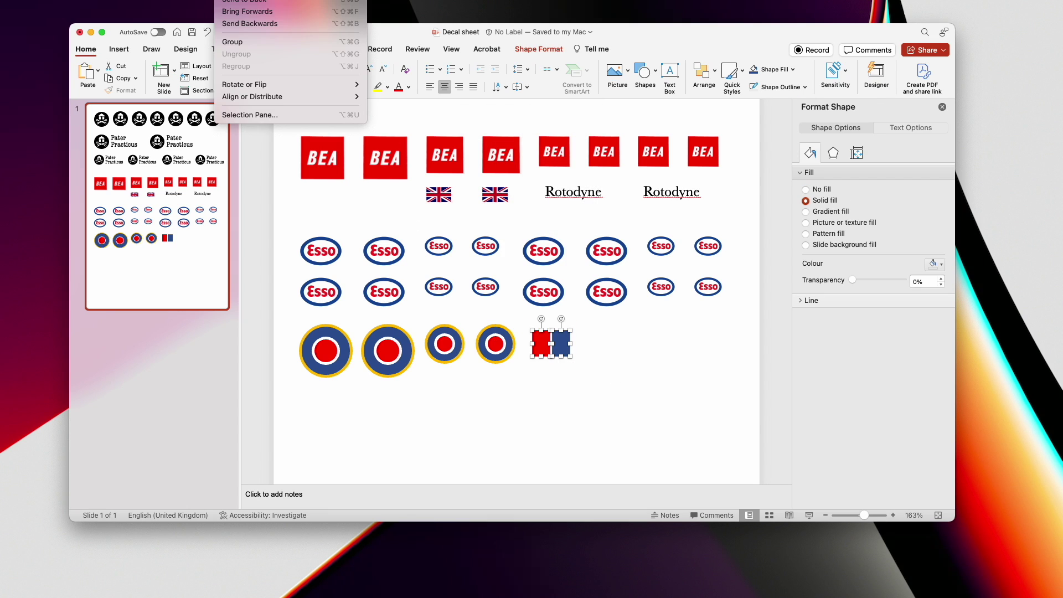
click(239, 40)
click(856, 153)
key(Tab)
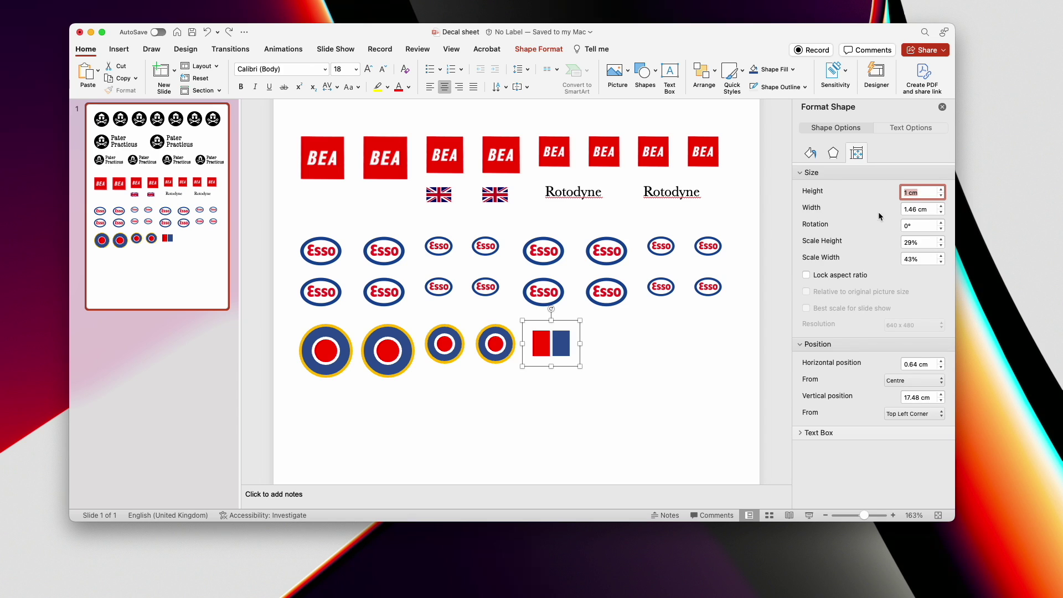
click(806, 275)
click(909, 193)
text(.6)
key(Return)
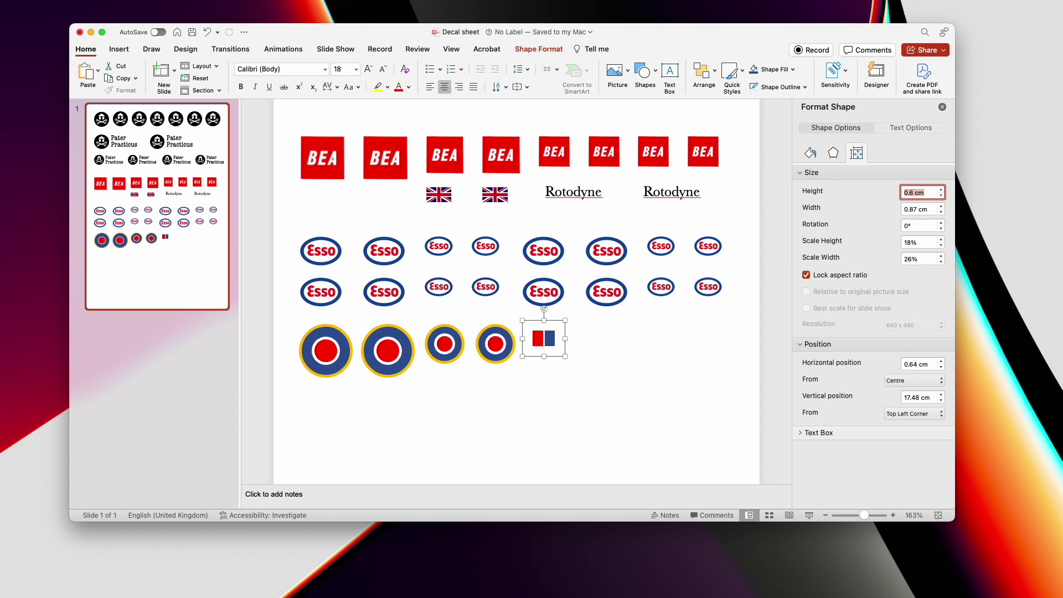
drag(543, 339, 578, 344)
click(634, 385)
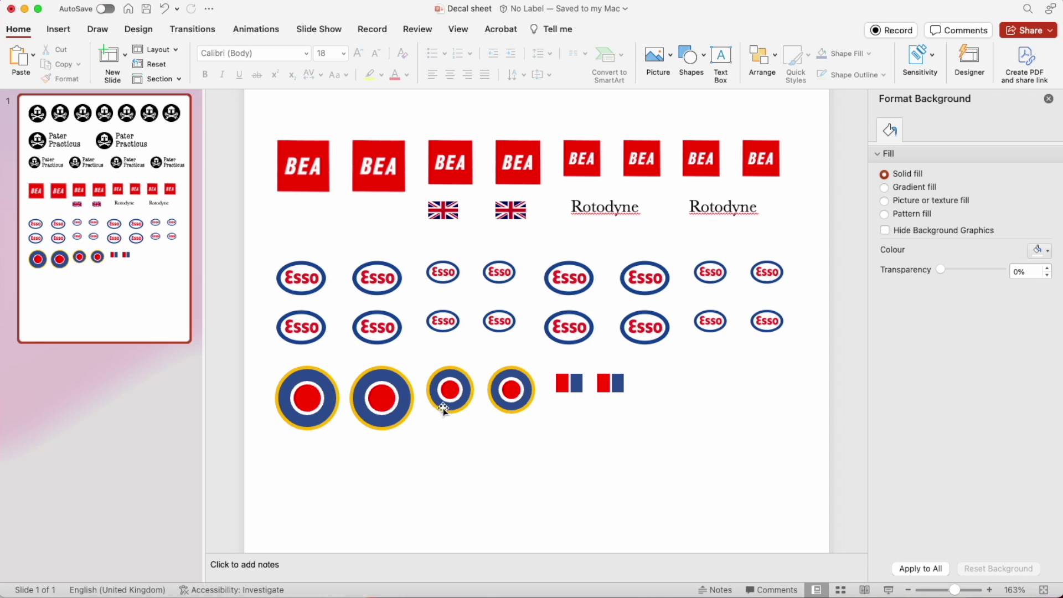
- Set the outline weight of the third small roundel's red centre and blue ring to 2¼ pt
click(446, 352)
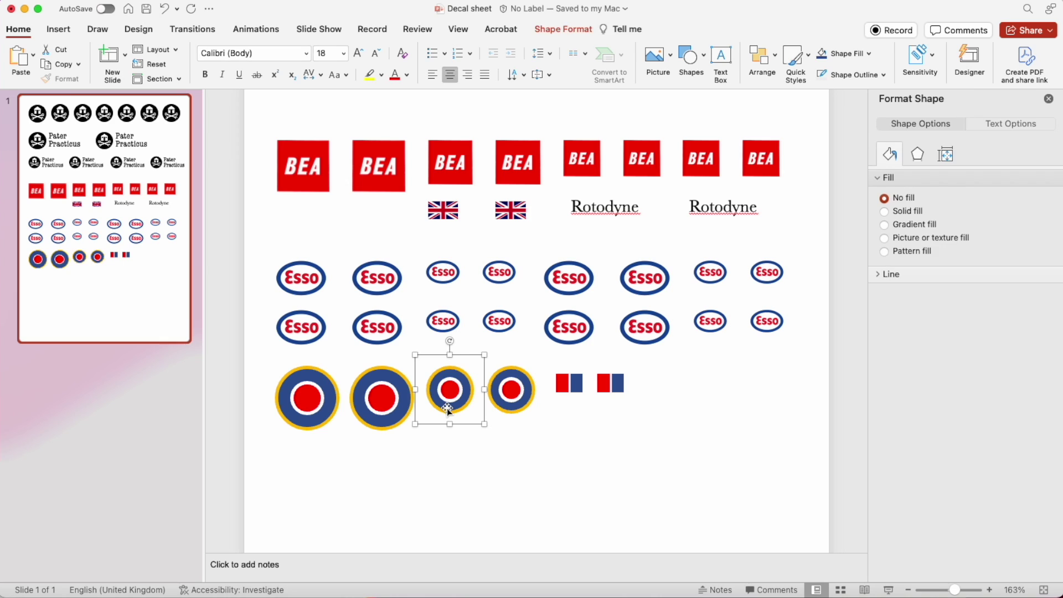
click(453, 392)
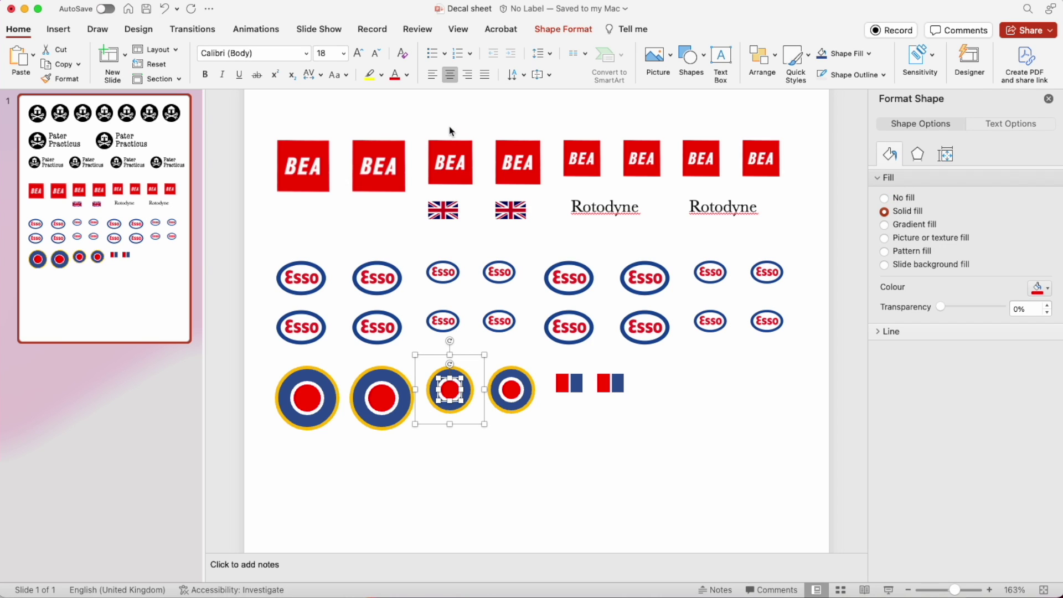
click(560, 31)
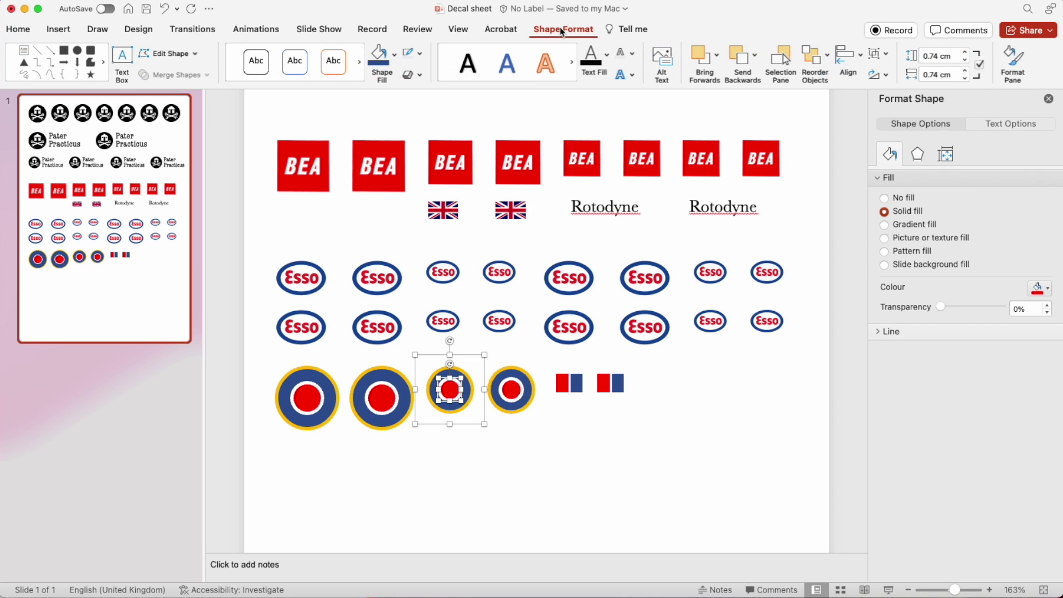
click(420, 54)
mouse_move(443, 280)
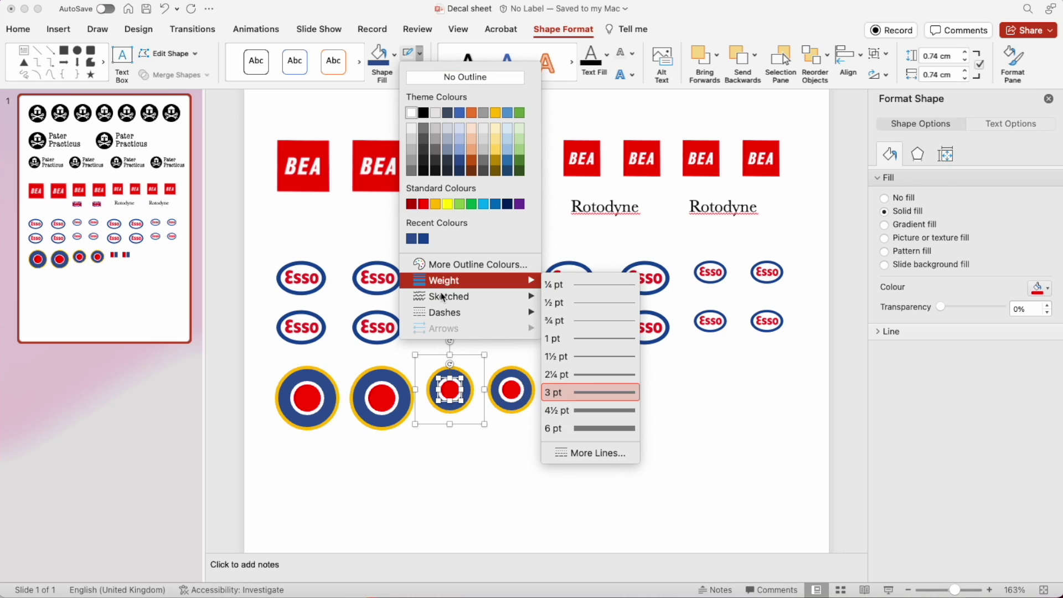
click(568, 373)
click(451, 411)
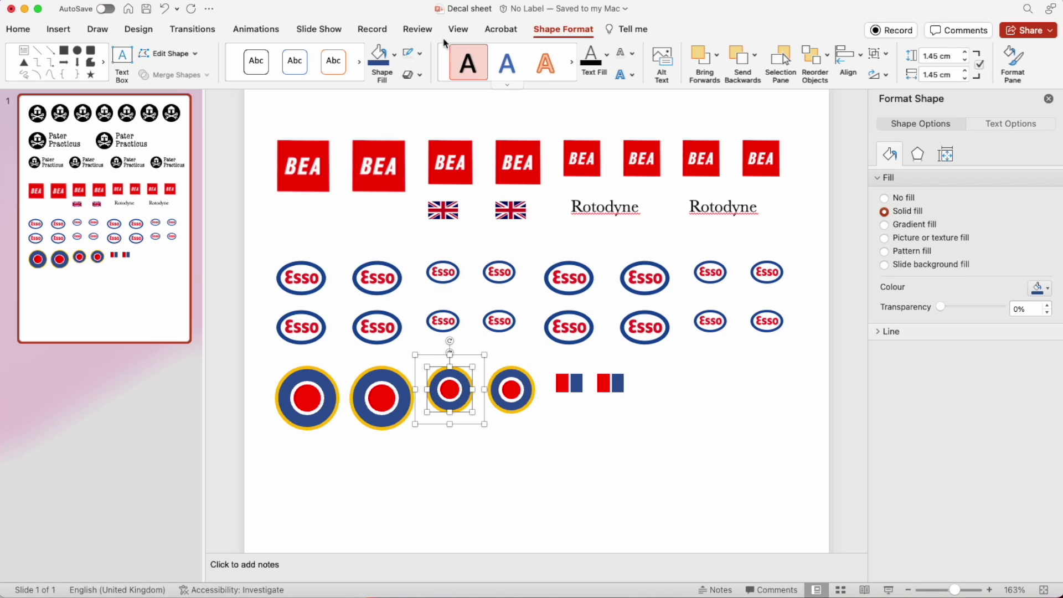
click(420, 54)
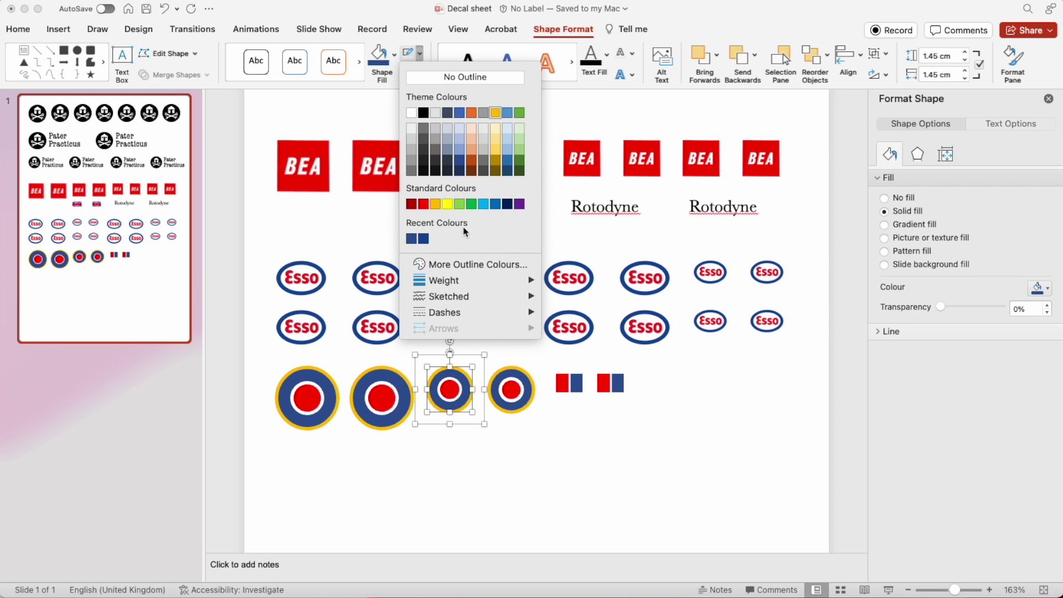
mouse_move(526, 280)
click(561, 379)
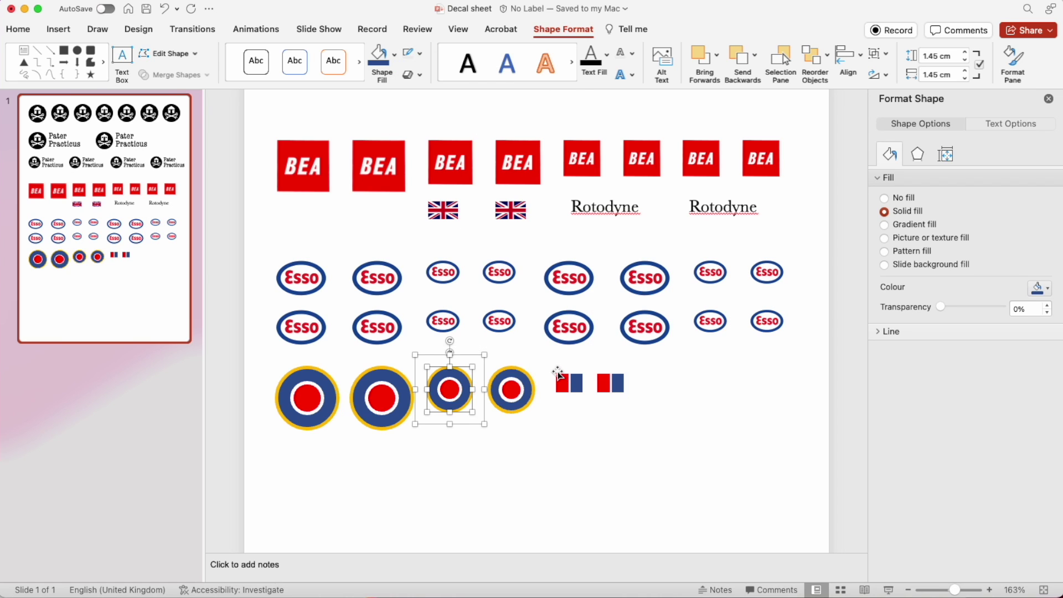
click(518, 409)
- Begin setting the outline weight on a circle of the fourth small roundel
click(520, 411)
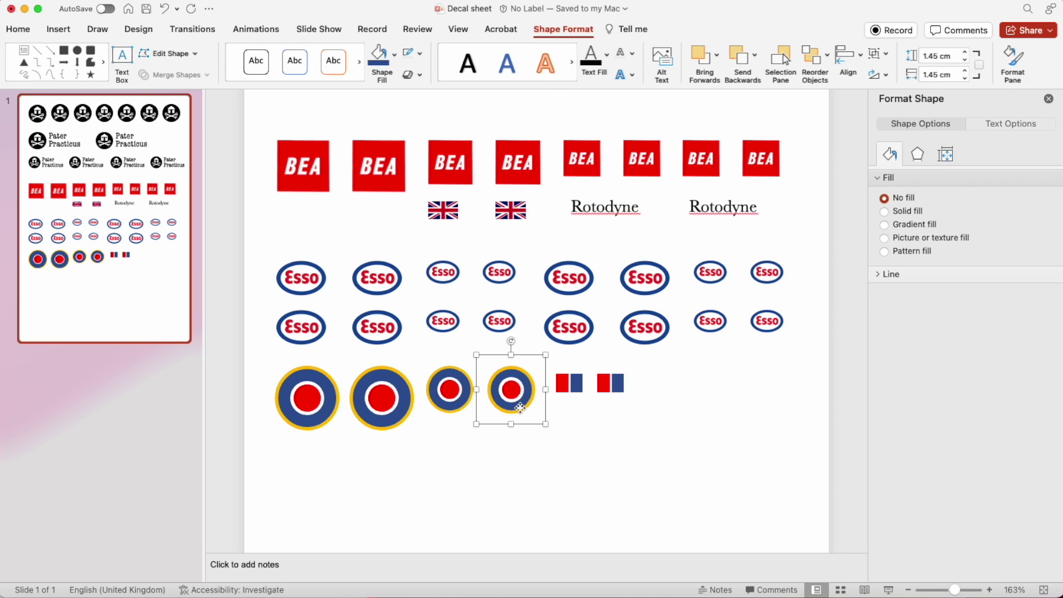
click(521, 408)
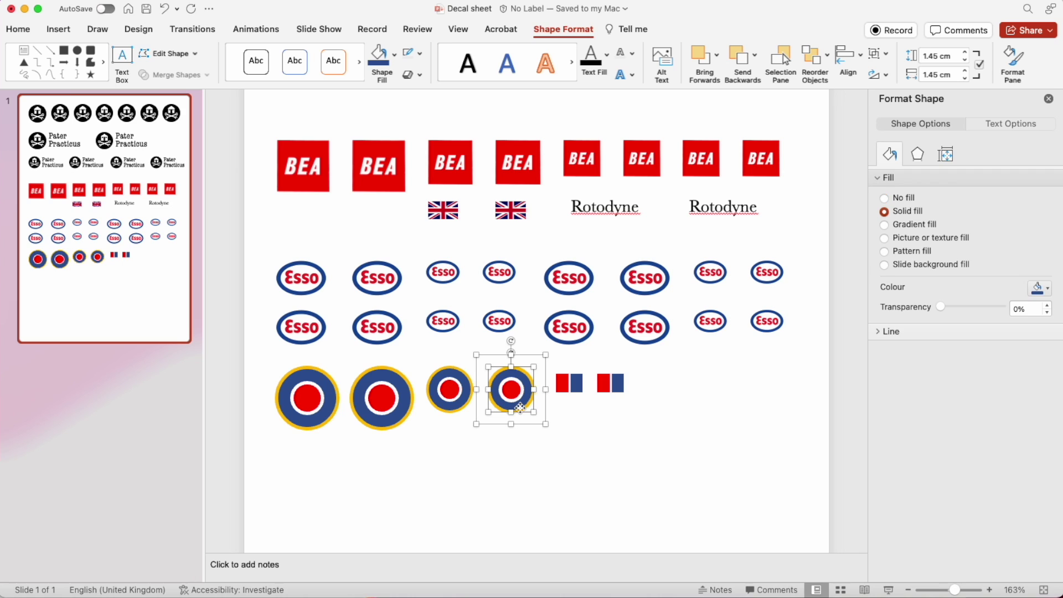
click(422, 54)
mouse_move(441, 284)
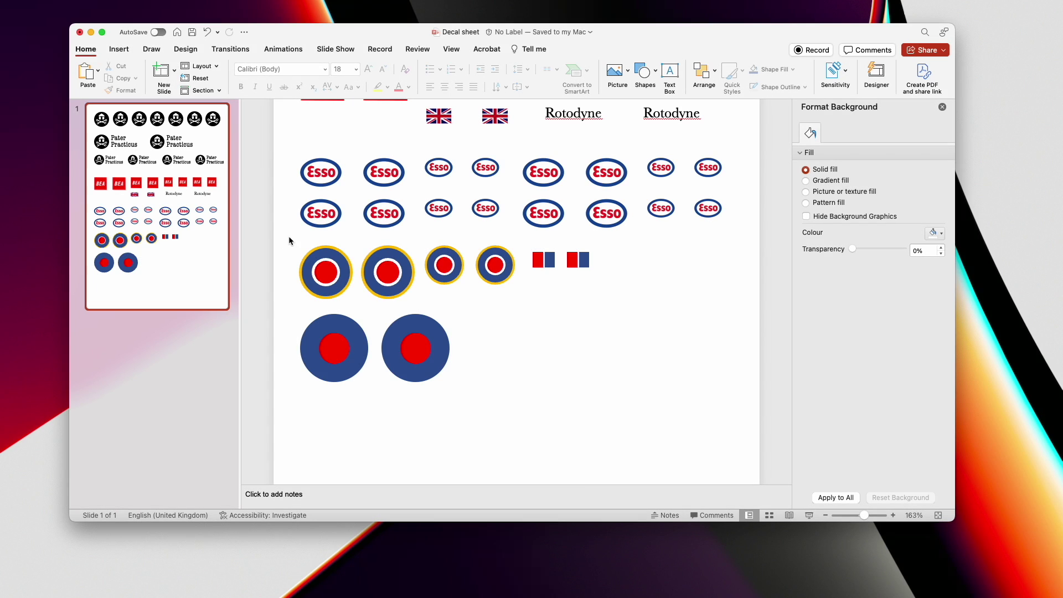
- Duplicate the row of roundels and fin flashes, group the copy and rotate it 180°
drag(288, 236, 600, 388)
drag(421, 375, 587, 375)
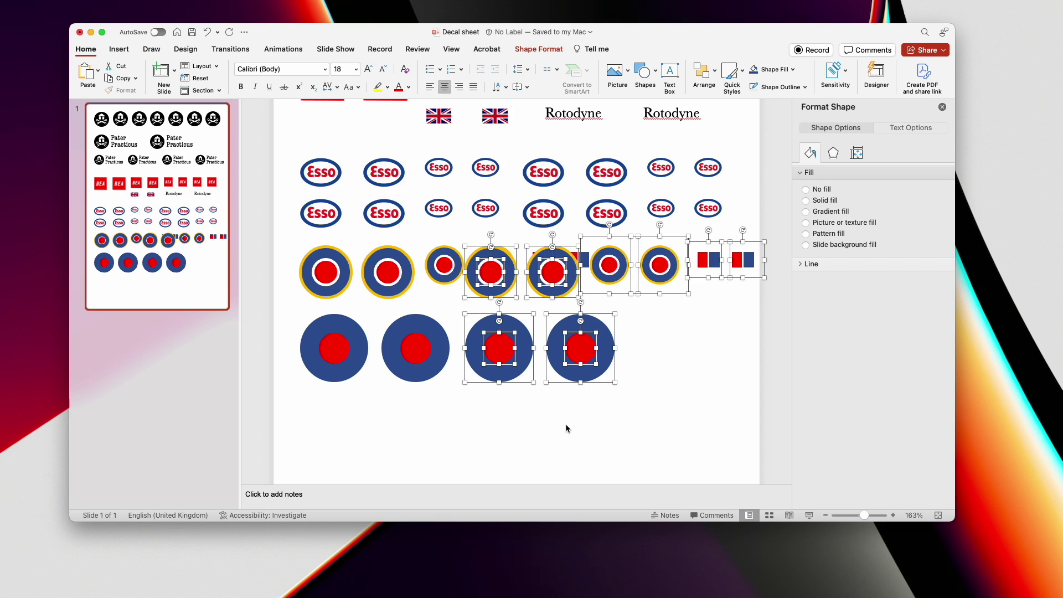
click(221, 6)
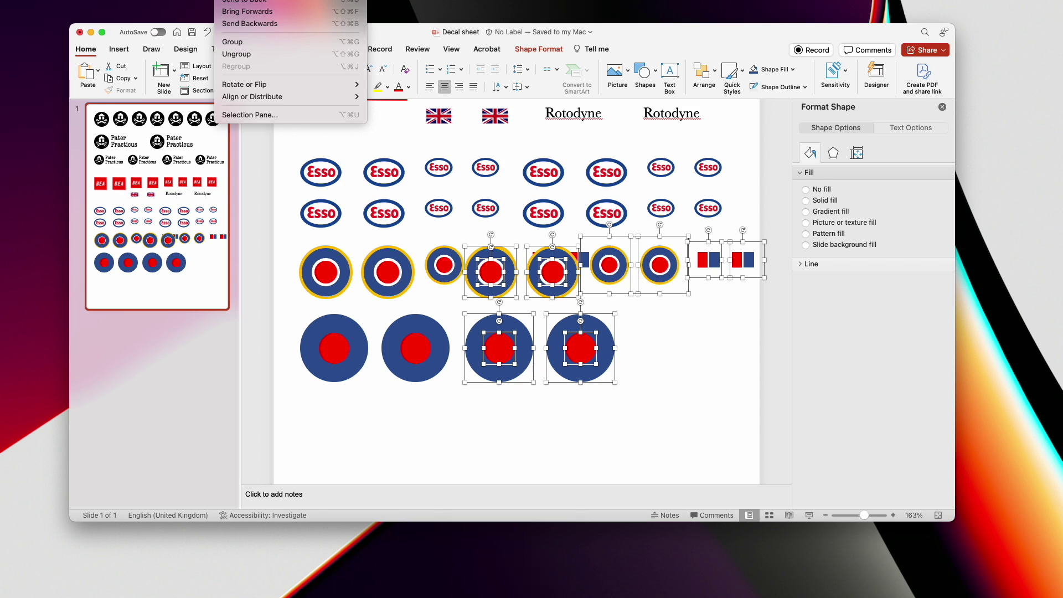
click(242, 43)
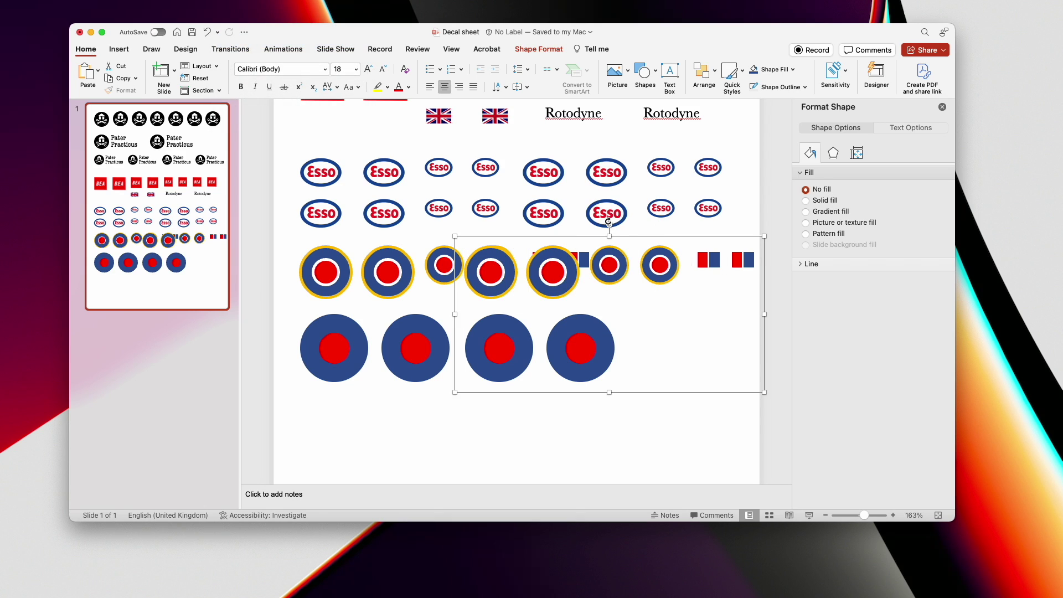
drag(608, 222, 610, 347)
- Reposition the rotated copy, ungroup it and stack the fin flash pairs
click(584, 259)
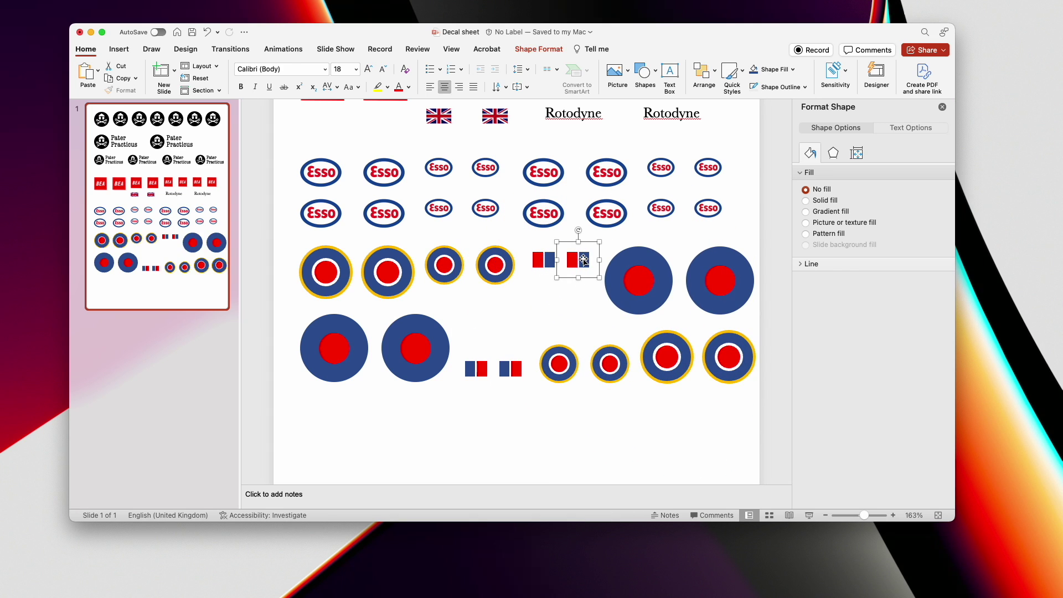
drag(584, 259, 551, 281)
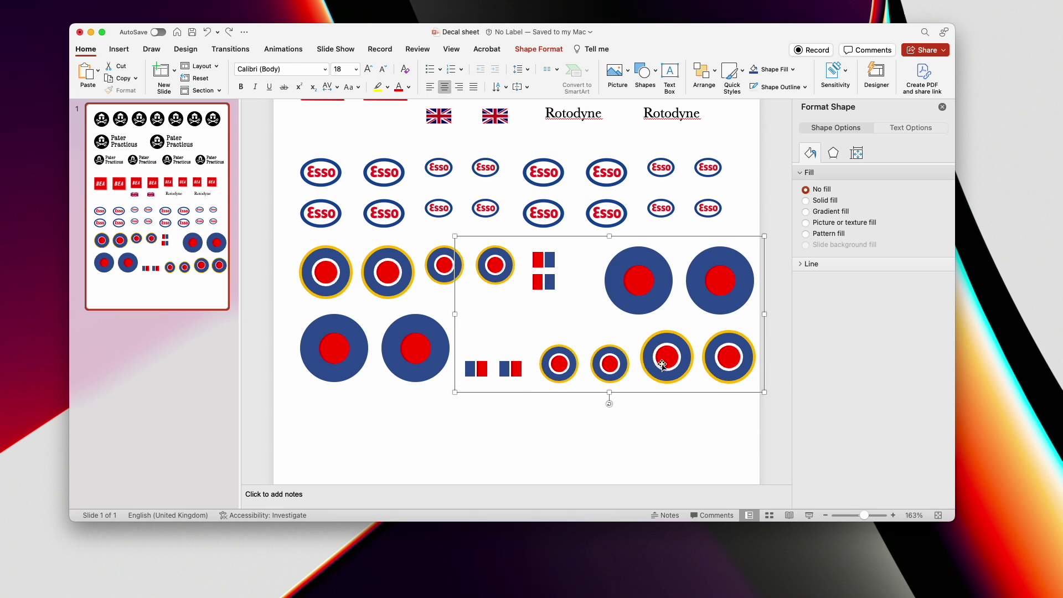
drag(662, 364, 644, 369)
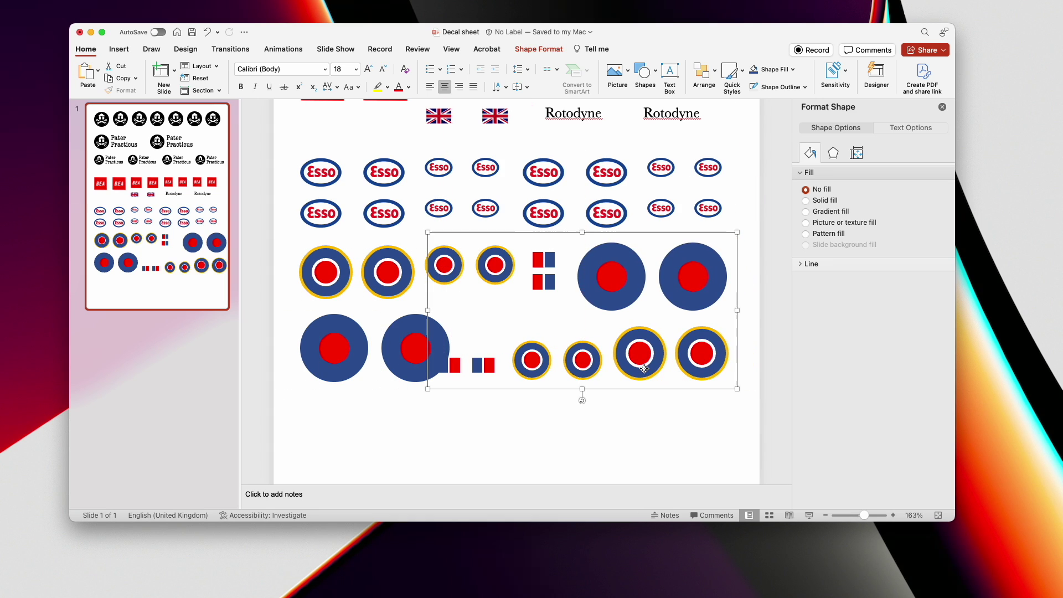
click(234, 2)
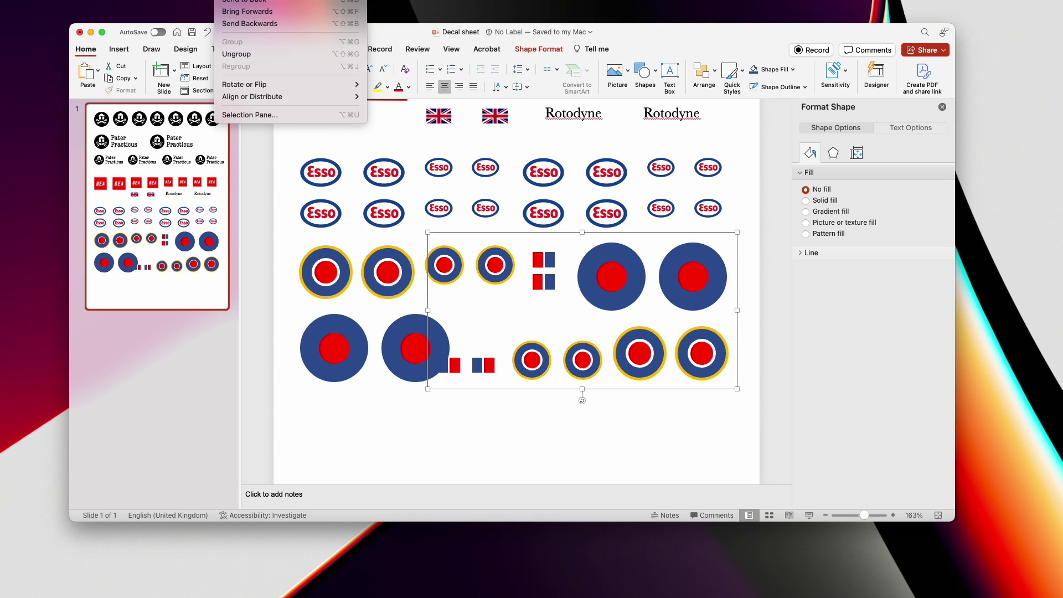
click(257, 55)
click(475, 432)
drag(452, 367, 487, 348)
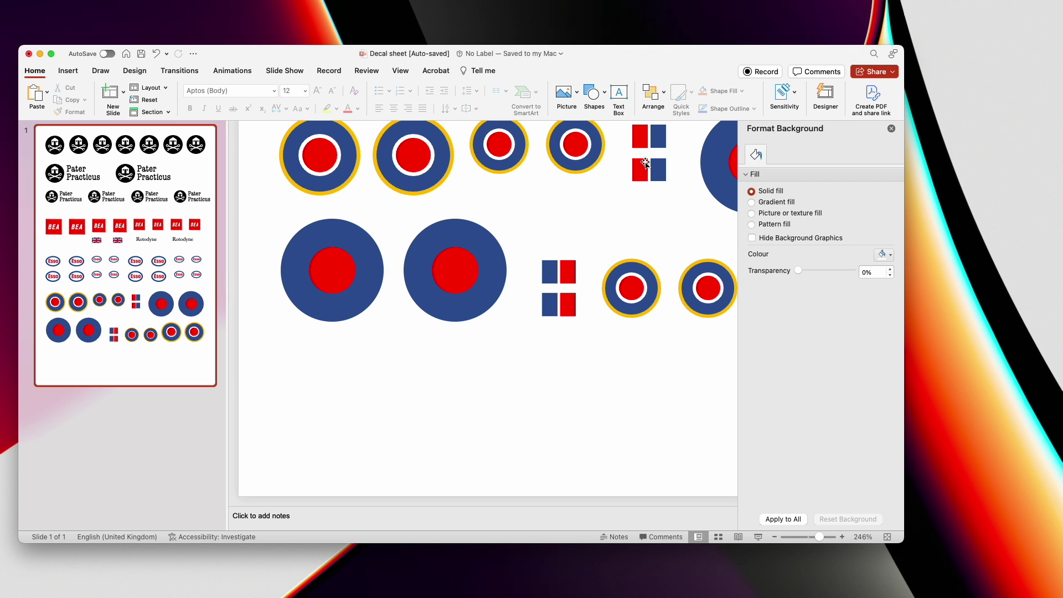
- Draw an equal-sided triangle below the roundel rows
click(592, 97)
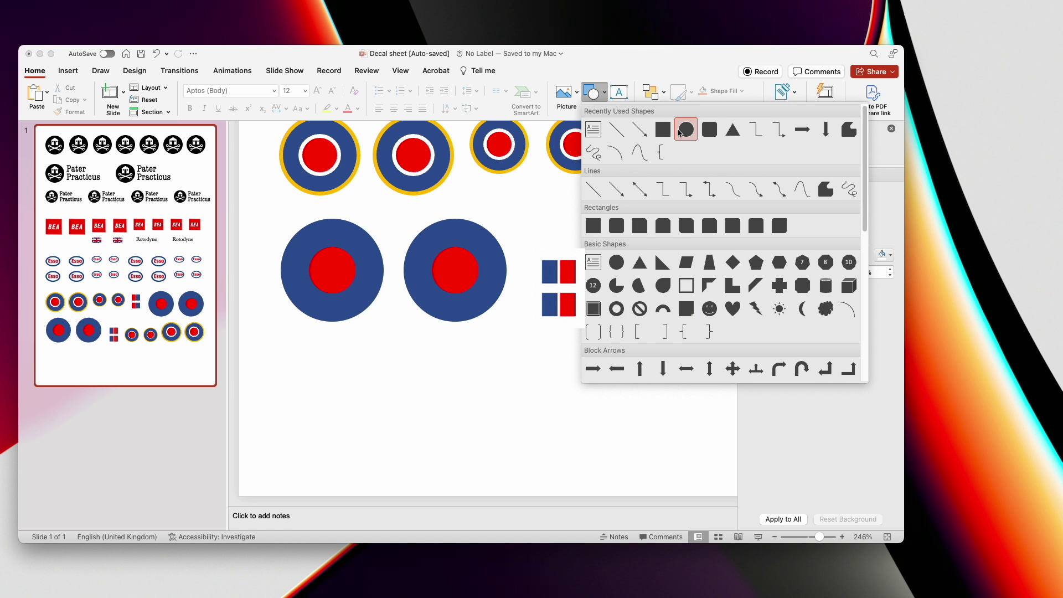
click(634, 264)
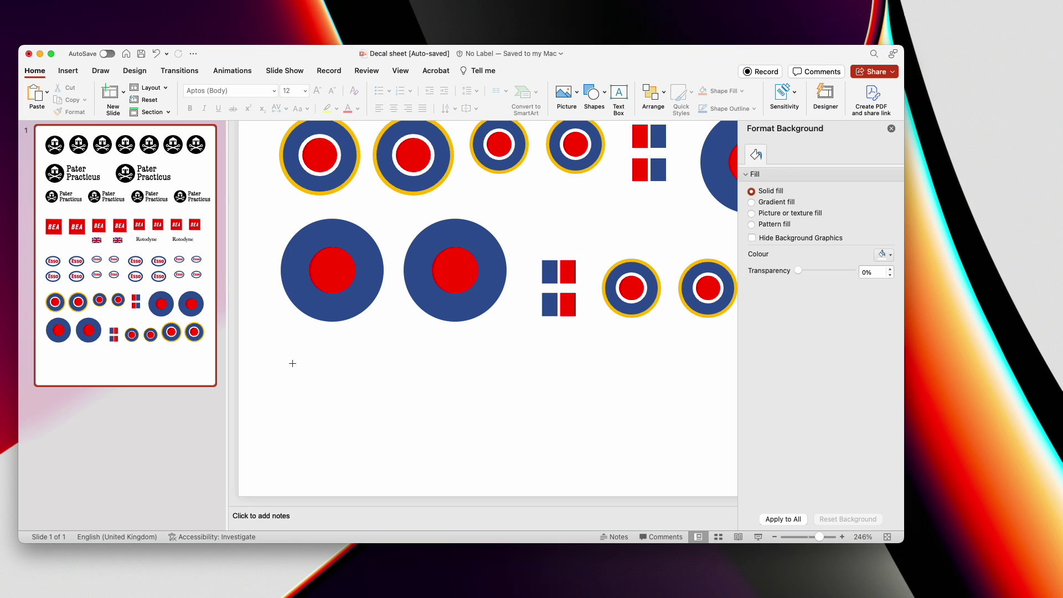
drag(292, 363, 375, 446)
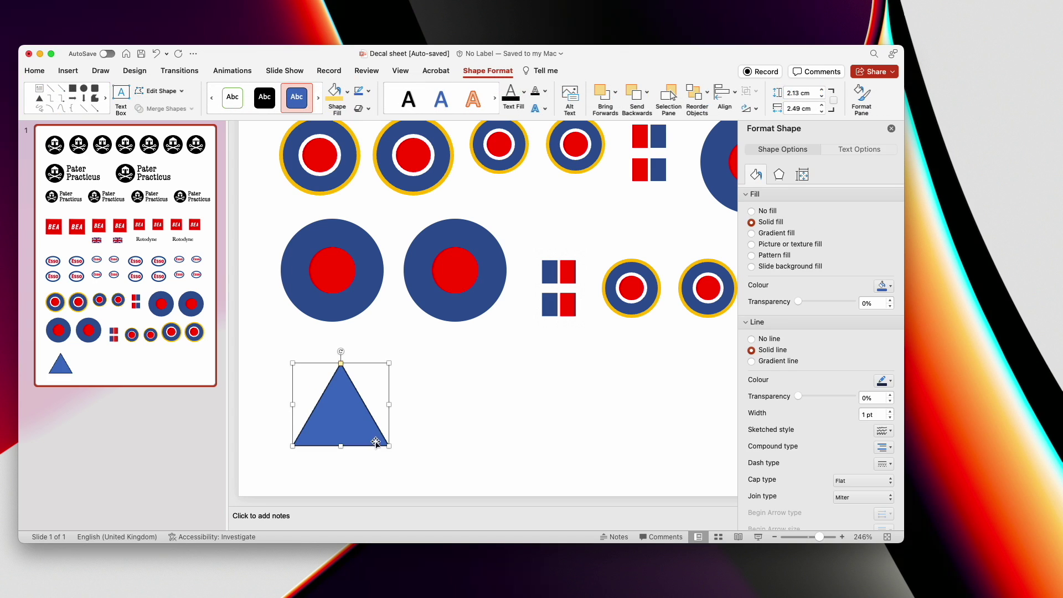
- Make the triangle yellow with a 6 pt outline and rounded corner joins
click(335, 95)
click(370, 93)
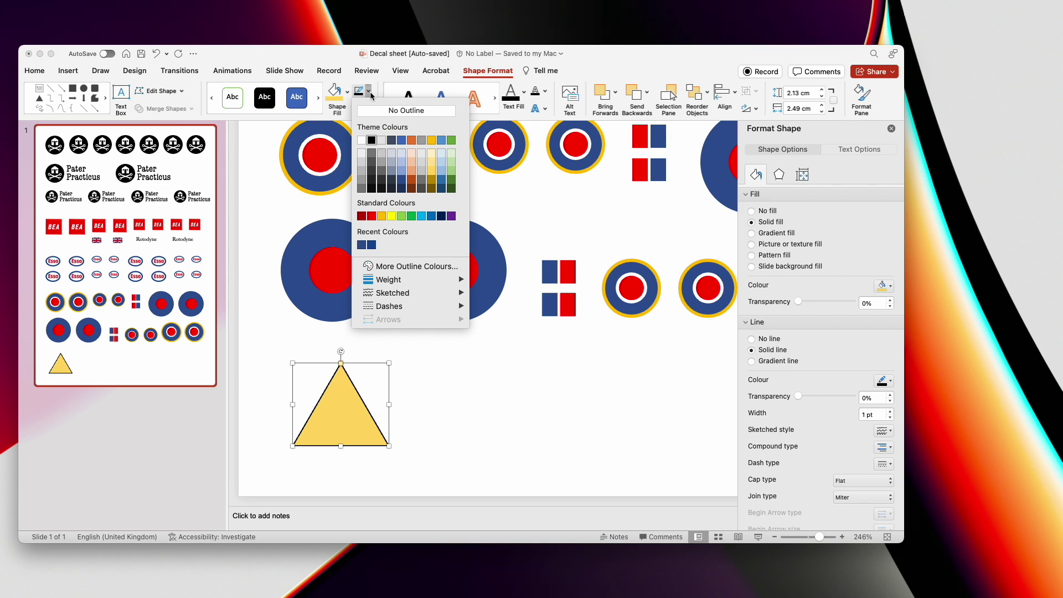
mouse_move(388, 281)
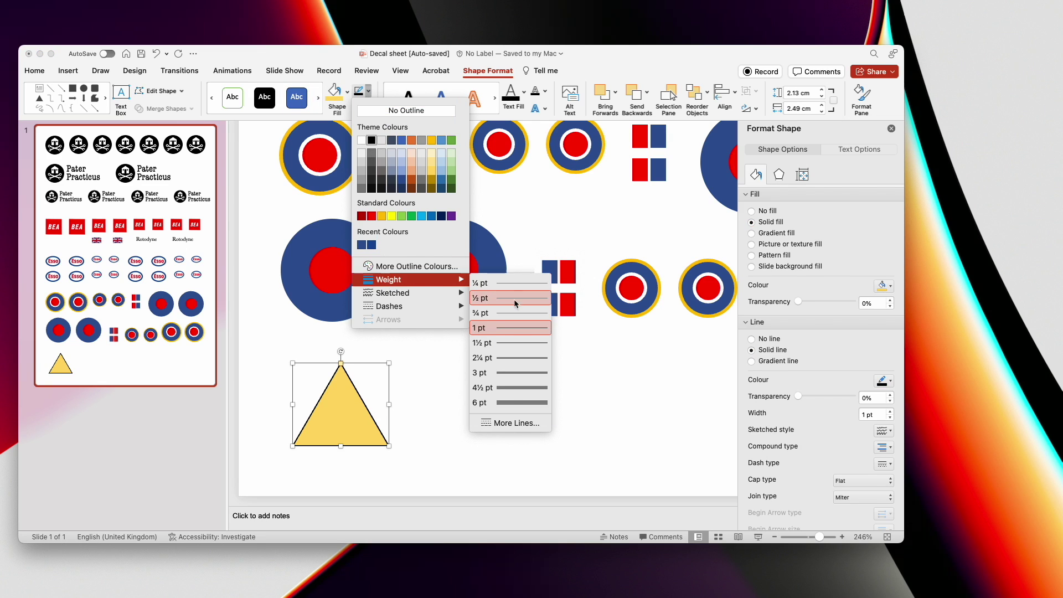
click(512, 399)
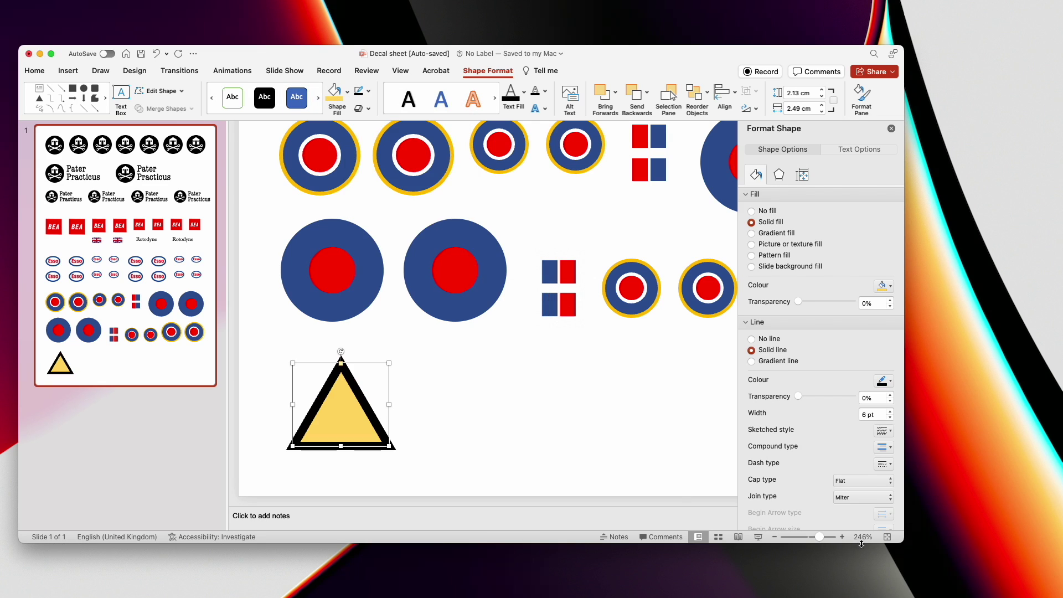
click(890, 497)
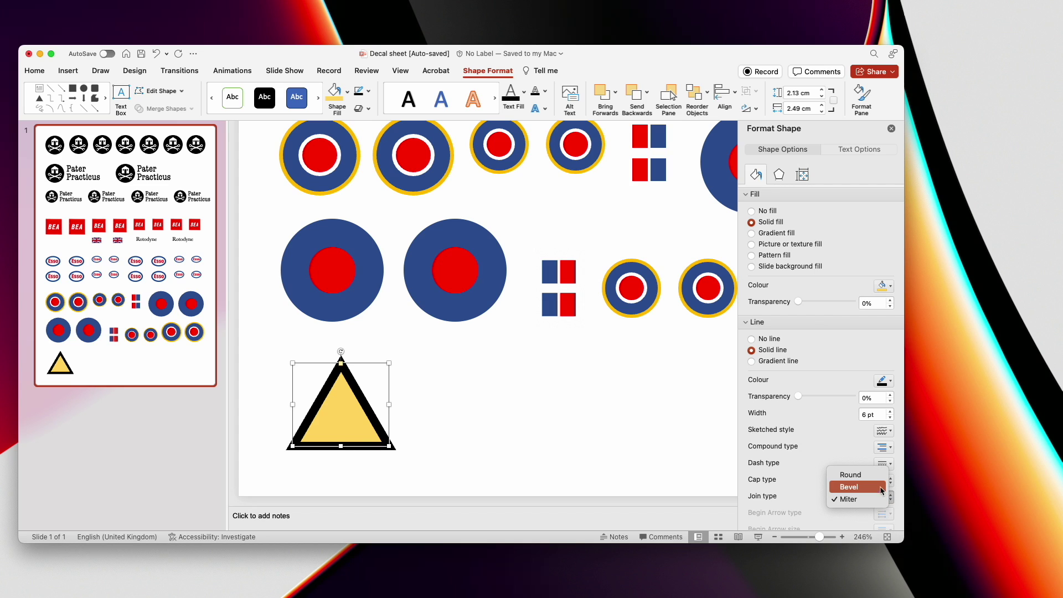
click(880, 477)
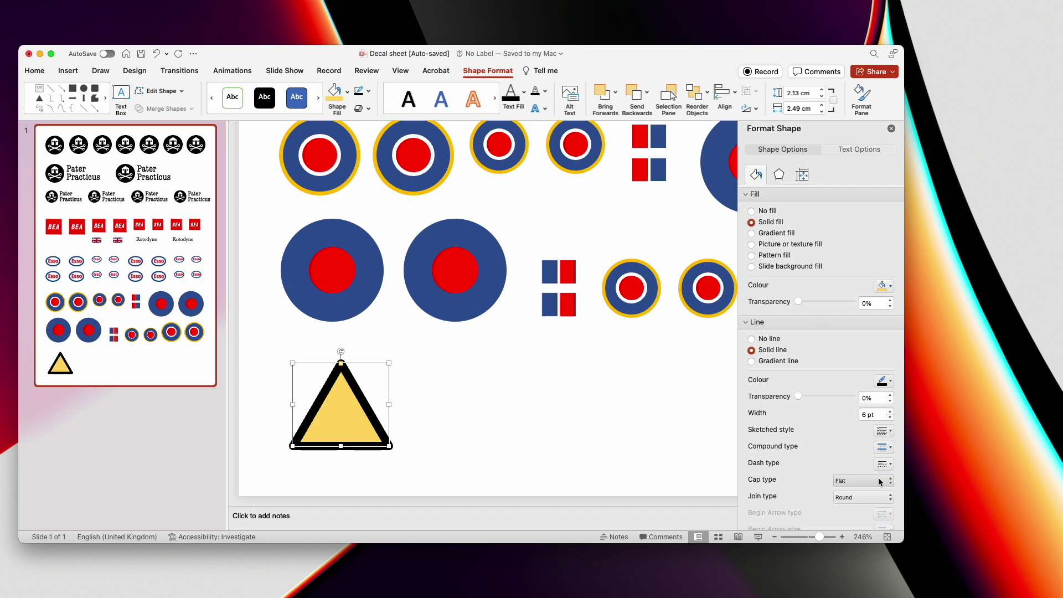
click(600, 431)
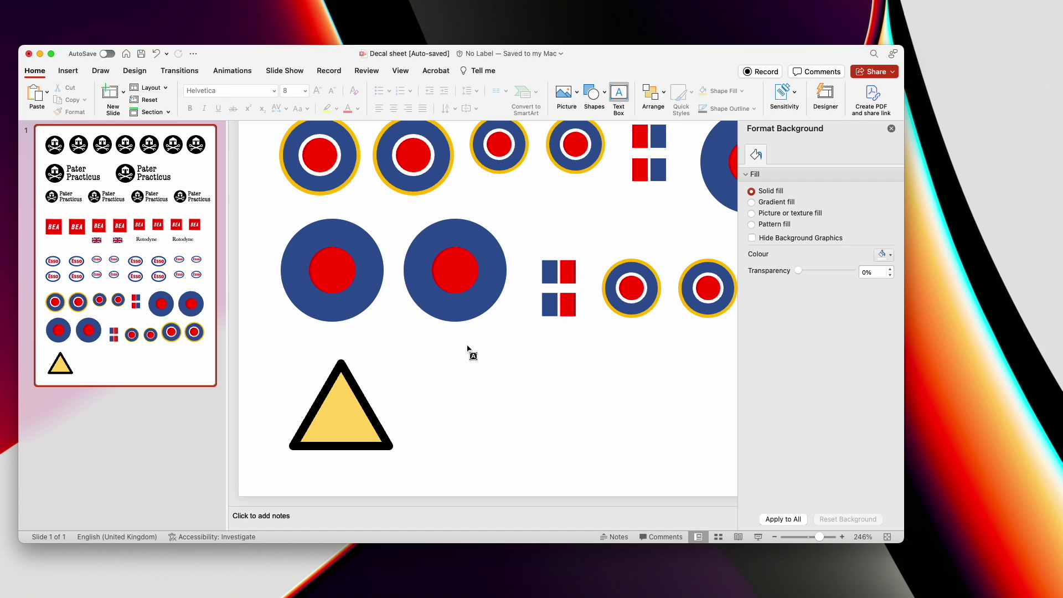
- Add a 'SUPER HEAVY' text box in 8 pt Helvetica and move it inside the triangle
click(413, 394)
text(SUPER )
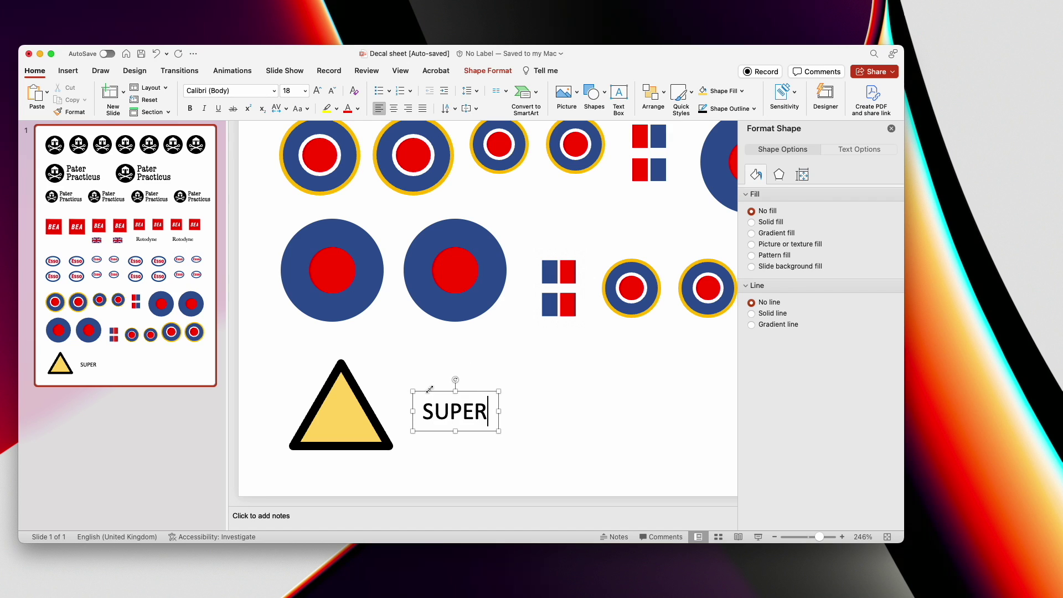
text(HEAVY)
key(super+a)
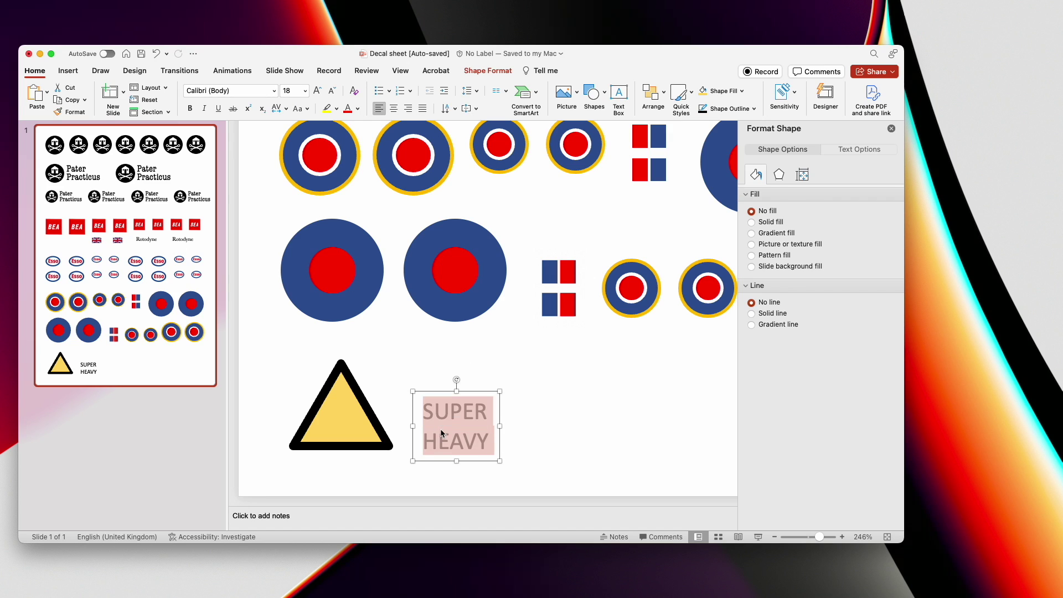
click(251, 90)
text(H)
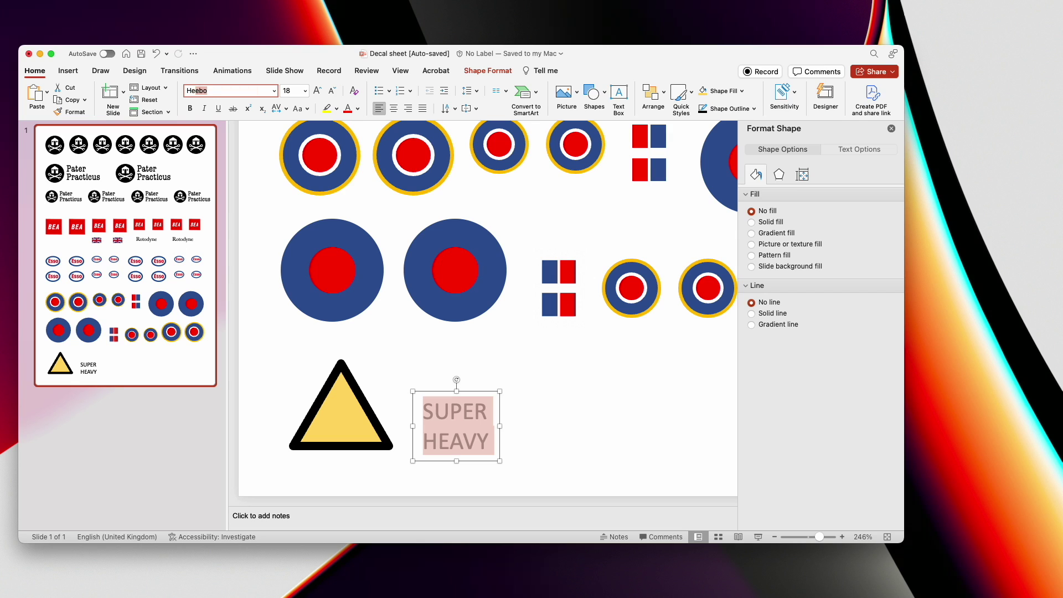
text(elvetica)
key(Return)
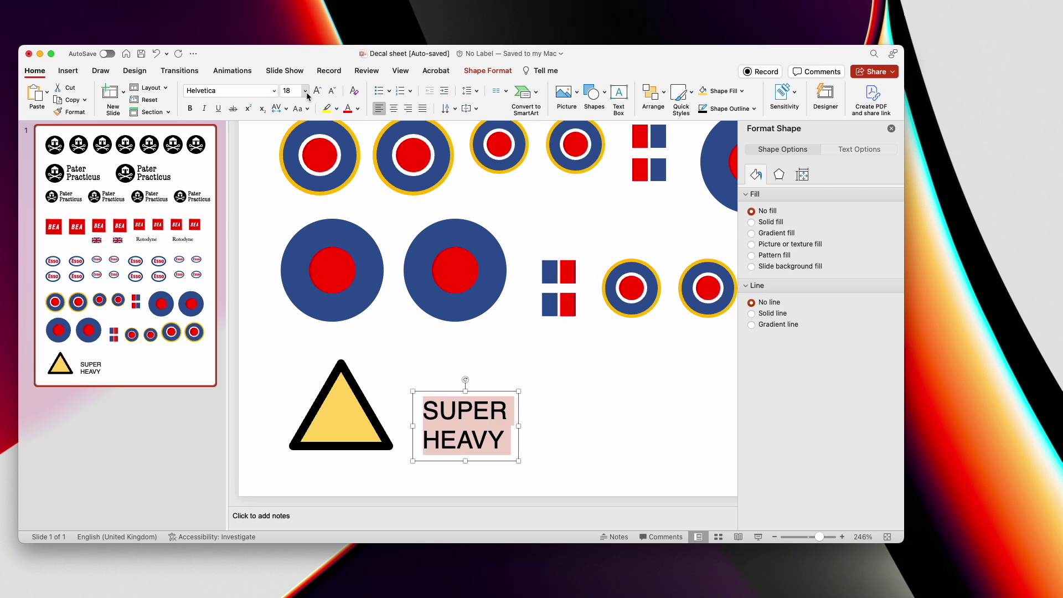
click(305, 90)
click(296, 93)
drag(451, 391, 347, 403)
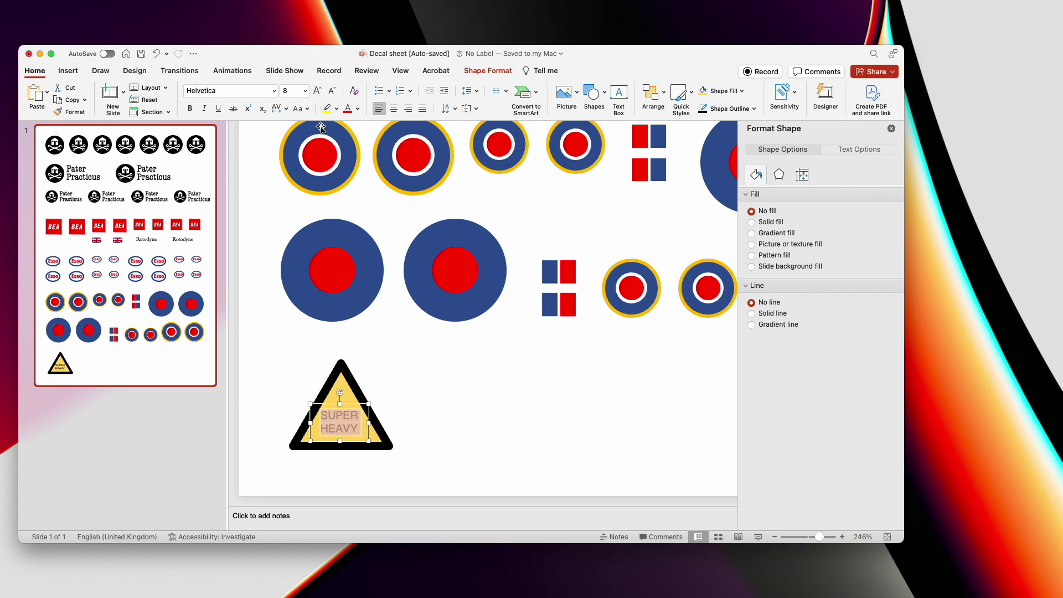
click(391, 397)
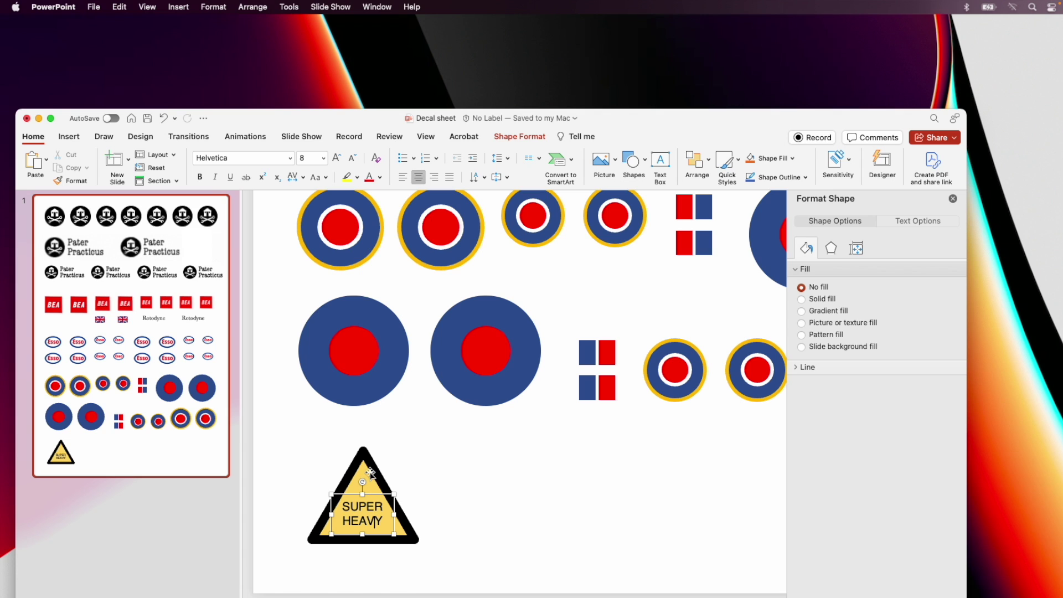
- Group the triangle and its SUPER HEAVY text into one sign
shift+click(370, 472)
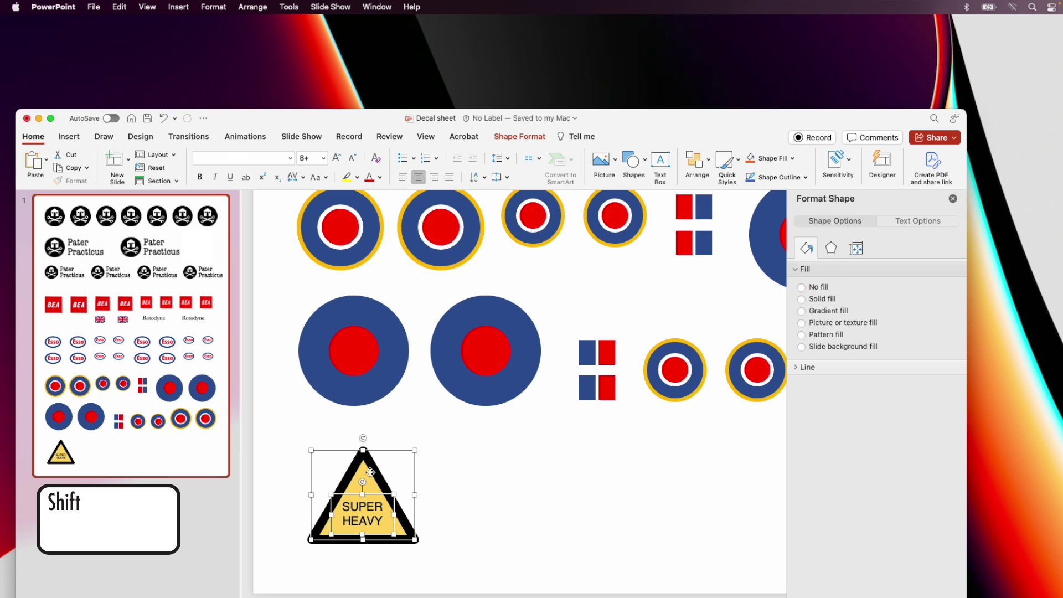
click(252, 7)
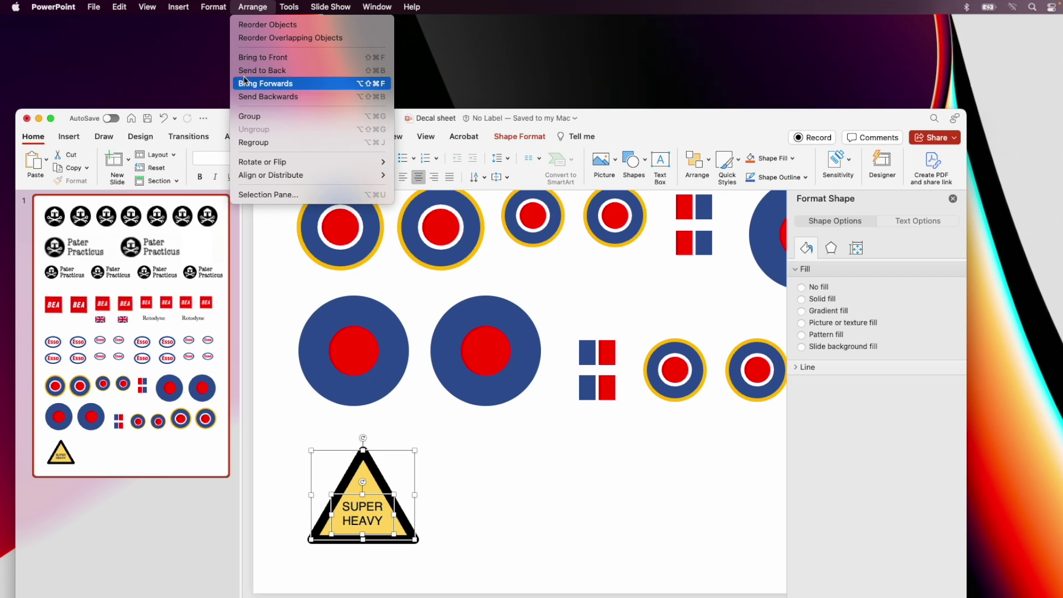
click(254, 116)
- Copy the sign, paste it as a PDF picture and shrink the pasted copy
click(120, 7)
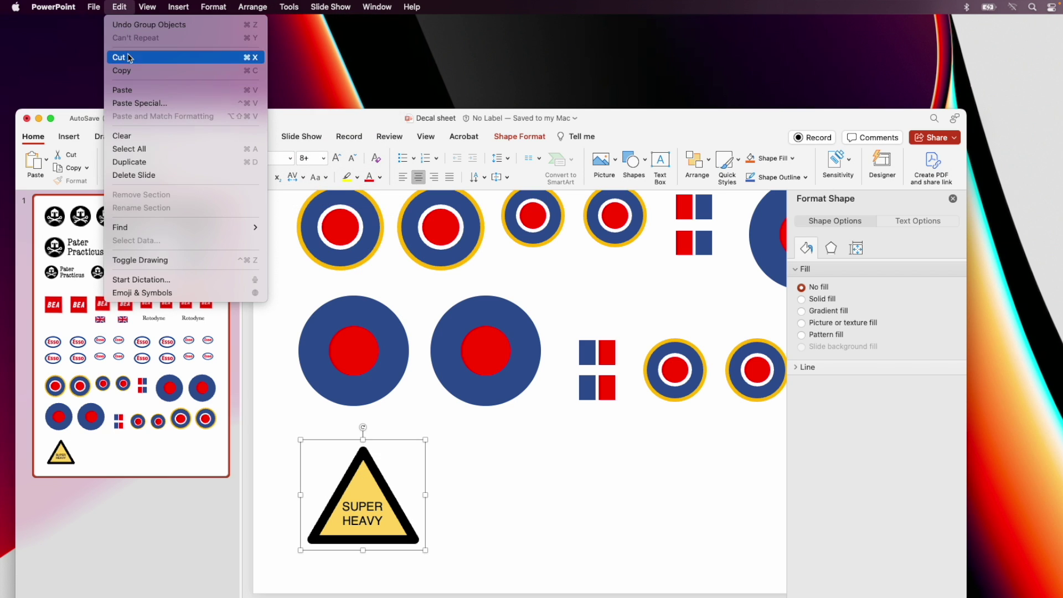
click(129, 71)
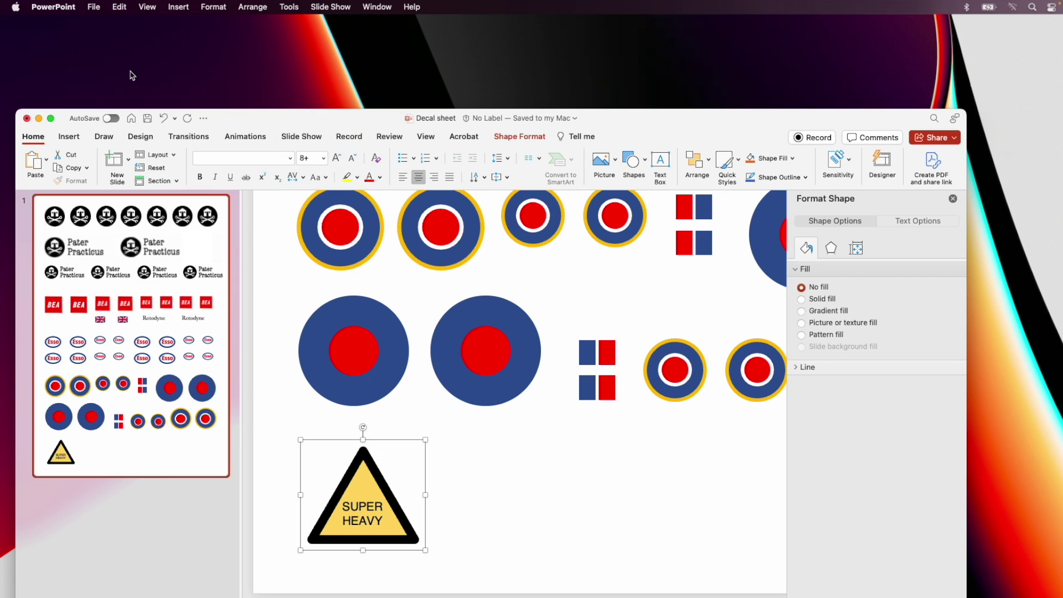
click(119, 7)
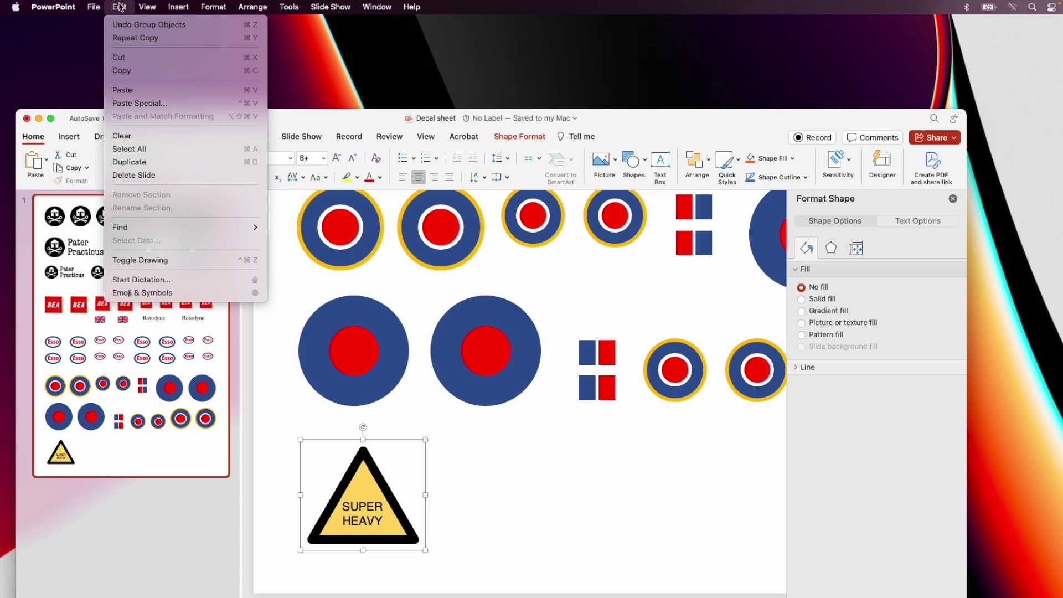
click(141, 103)
click(472, 223)
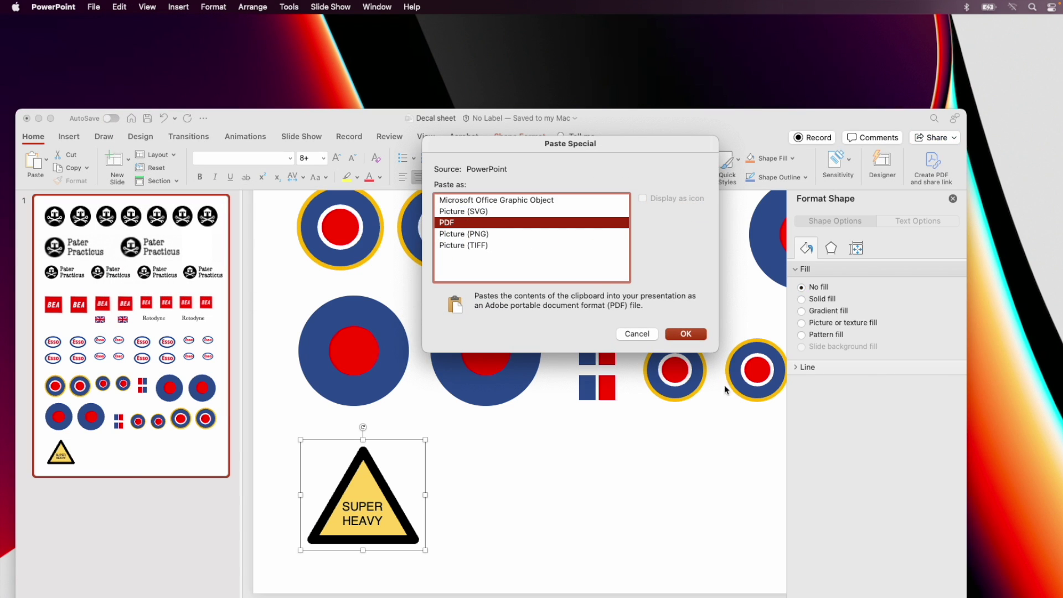
click(685, 334)
drag(437, 554, 339, 481)
scroll(339, 481, left, 5)
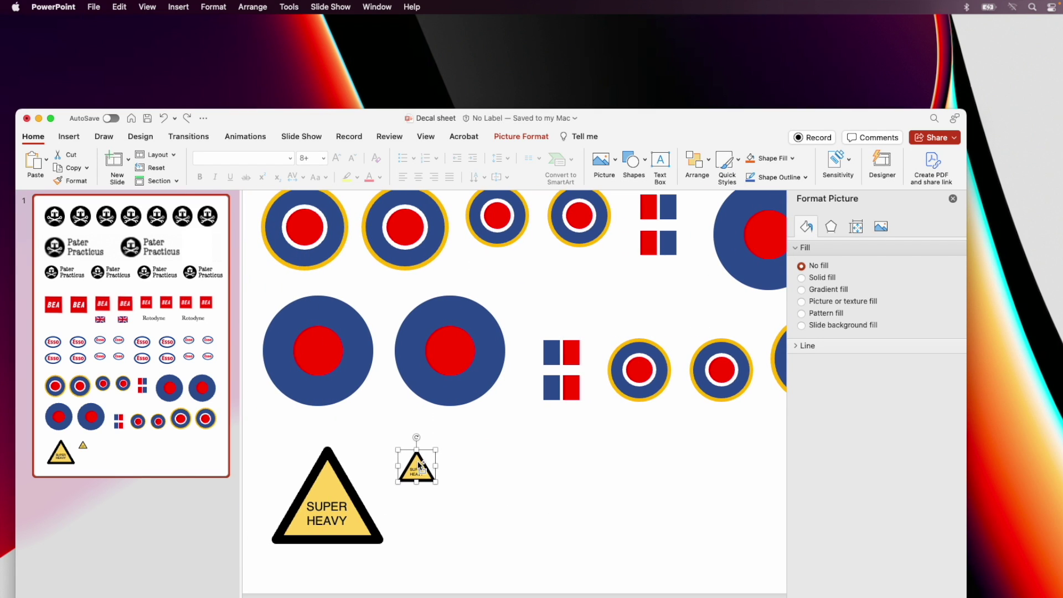
- Make smaller copies of the warning sign beside and below it
drag(418, 460, 419, 514)
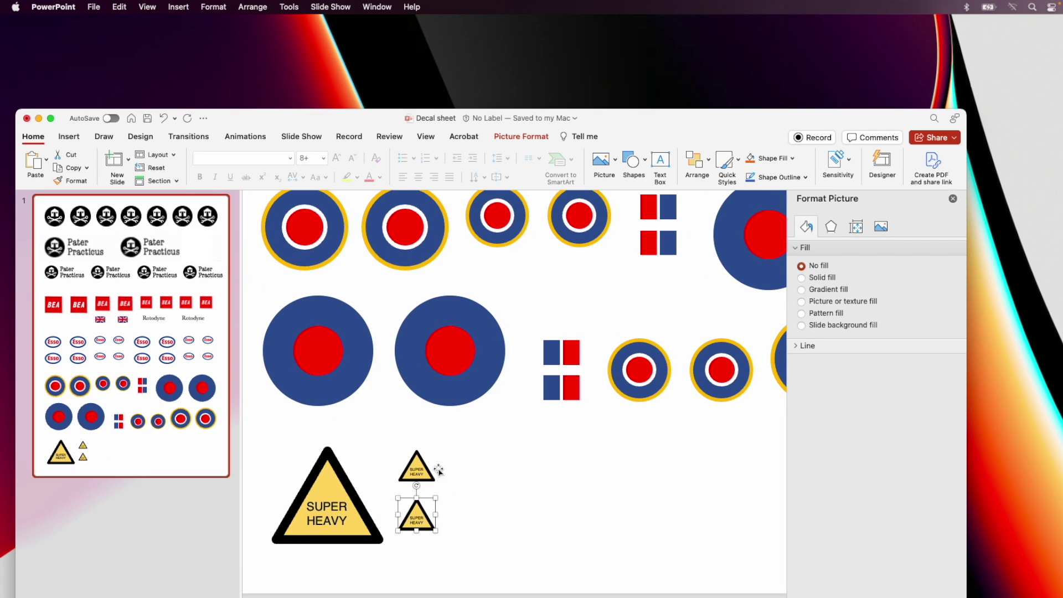
drag(419, 473, 486, 466)
scroll(486, 466, up, 3)
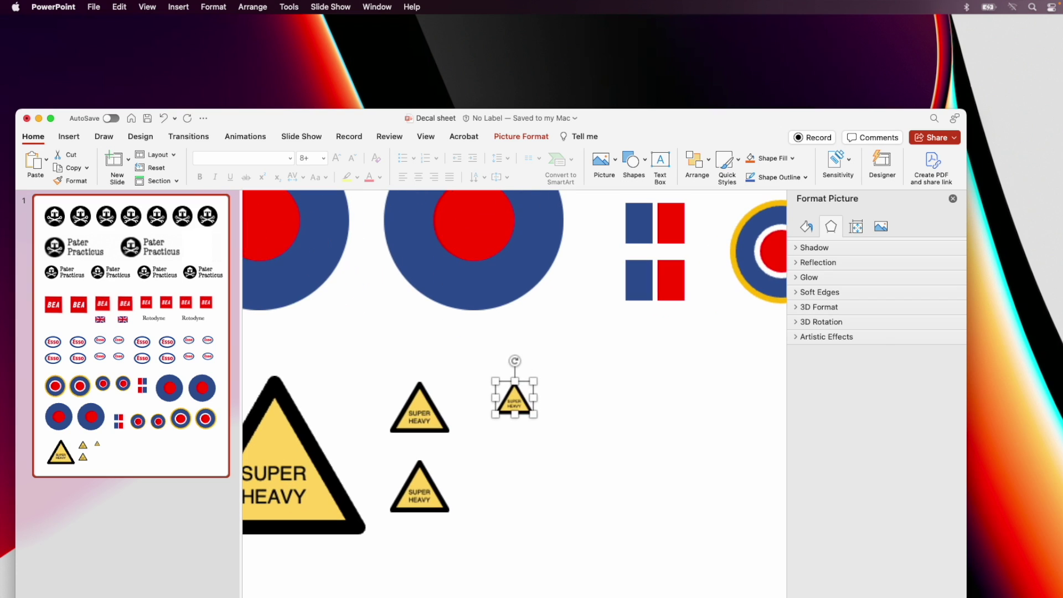
drag(516, 405, 517, 511)
click(660, 513)
- Select the set of signs and duplicate it along the bottom row
scroll(660, 513, left, 5)
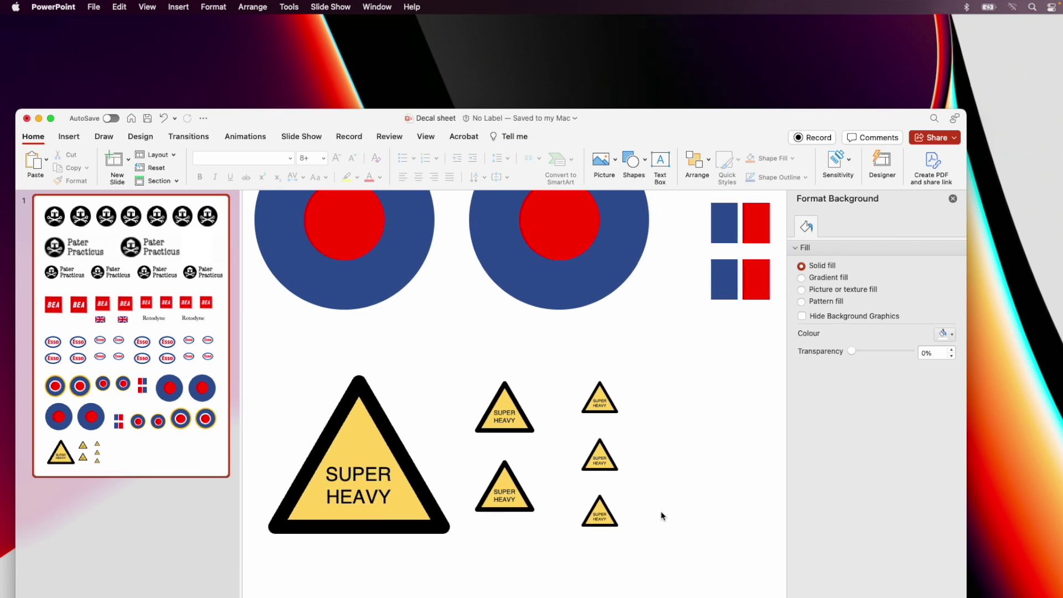
drag(271, 344, 695, 563)
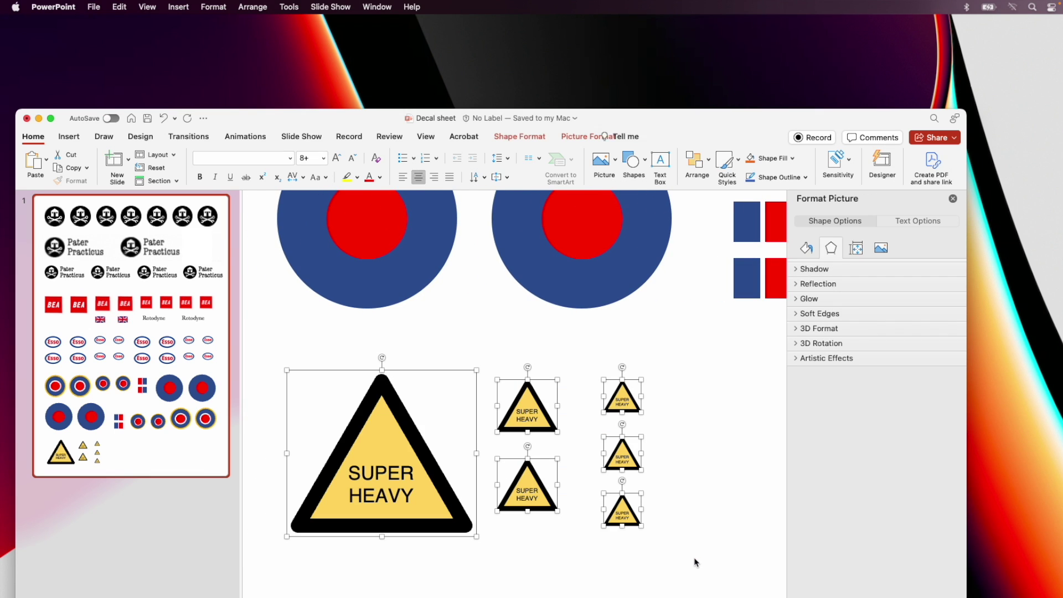
scroll(696, 562, down, 3)
scroll(520, 388, down, 2)
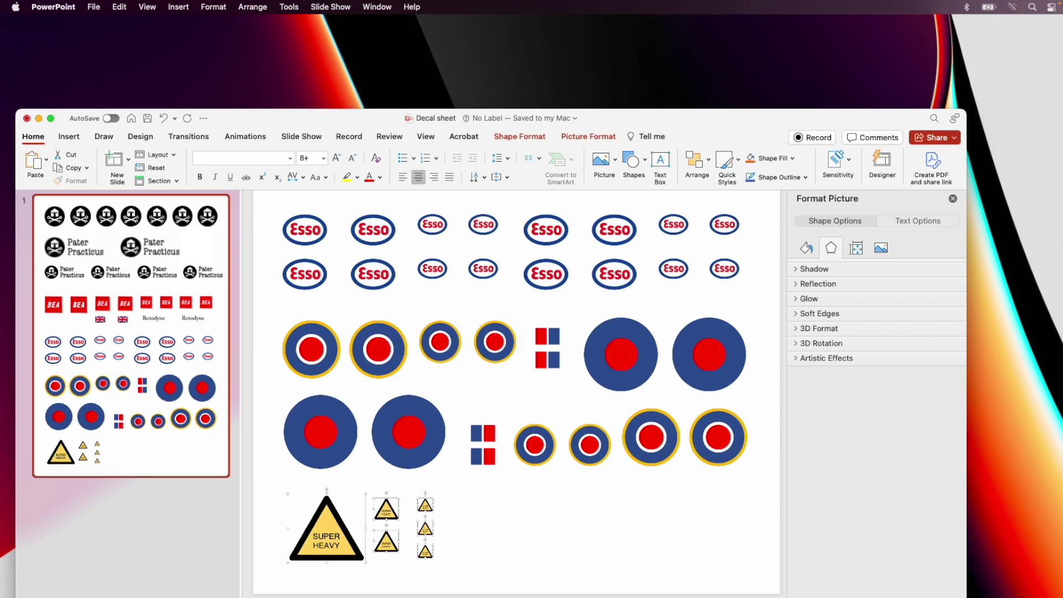
drag(346, 533, 650, 527)
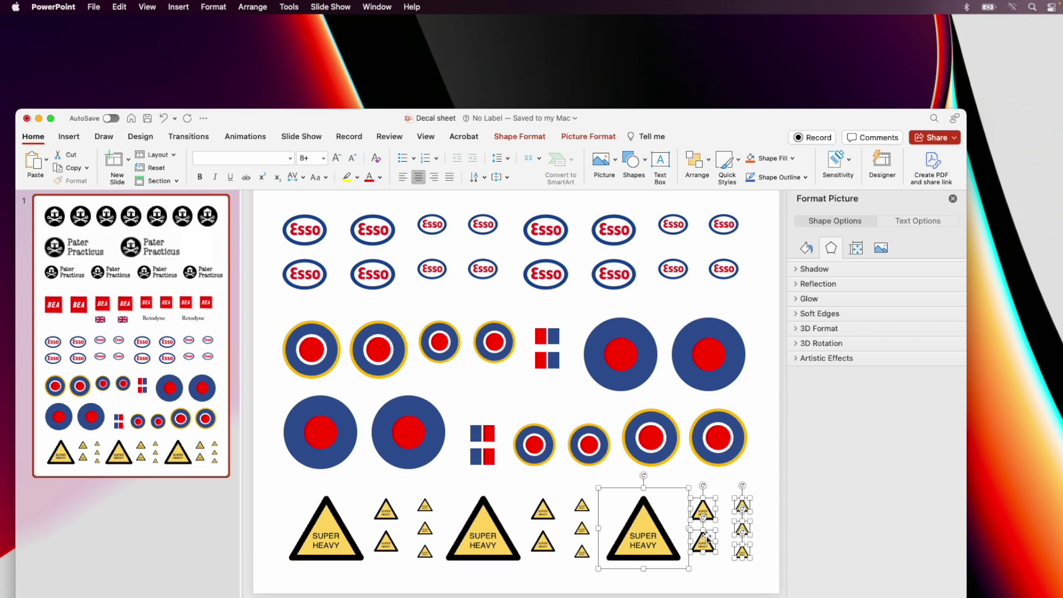
click(778, 539)
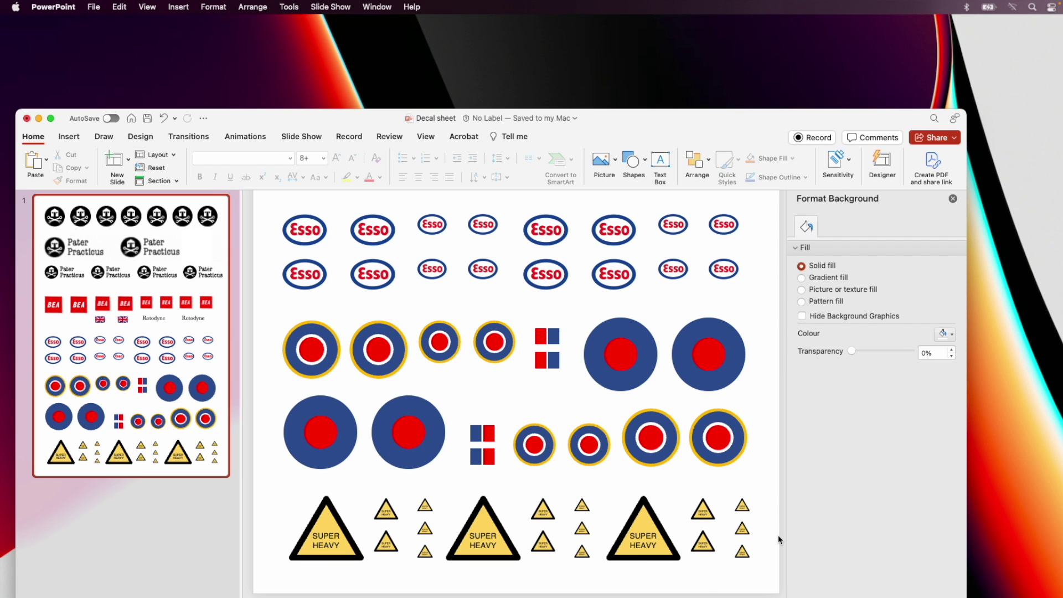
click(94, 7)
- Confirm the A4 page size and bring up Print for the single-page decal sheet at 1 copy
click(105, 291)
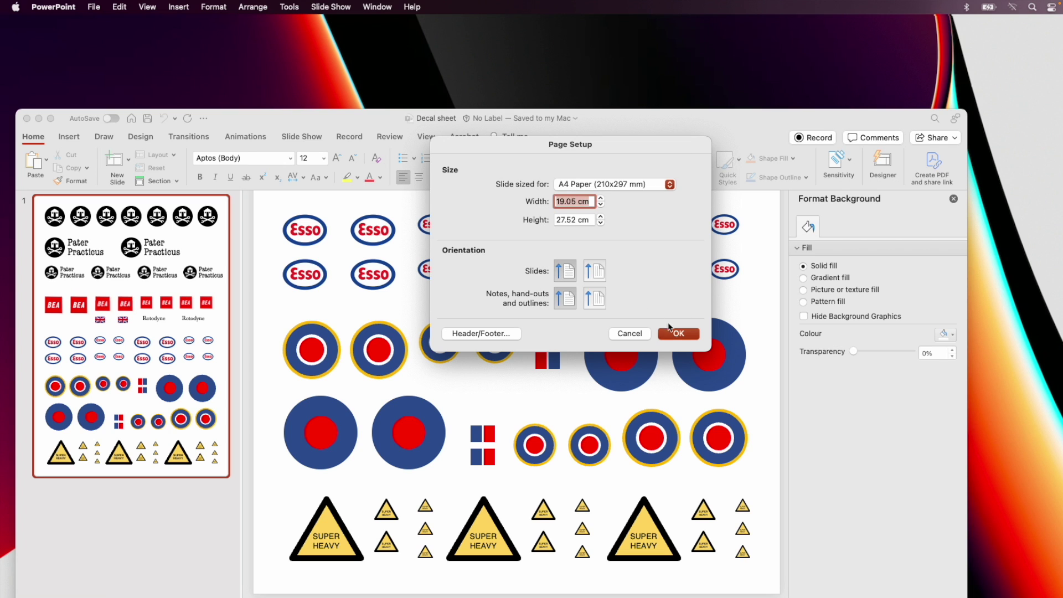
click(676, 334)
click(94, 7)
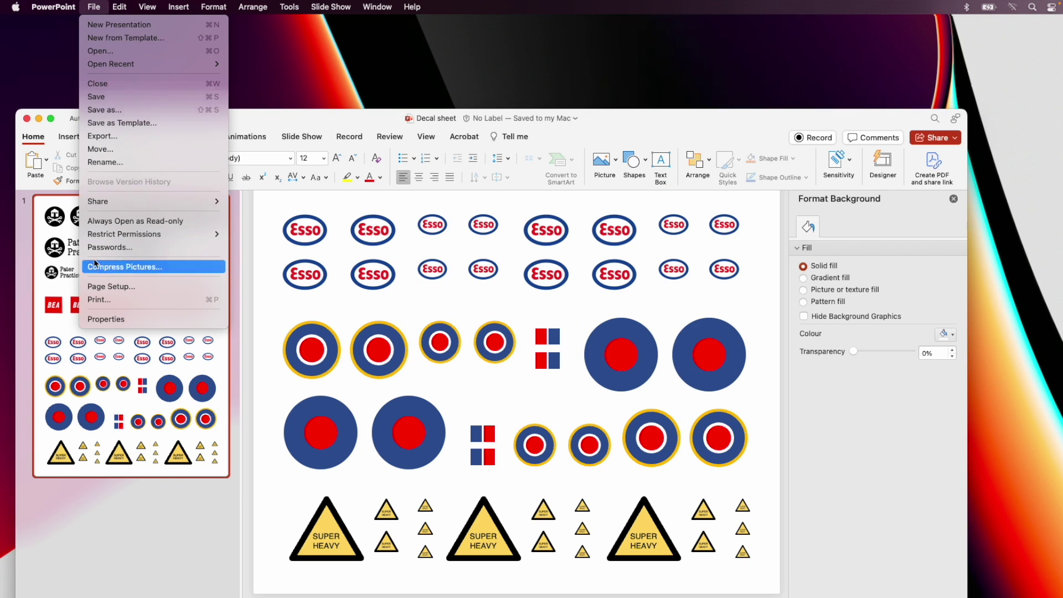
click(99, 299)
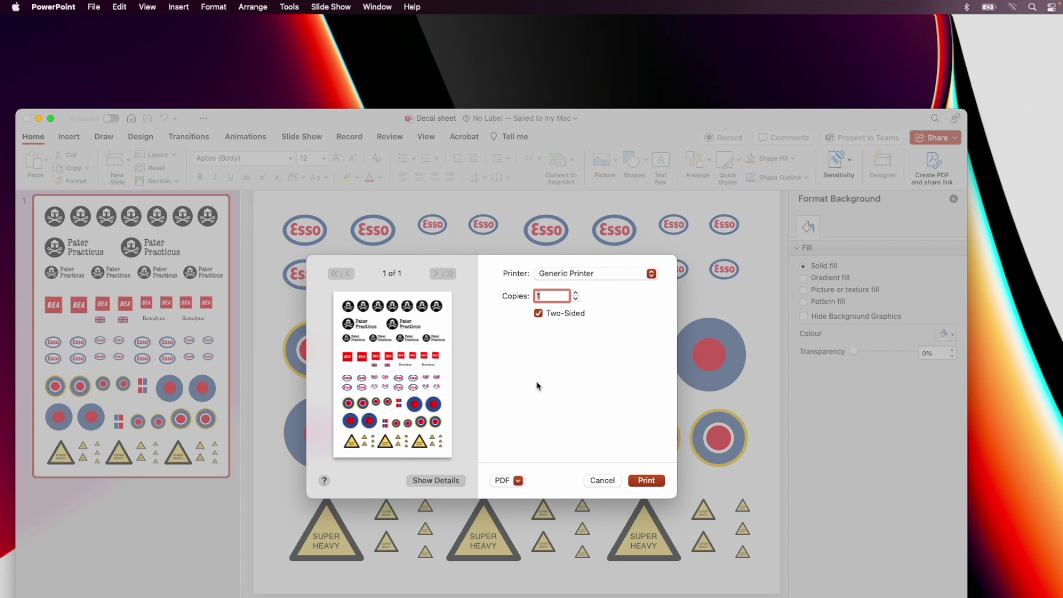